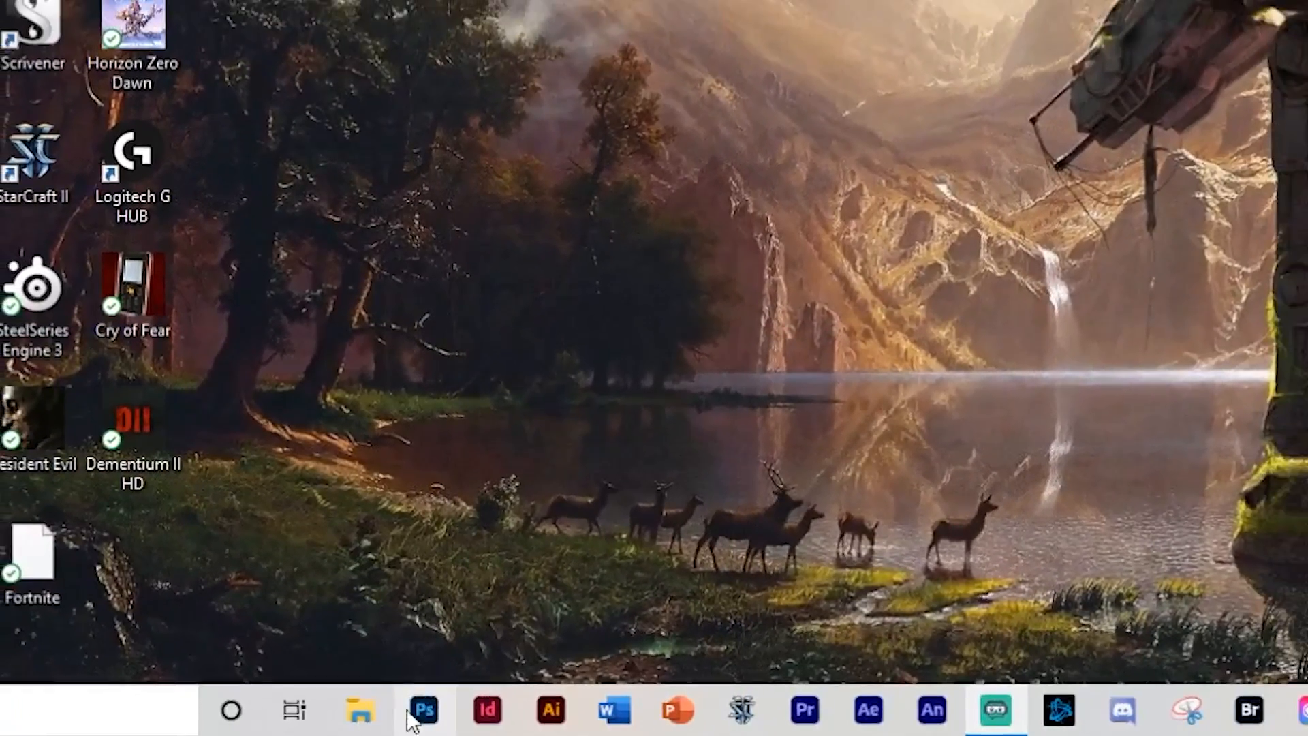
- Launch Photoshop and browse the recent files on the home screen
left_click(417, 714)
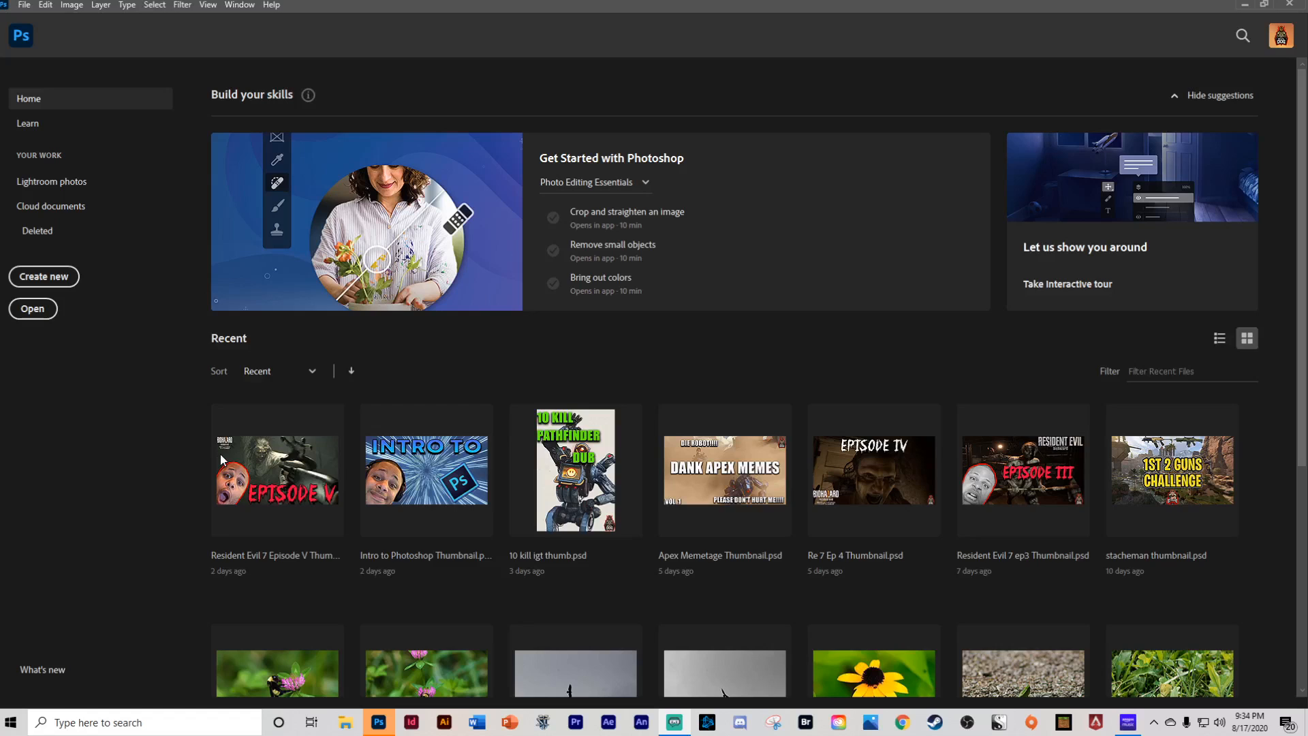
scroll(578, 452, "down", 5)
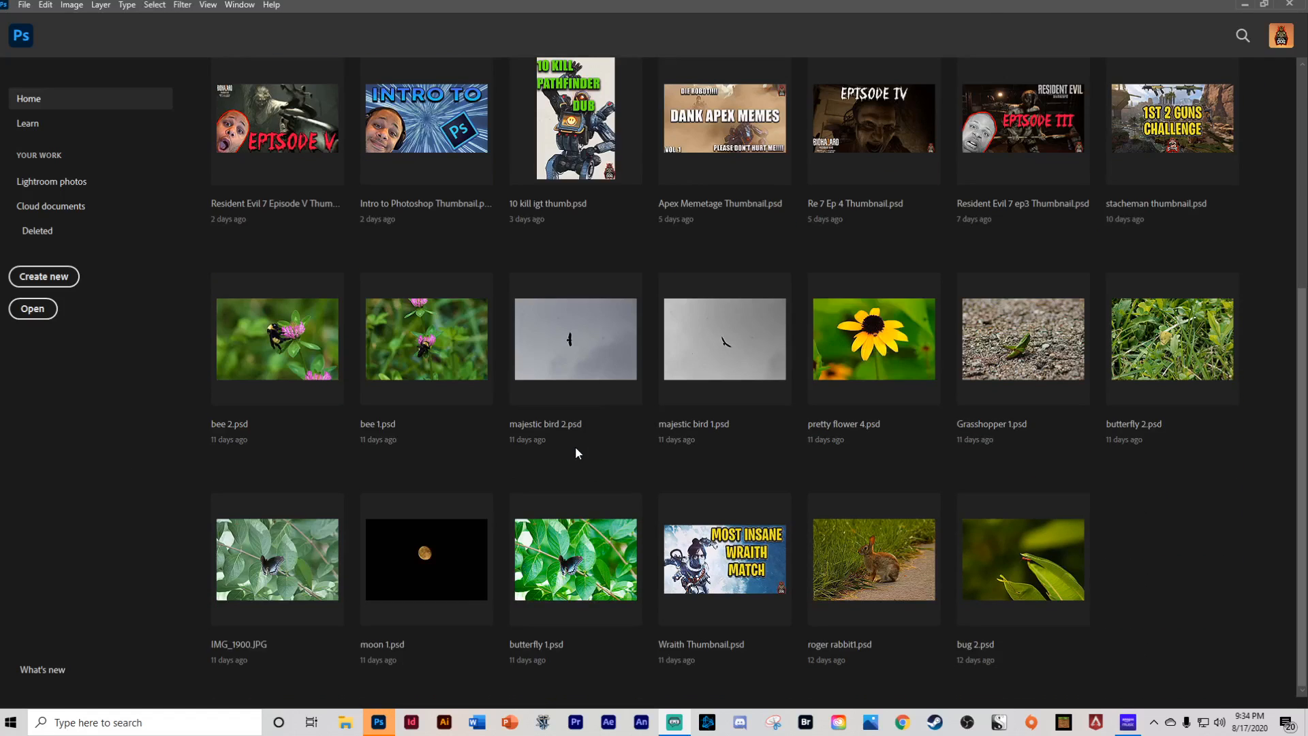
scroll(575, 452, "up", 5)
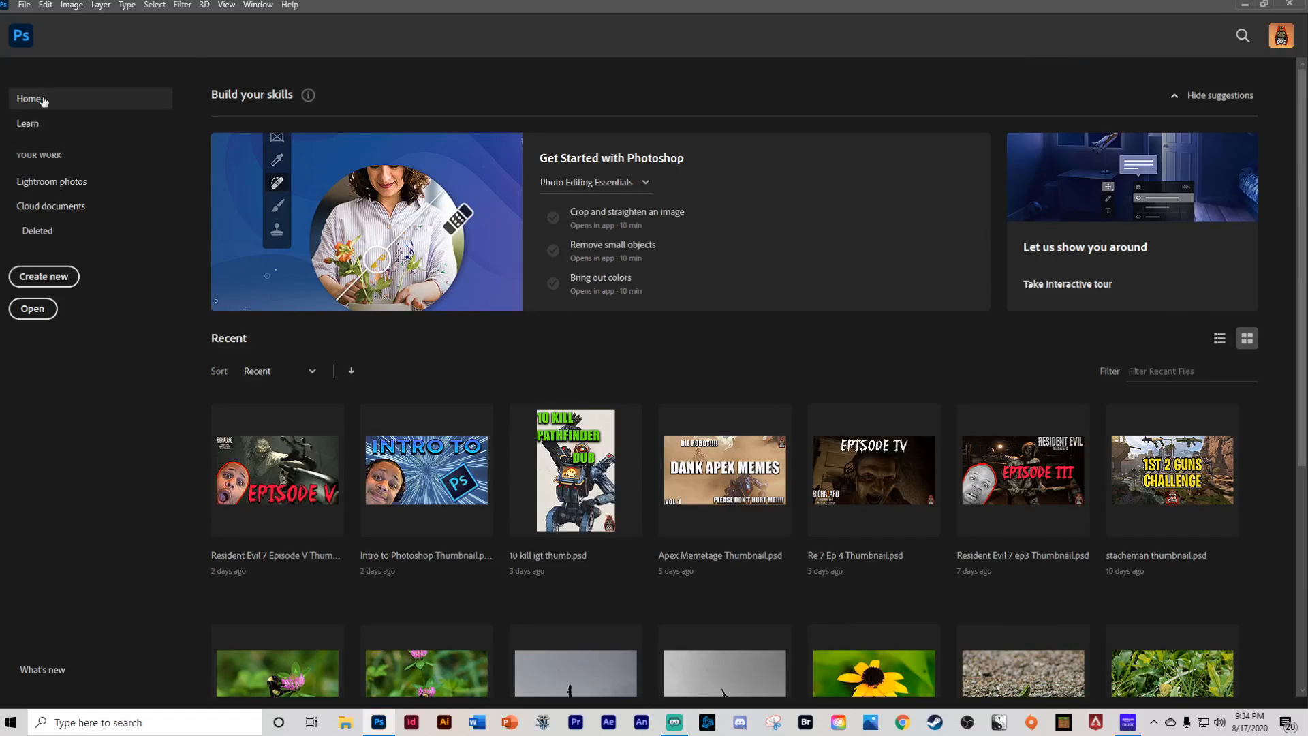
- Look through the Learn tutorials and the Lightroom photos pages of the home screen
left_click(34, 125)
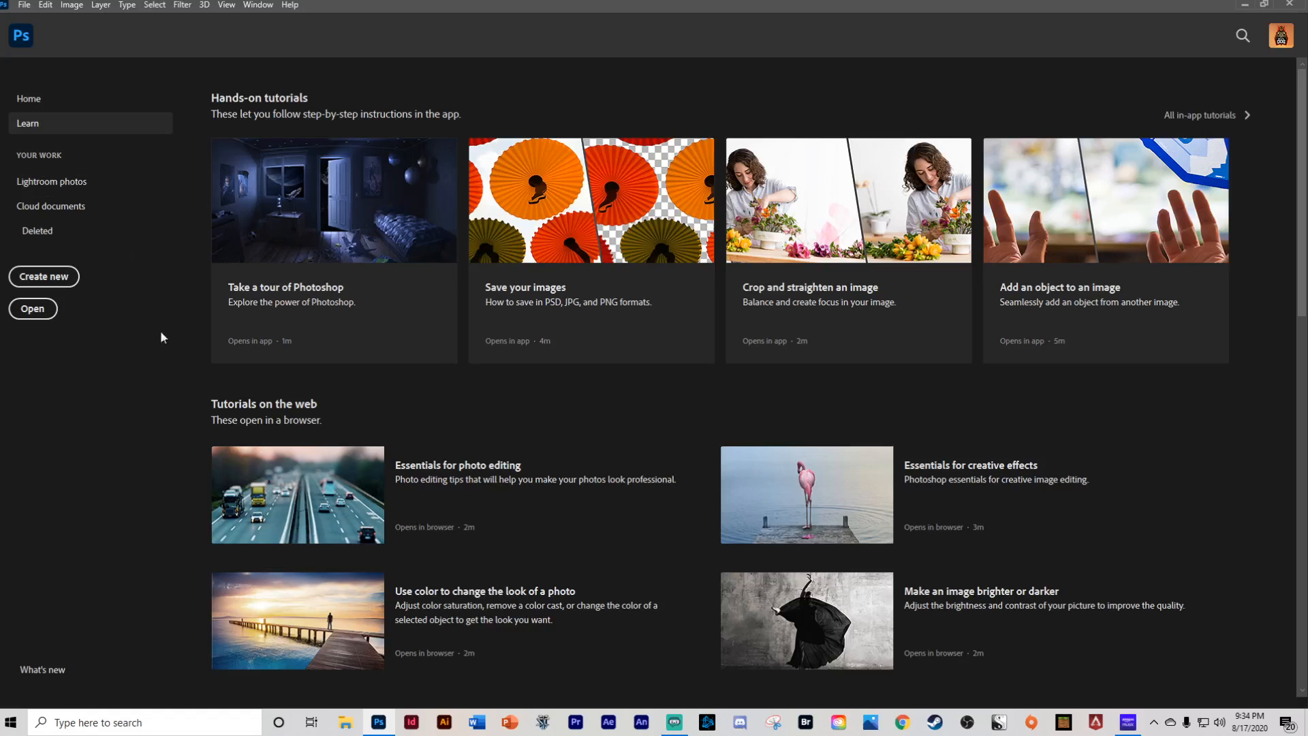
left_click(53, 181)
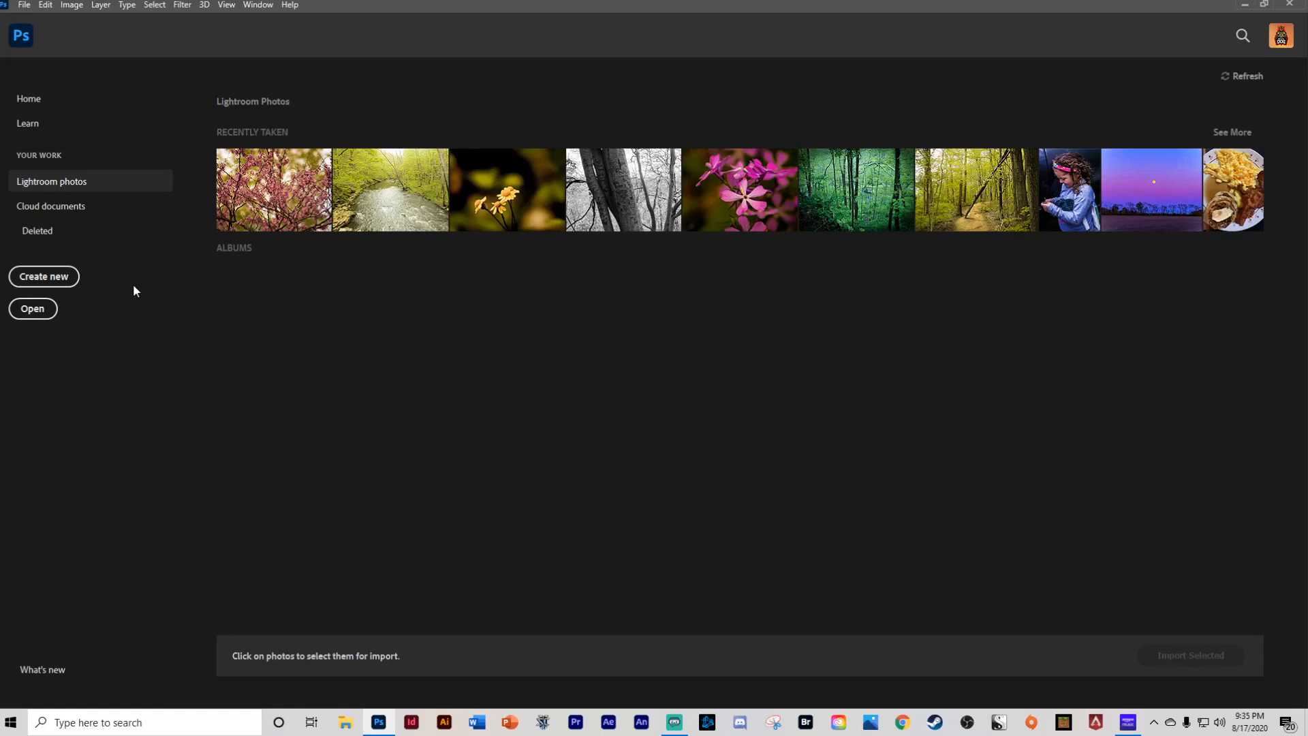
left_click(70, 282)
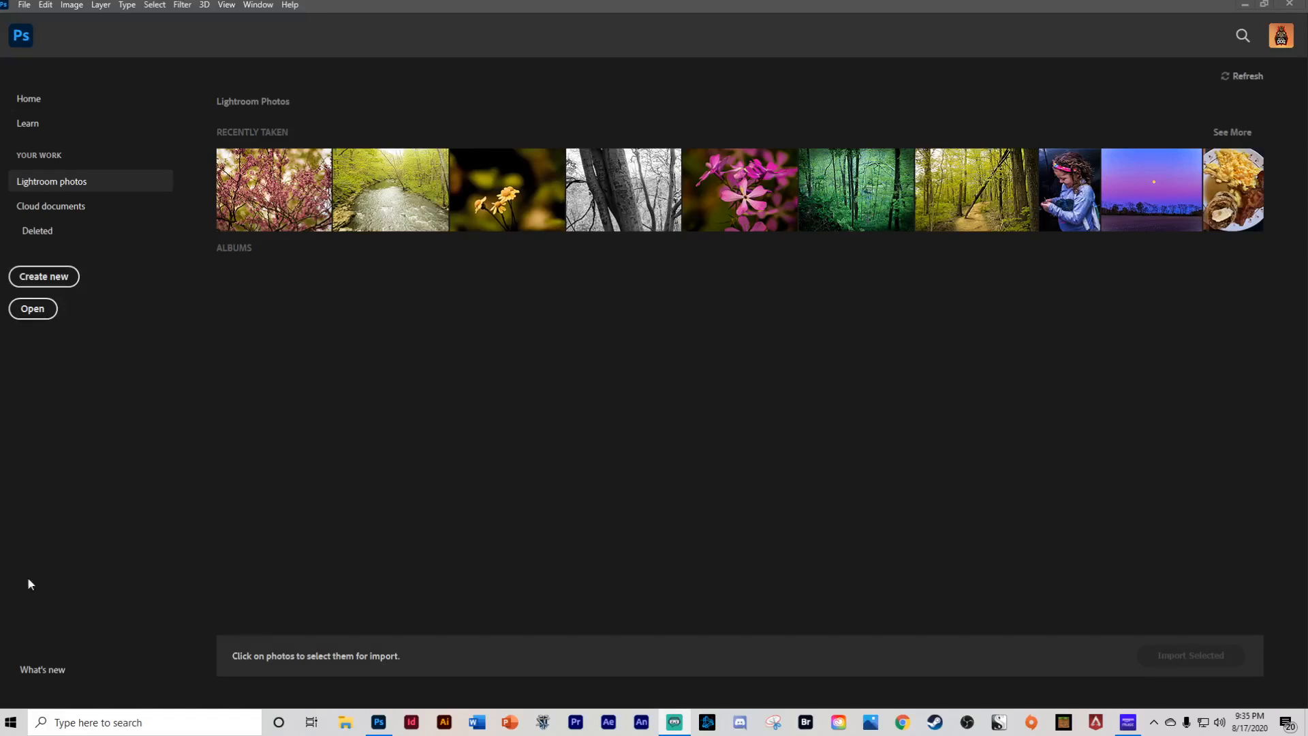
- Create a new document from the 1280 x 720 px custom preset, reviewing the units and background contents options
left_click(43, 280)
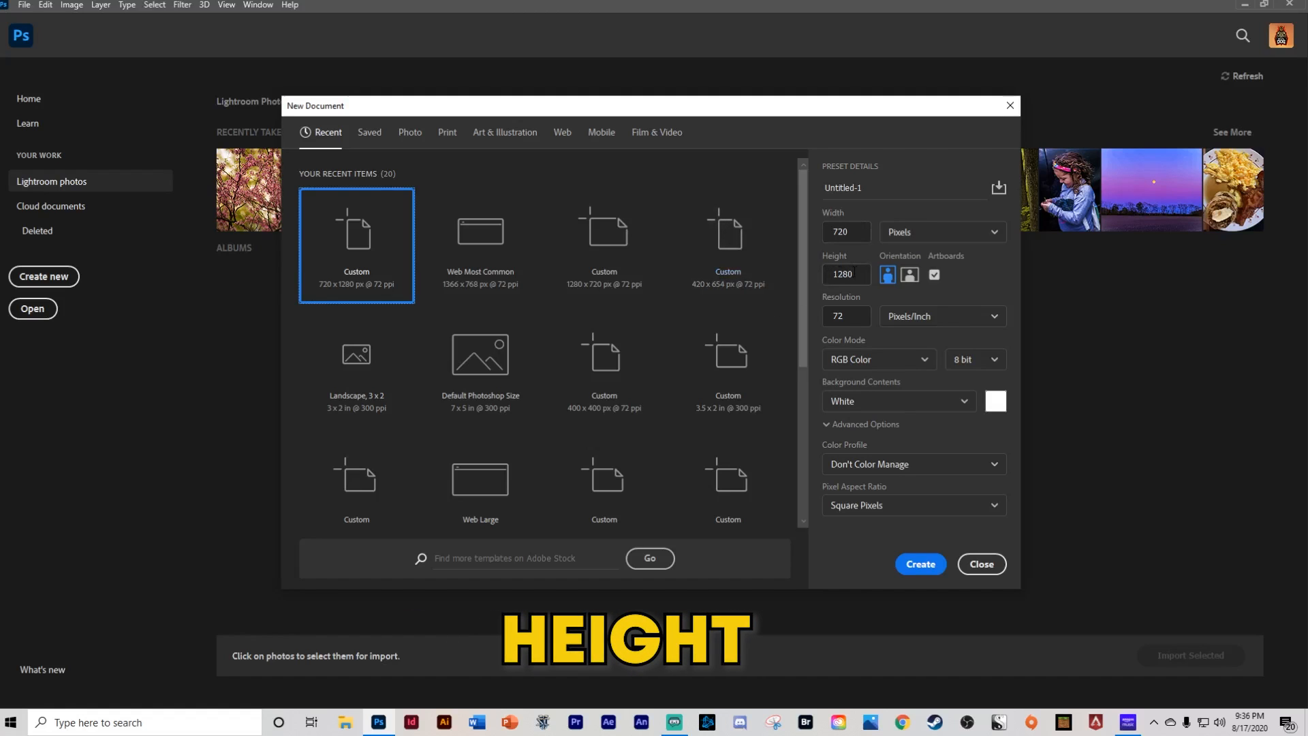
left_click(935, 233)
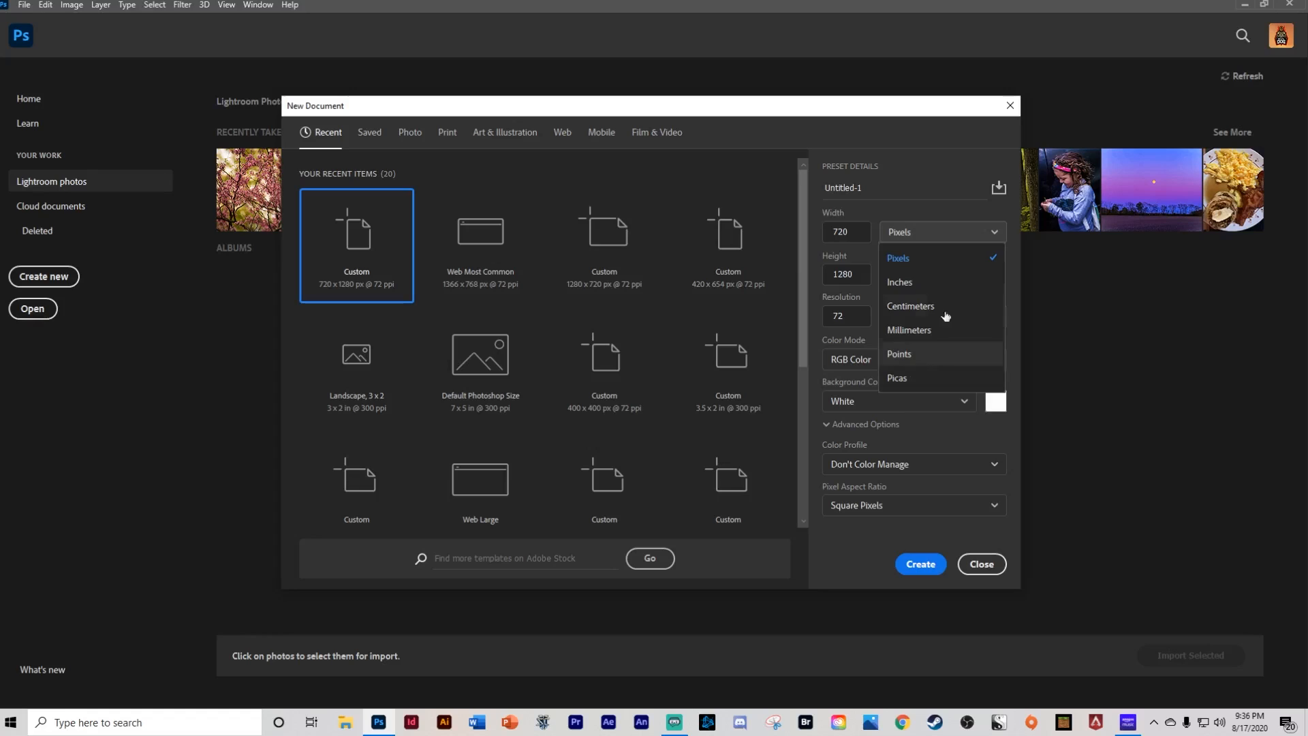
left_click(991, 232)
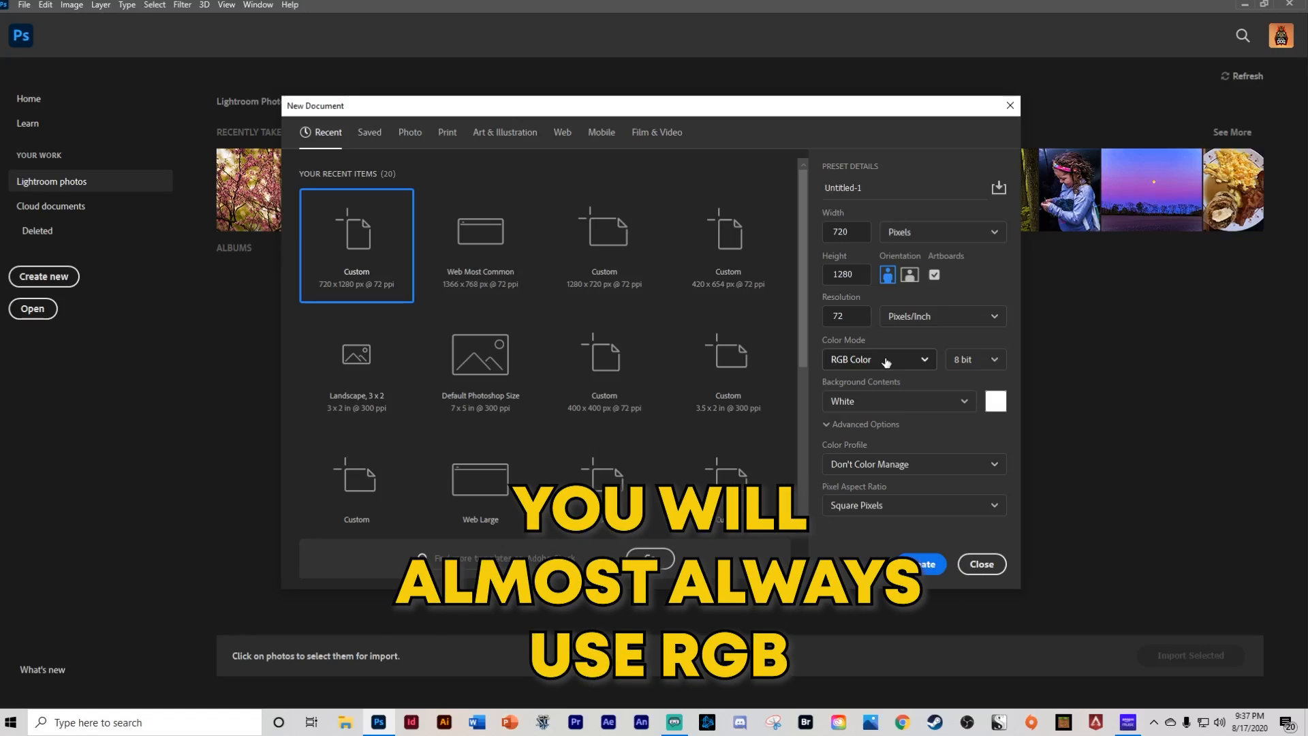
left_click(904, 399)
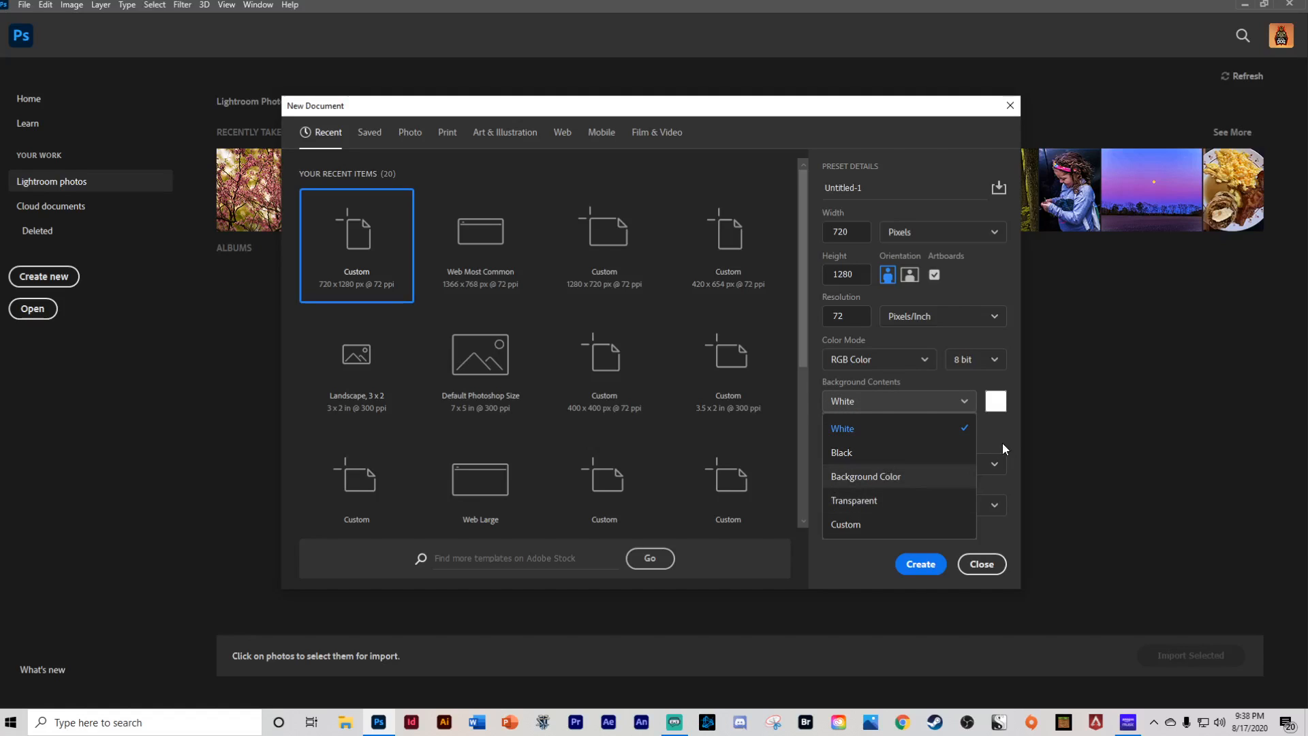
left_click(962, 398)
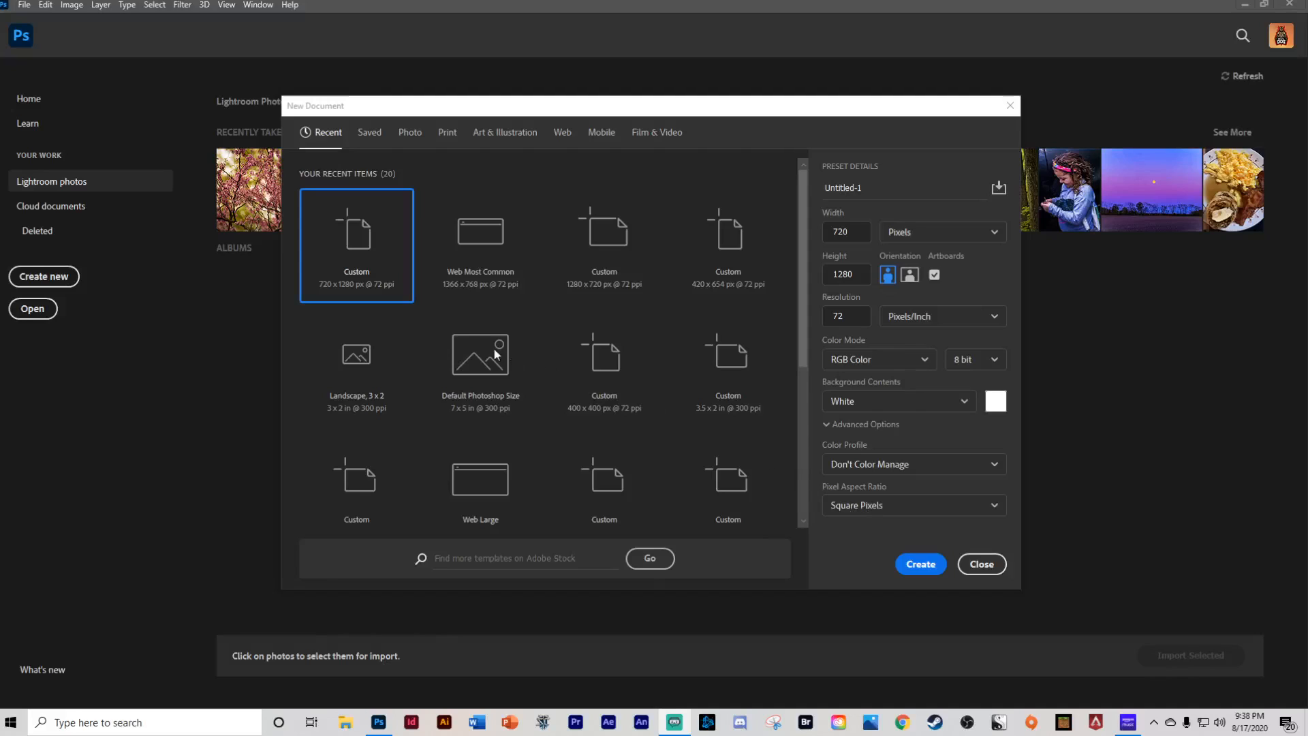
left_click(594, 252)
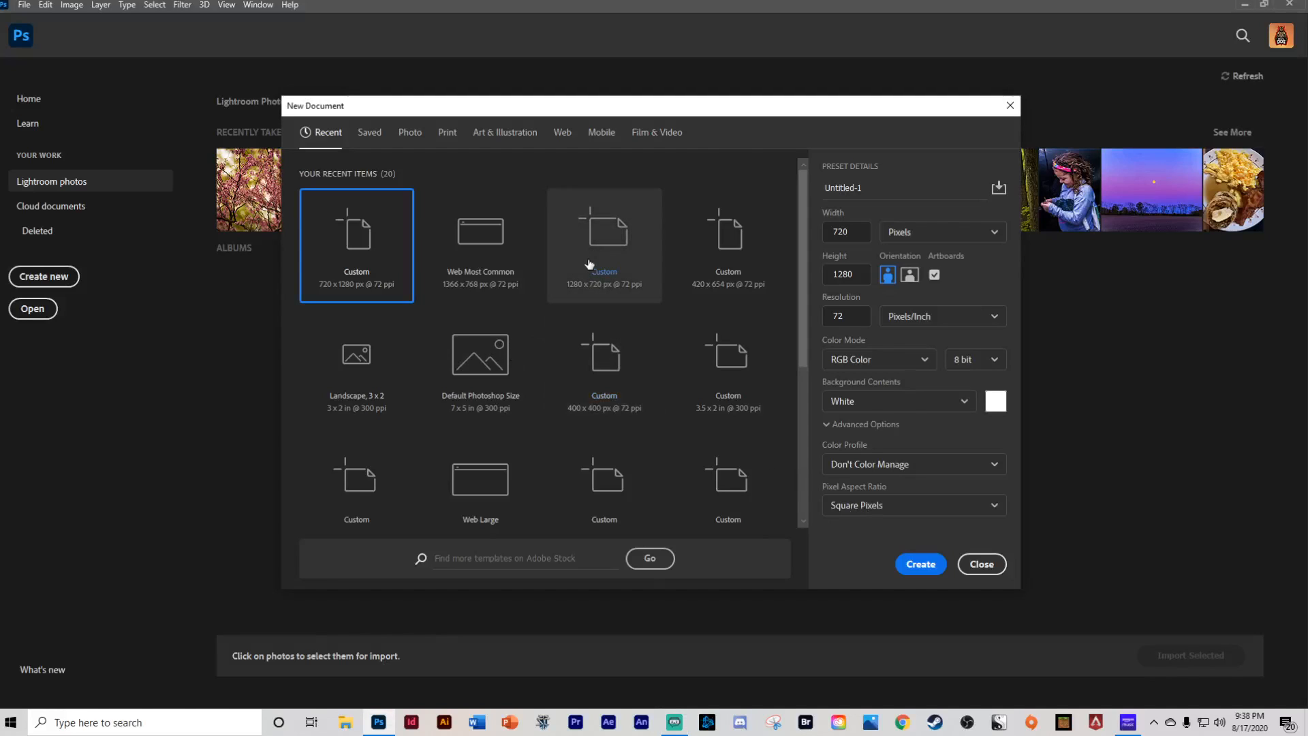
left_click(592, 247)
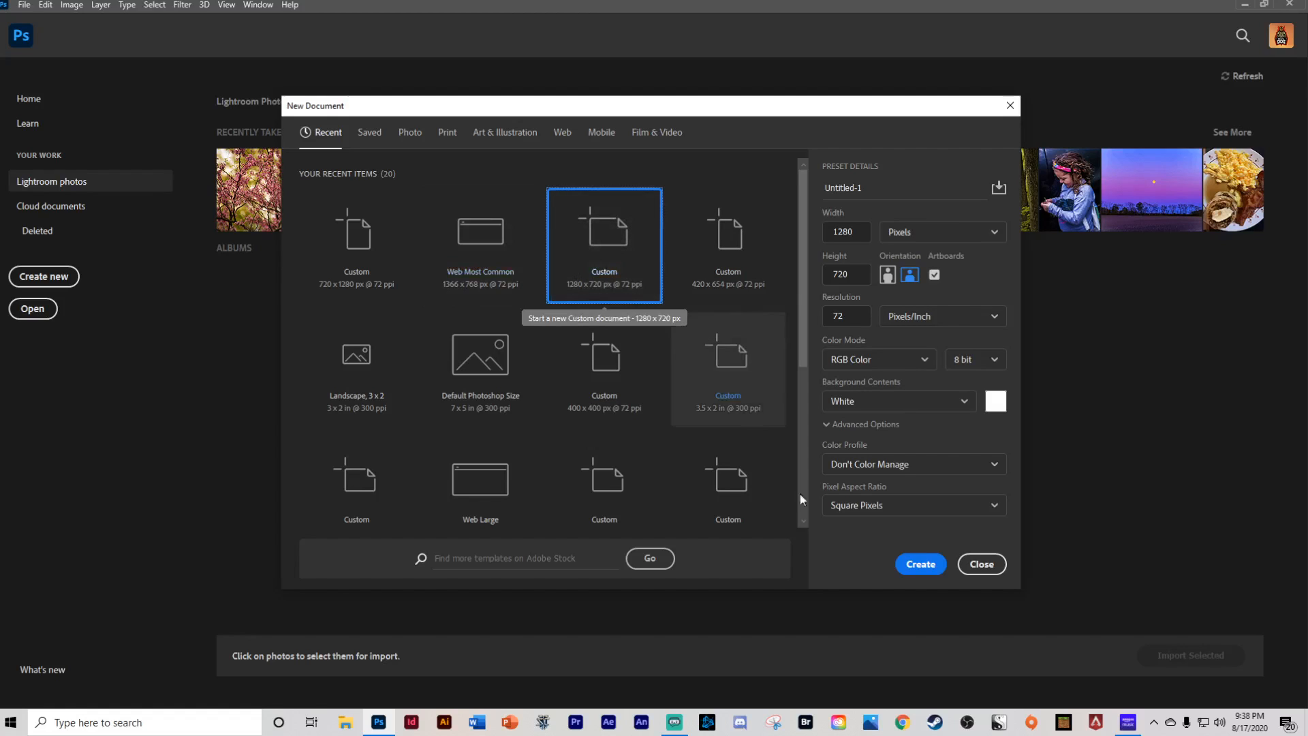
left_click(918, 565)
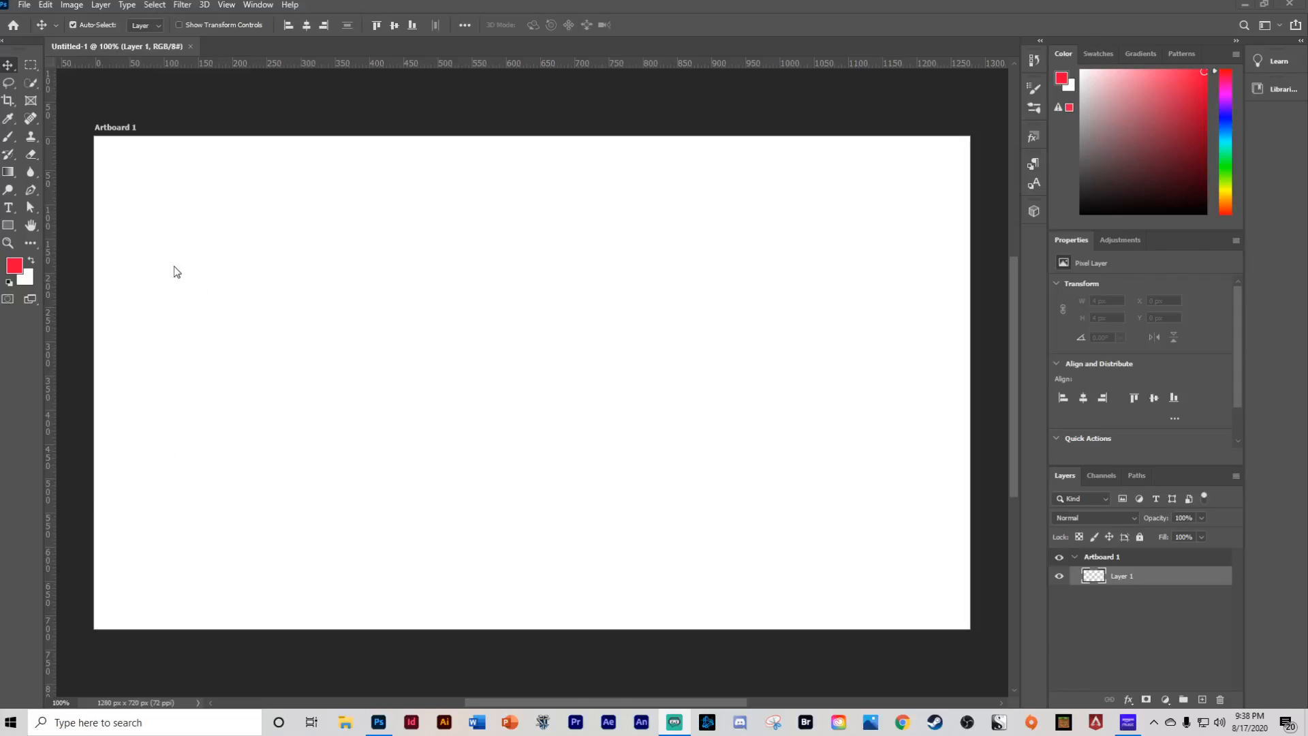
- Place the gu55533efuc51 image from the assets for design folder as an embedded layer and commit it
left_click(29, 12)
left_click(54, 273)
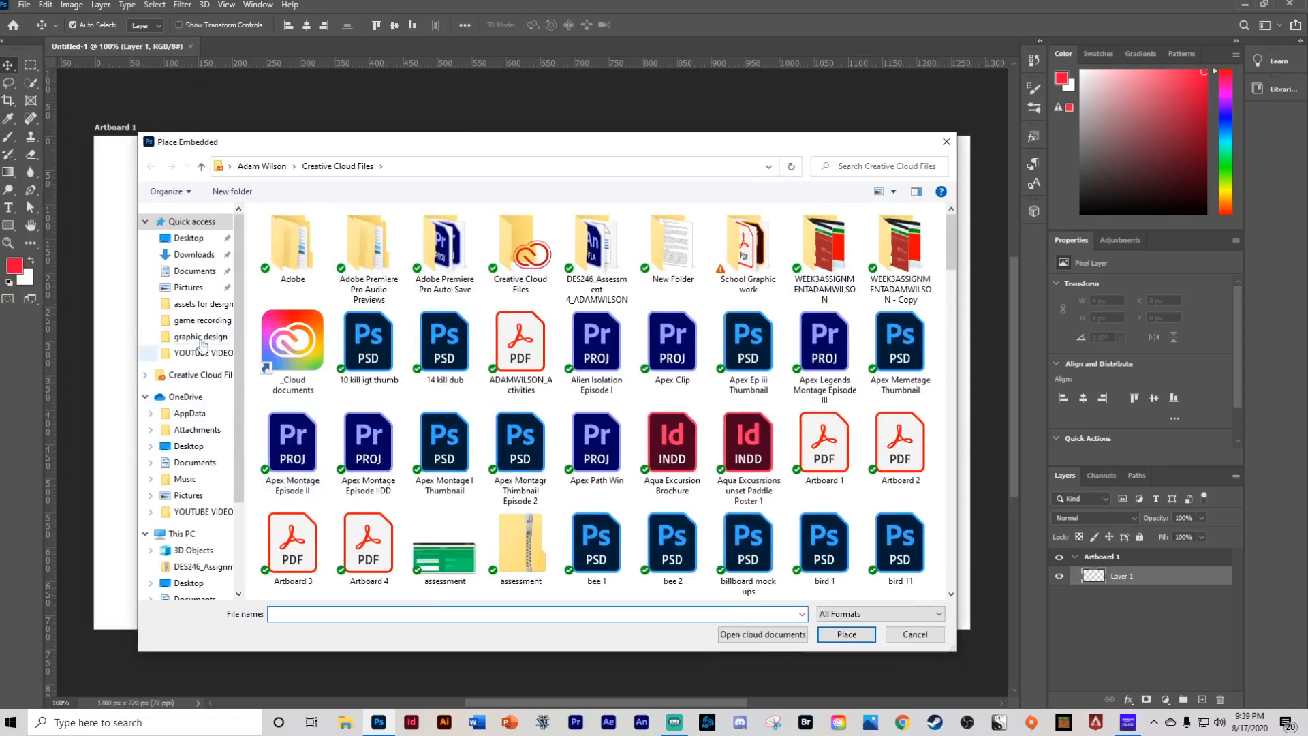
scroll(207, 325, "down", 1)
scroll(207, 326, "up", 1)
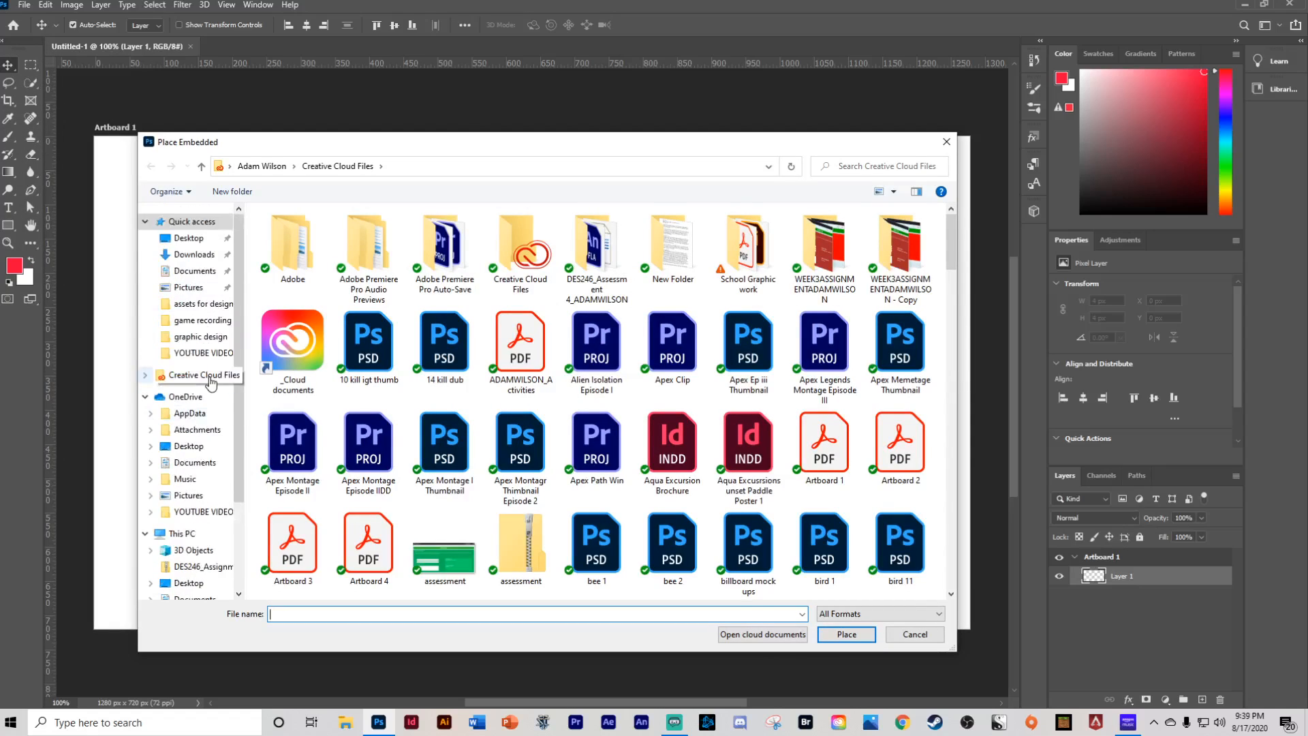
left_click(201, 336)
left_click(202, 304)
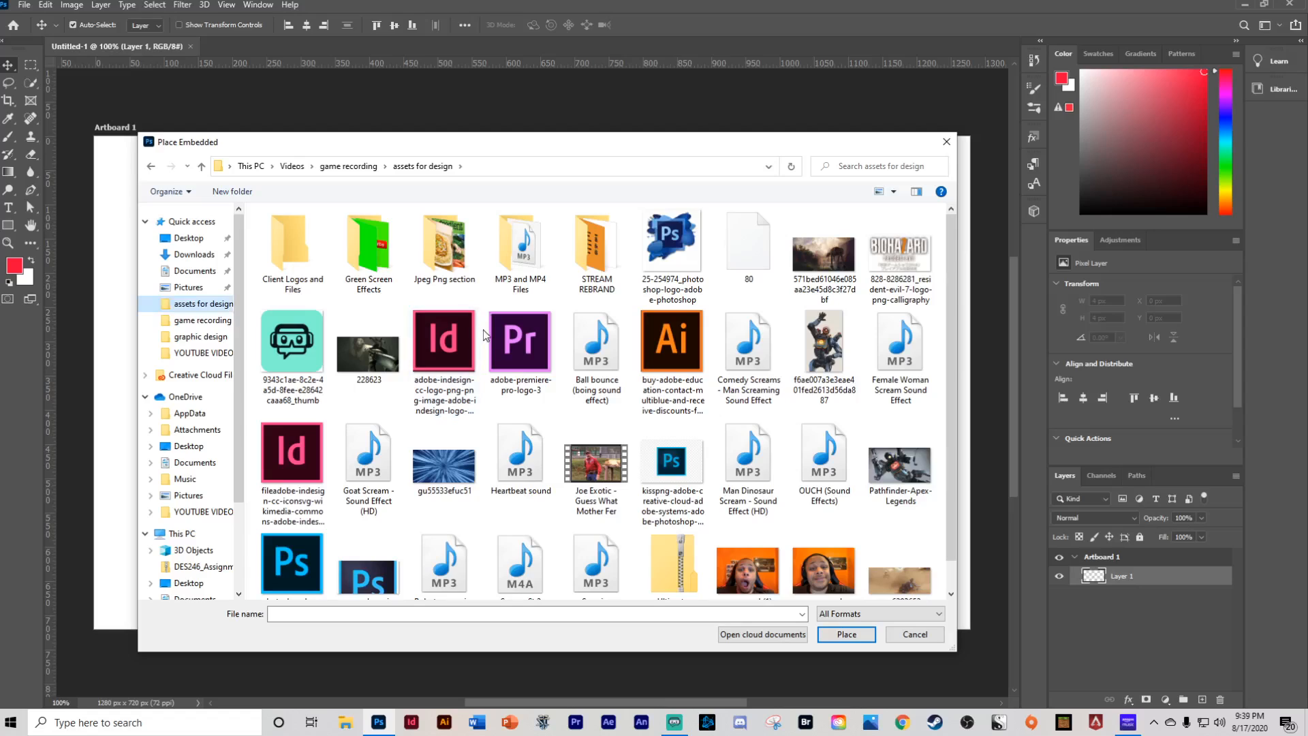
scroll(495, 343, "down", 1)
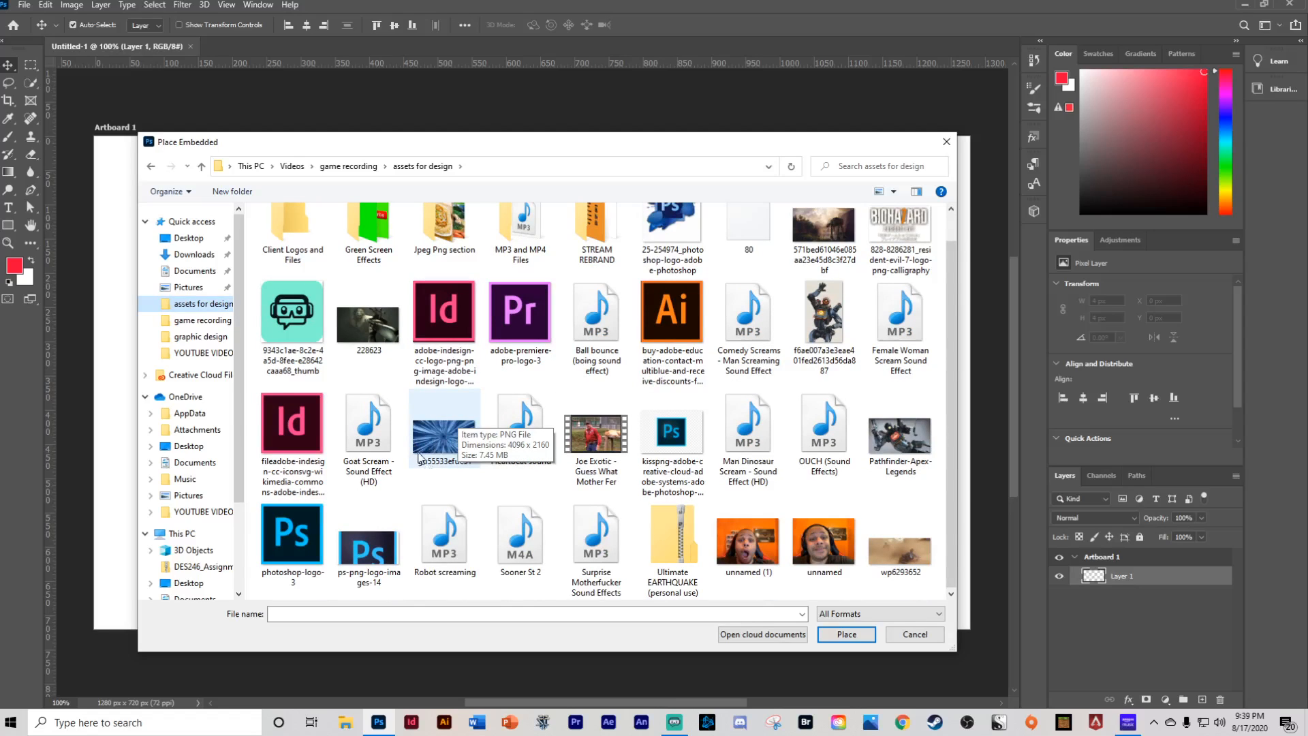
left_click(440, 440)
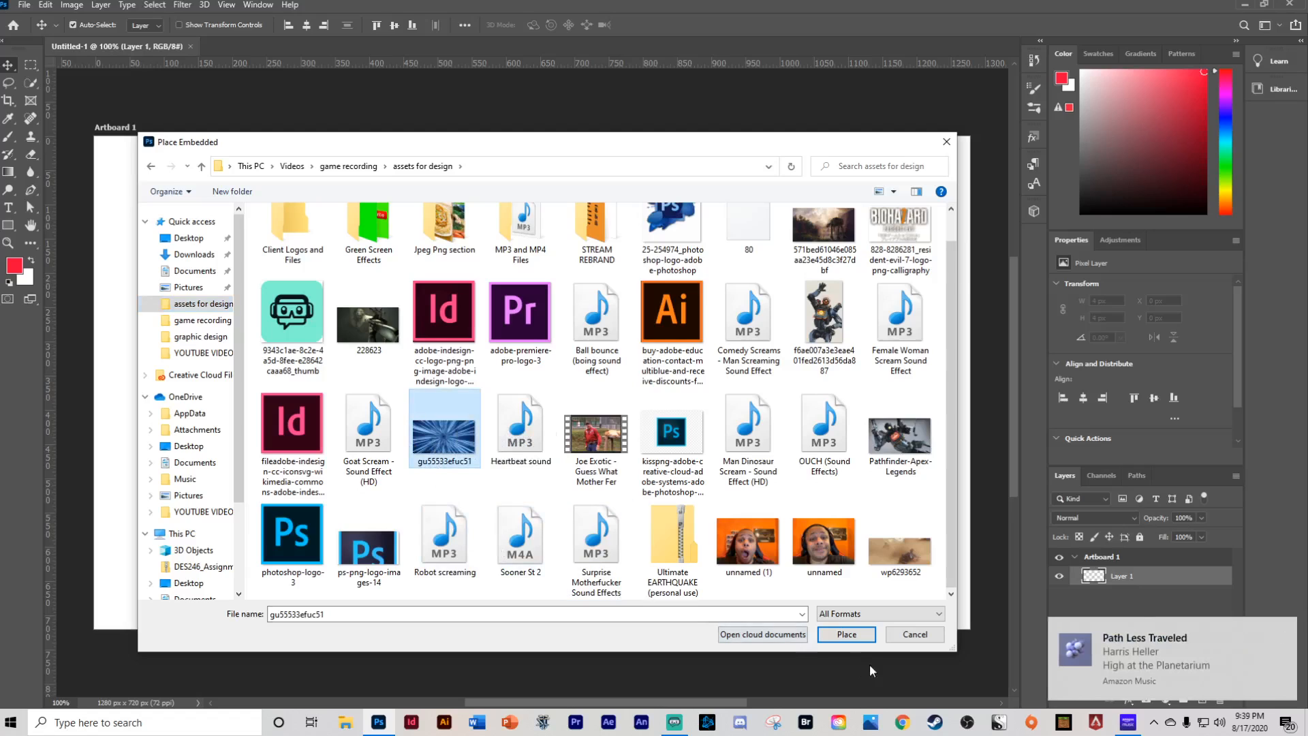
left_click(843, 636)
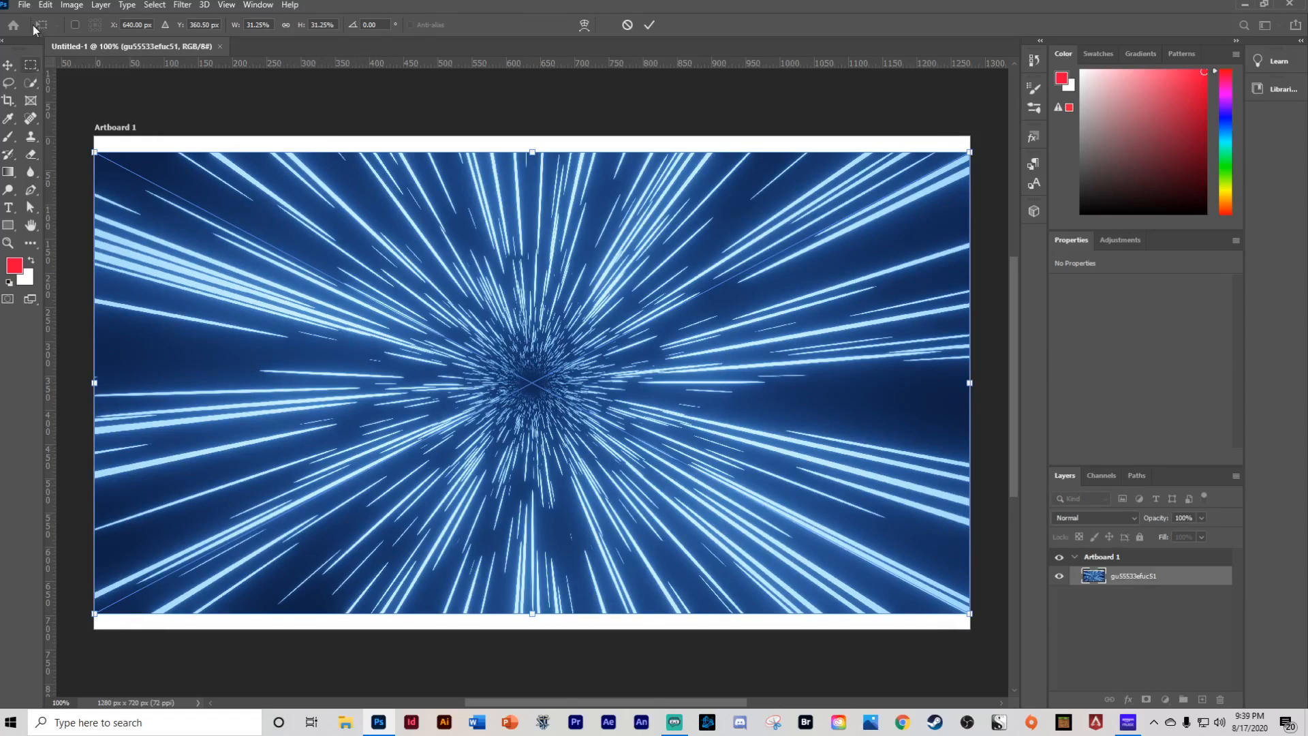
left_click(23, 5)
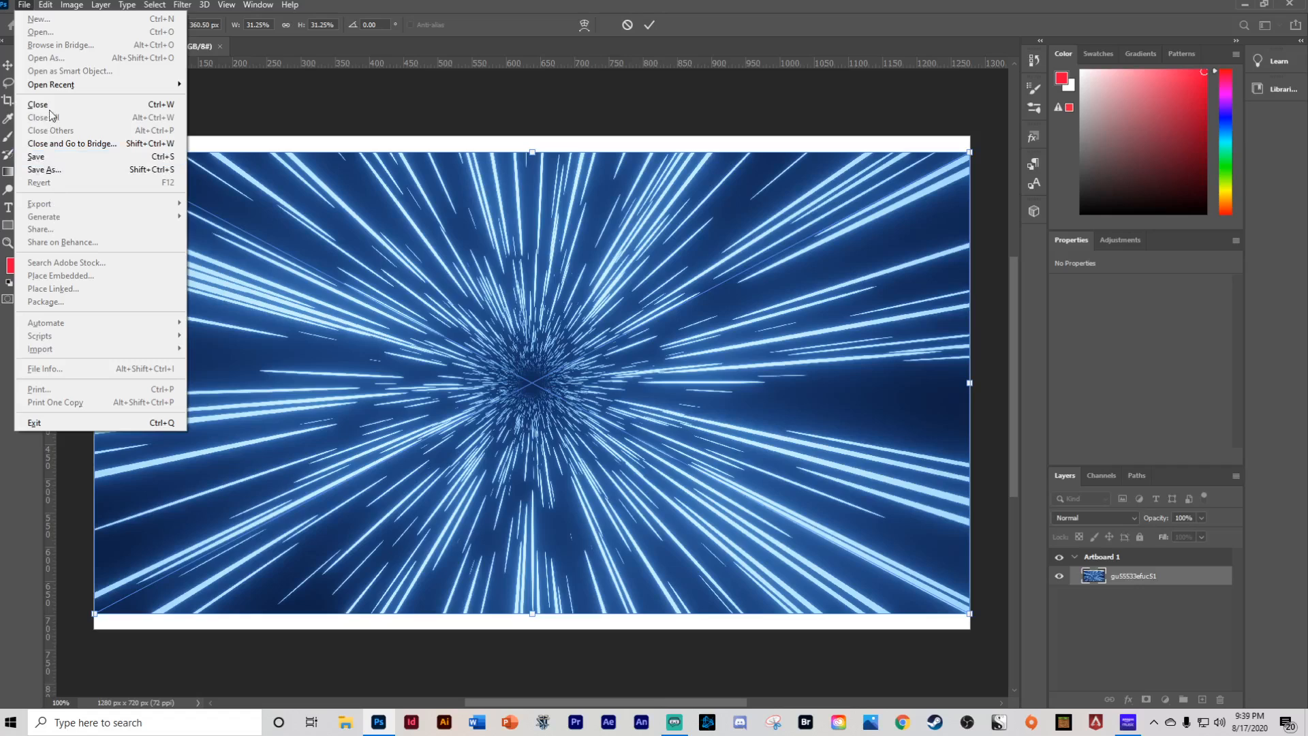
left_click(246, 107)
left_click(8, 66)
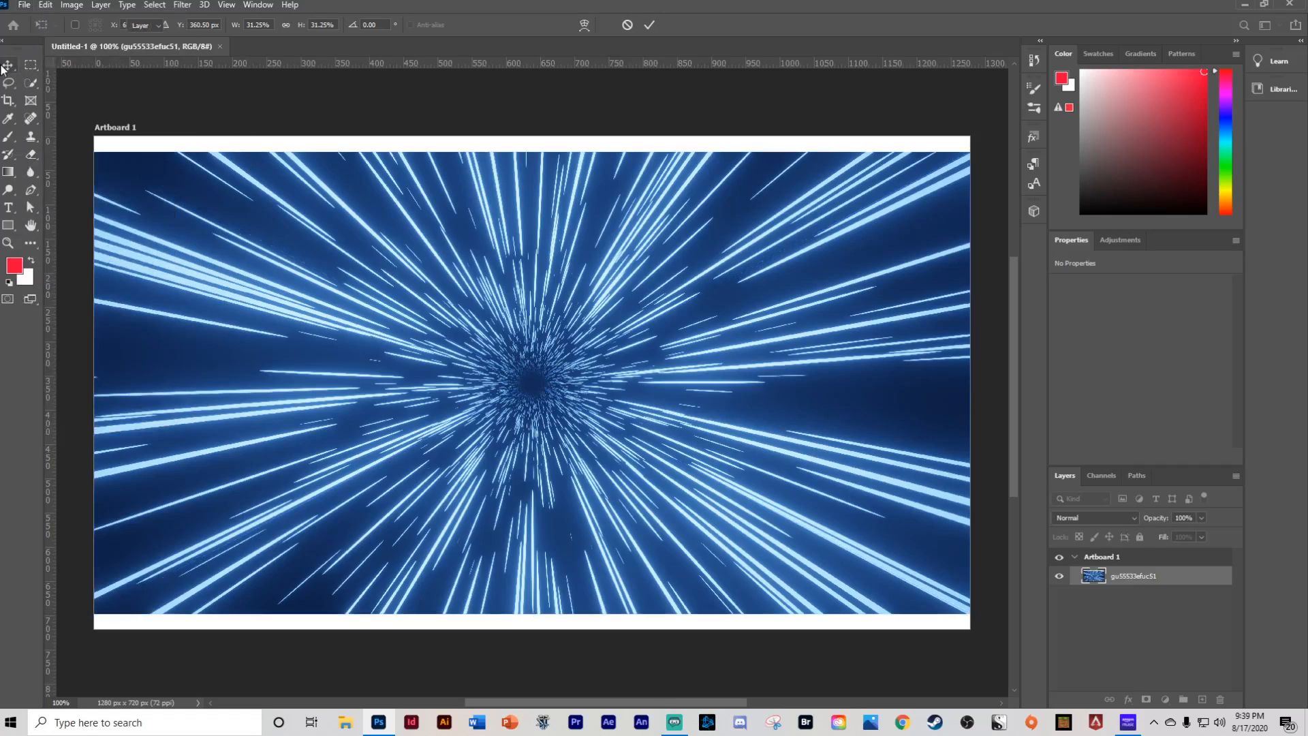
- Open File Explorer and position it beside the canvas, showing the recent files list
left_click(24, 5)
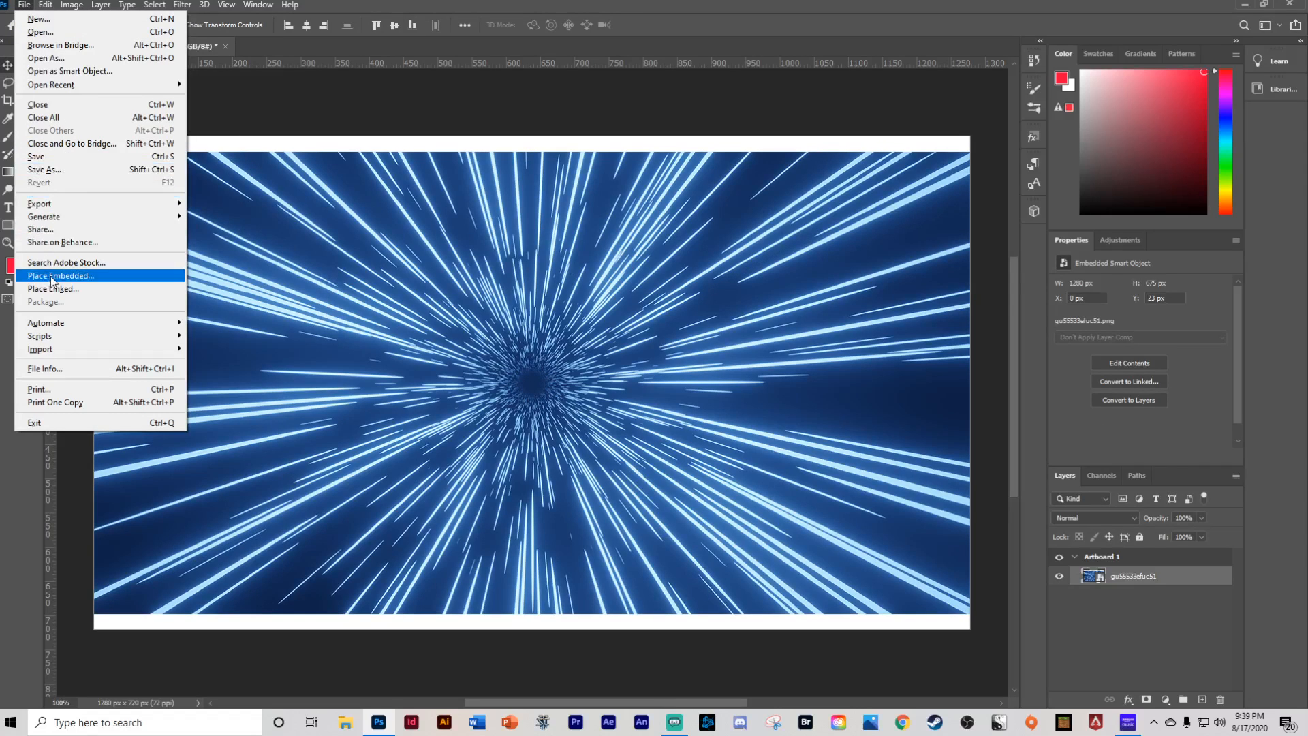
left_click(227, 88)
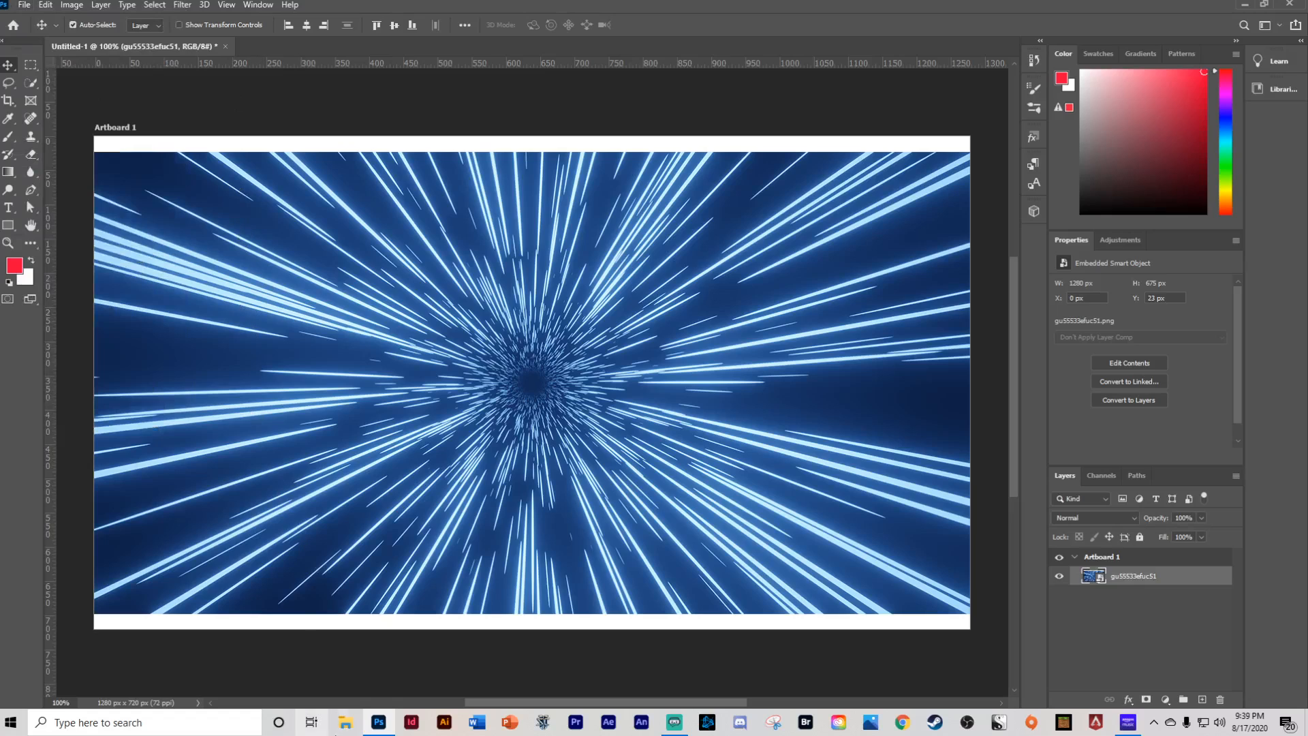
left_click(351, 720)
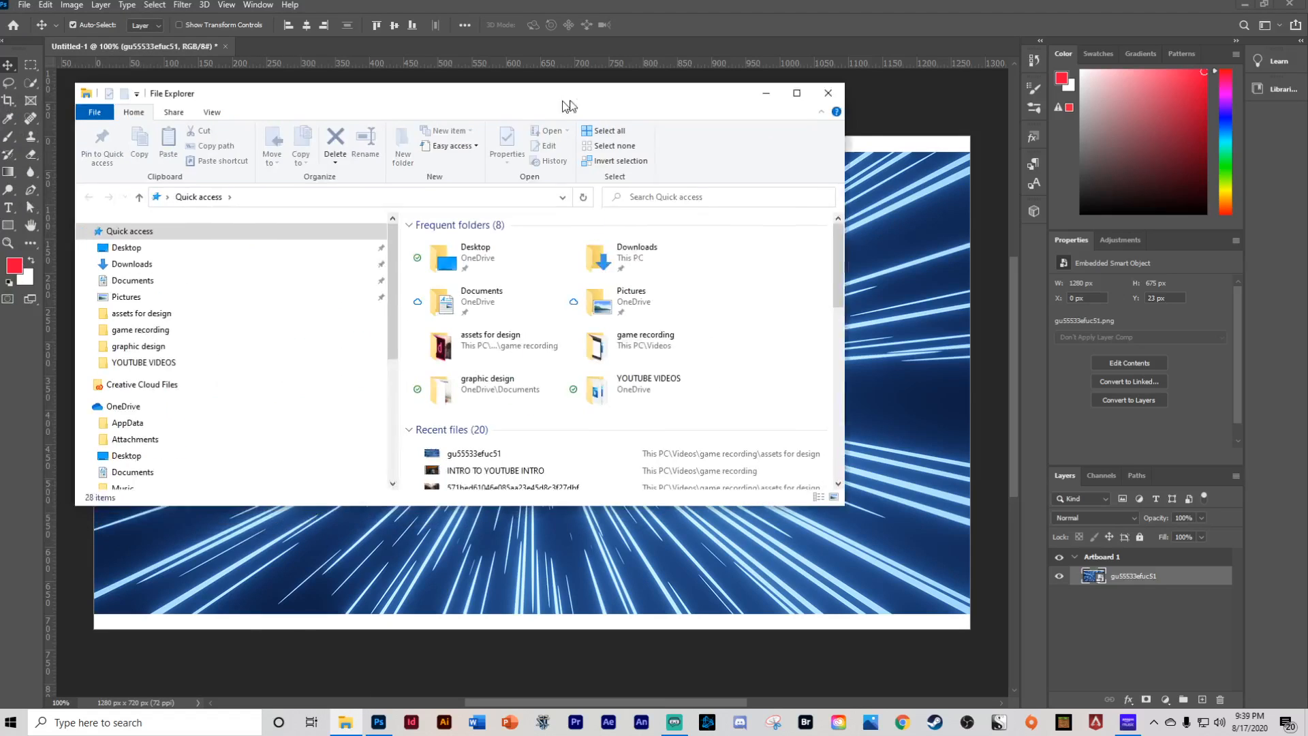
left_click_drag(558, 96, 705, 136)
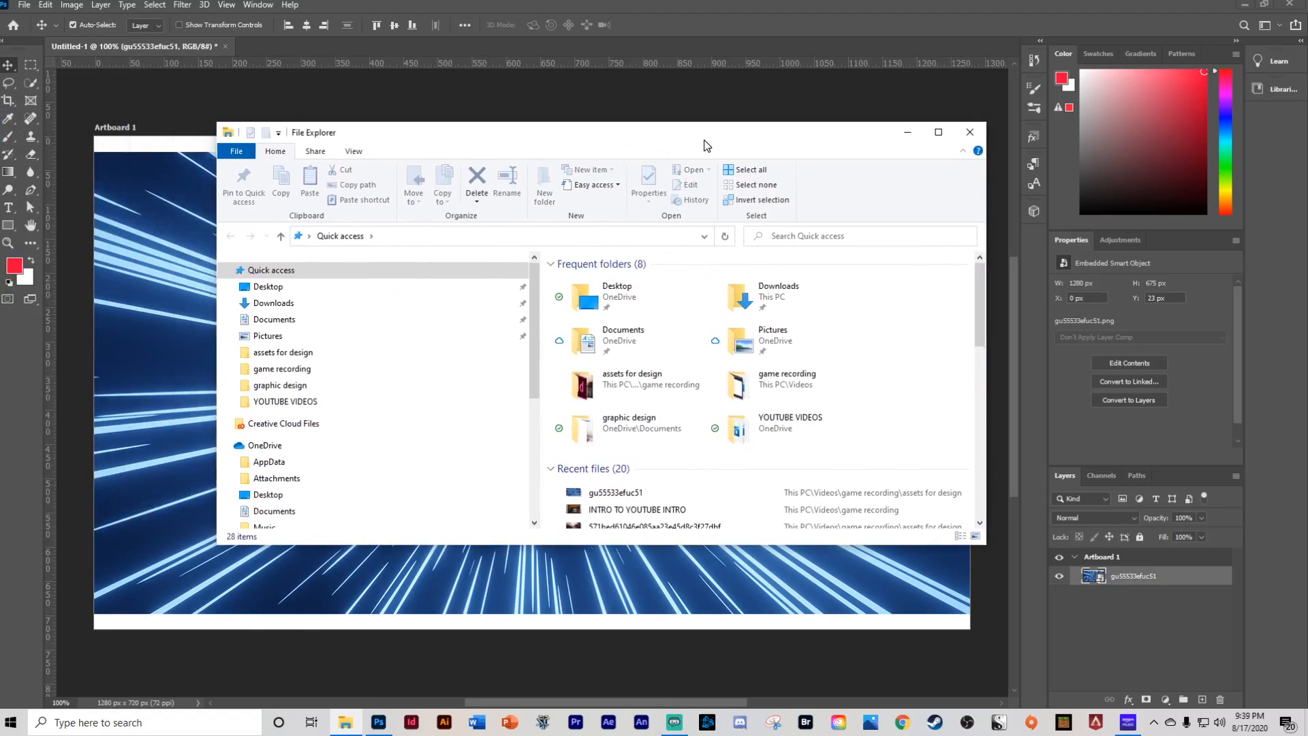
left_click(942, 135)
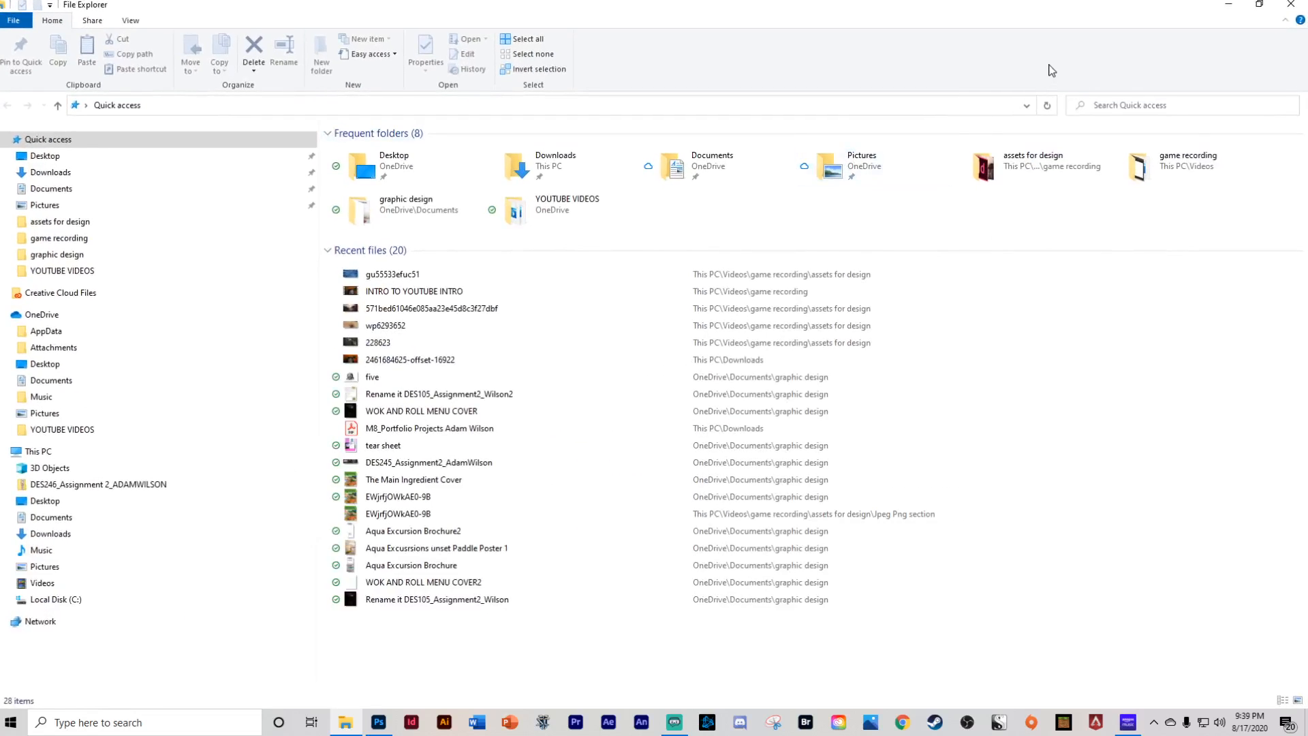
left_click(1264, 10)
left_click(378, 724)
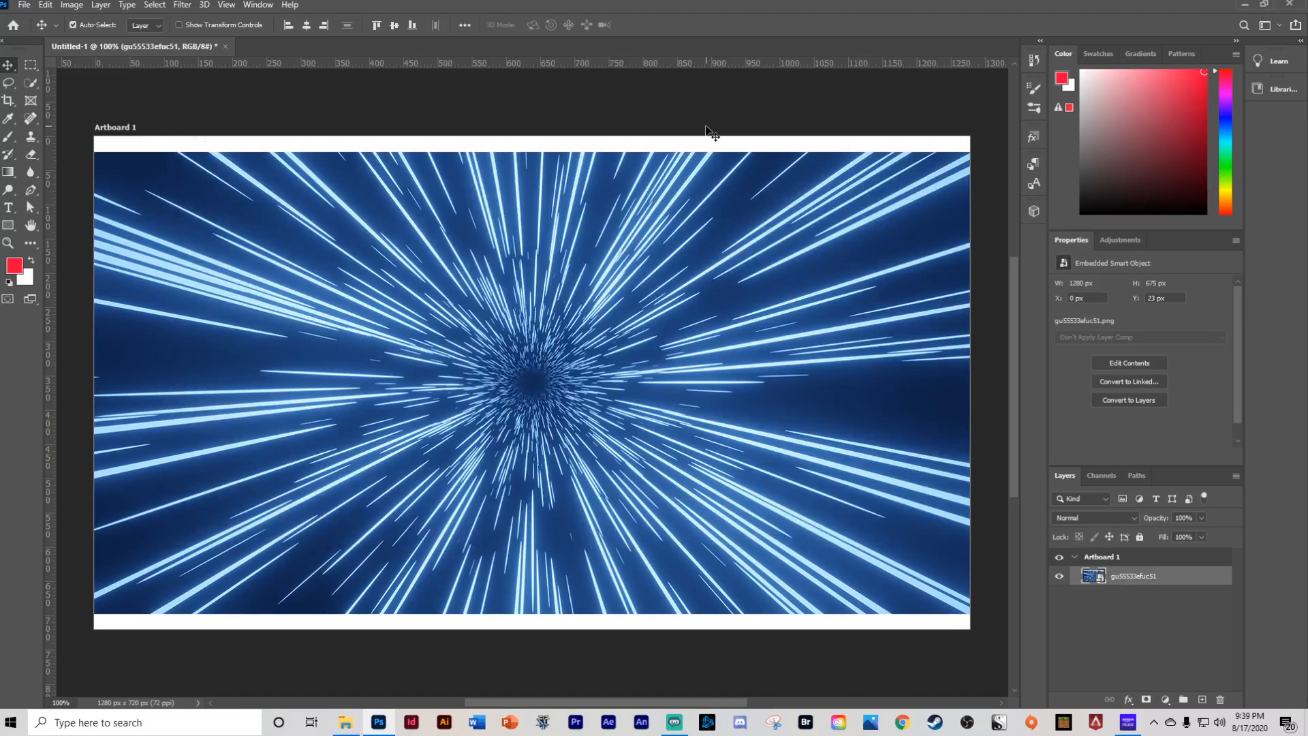
left_click(346, 723)
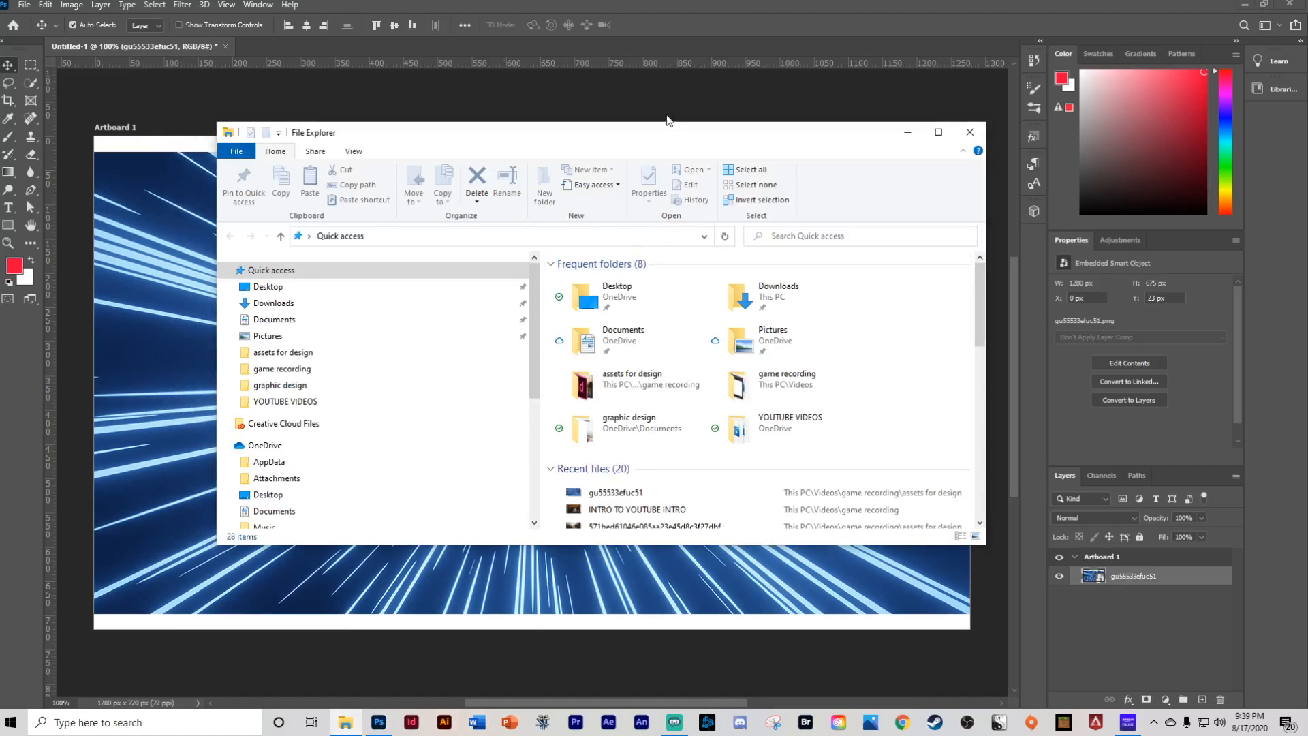
left_click_drag(649, 141, 1003, 75)
scroll(978, 325, "down", 2)
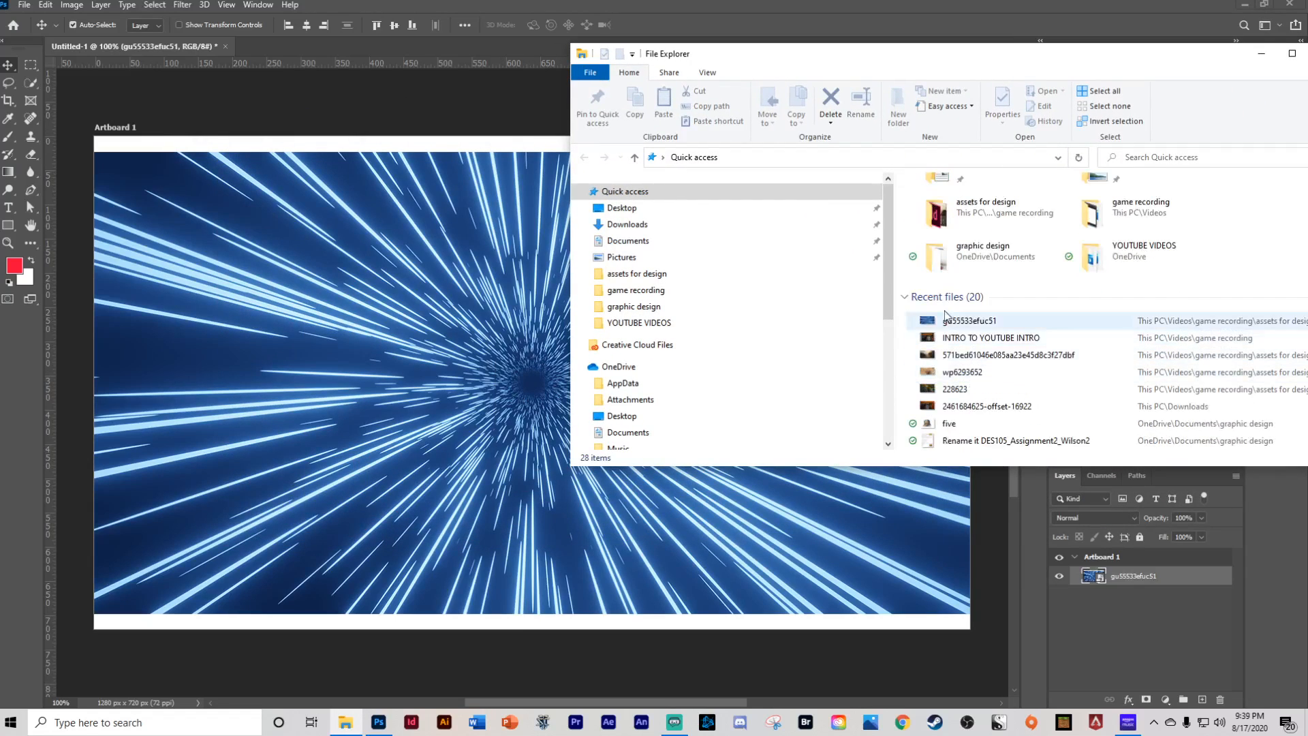
left_click(976, 338)
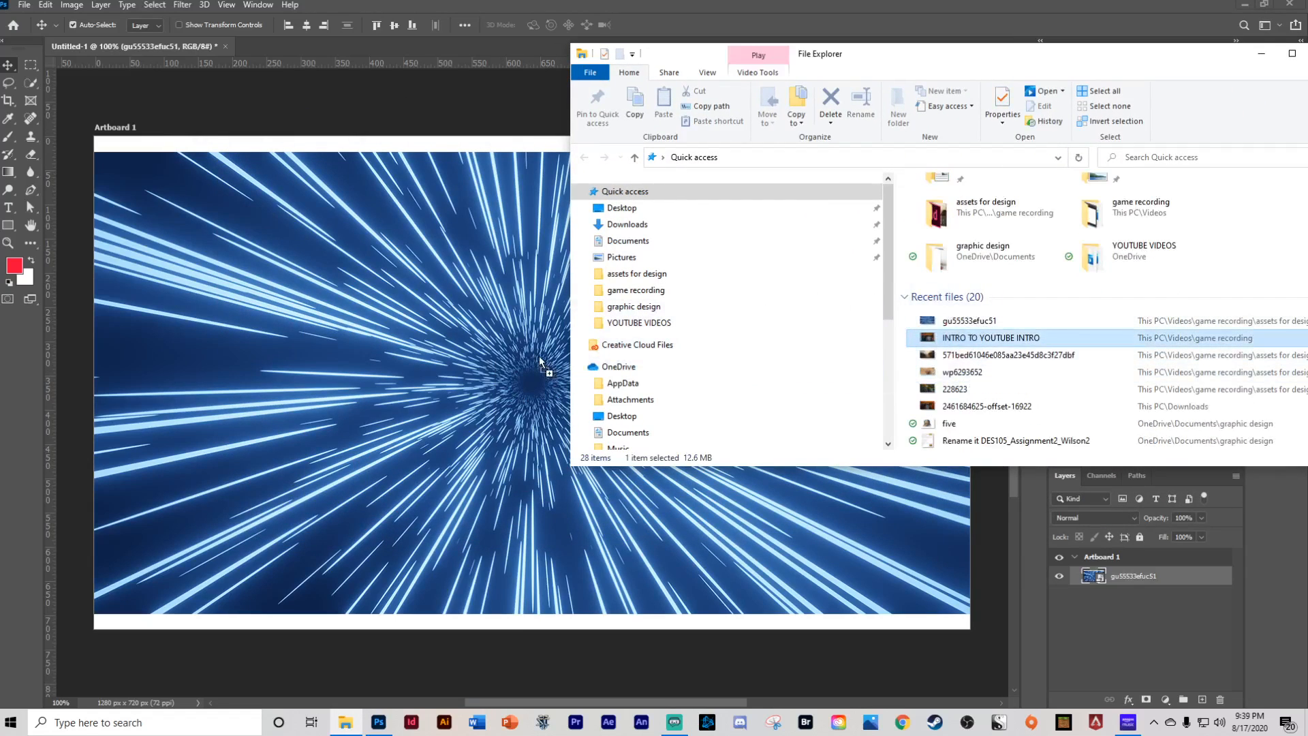
- Cancel a dragged-in copy of the image and delete the placed image layer from the artboard
left_click_drag(972, 321, 782, 372)
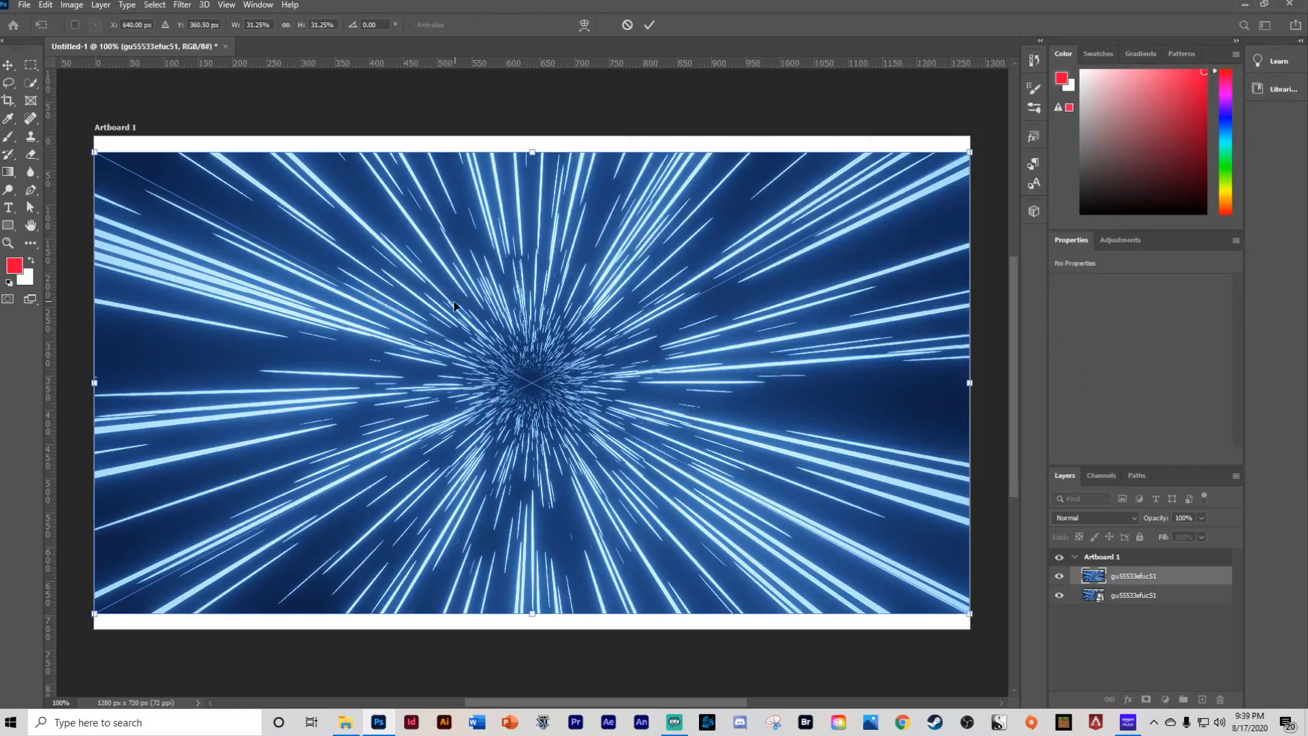
key("Escape")
key("Delete")
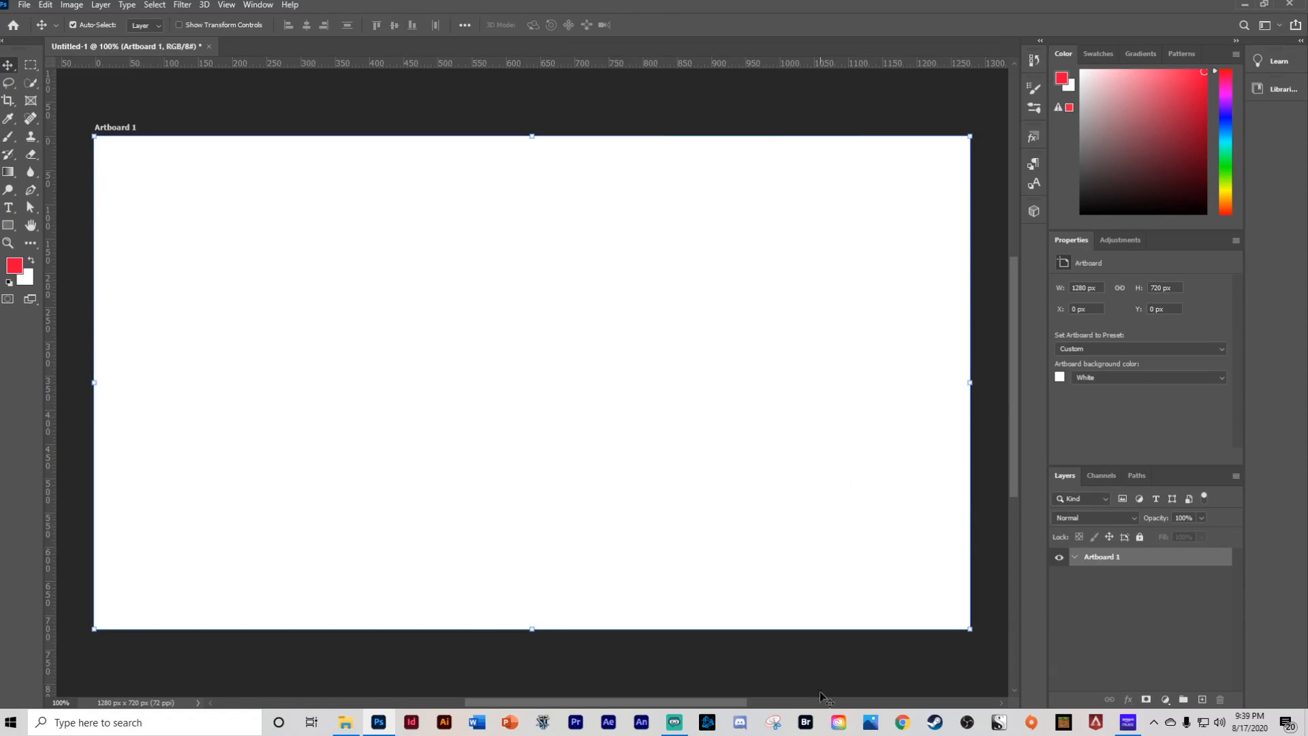
- Drag the gu55533efuc51 file from File Explorer onto the artboard to place it
left_click(346, 722)
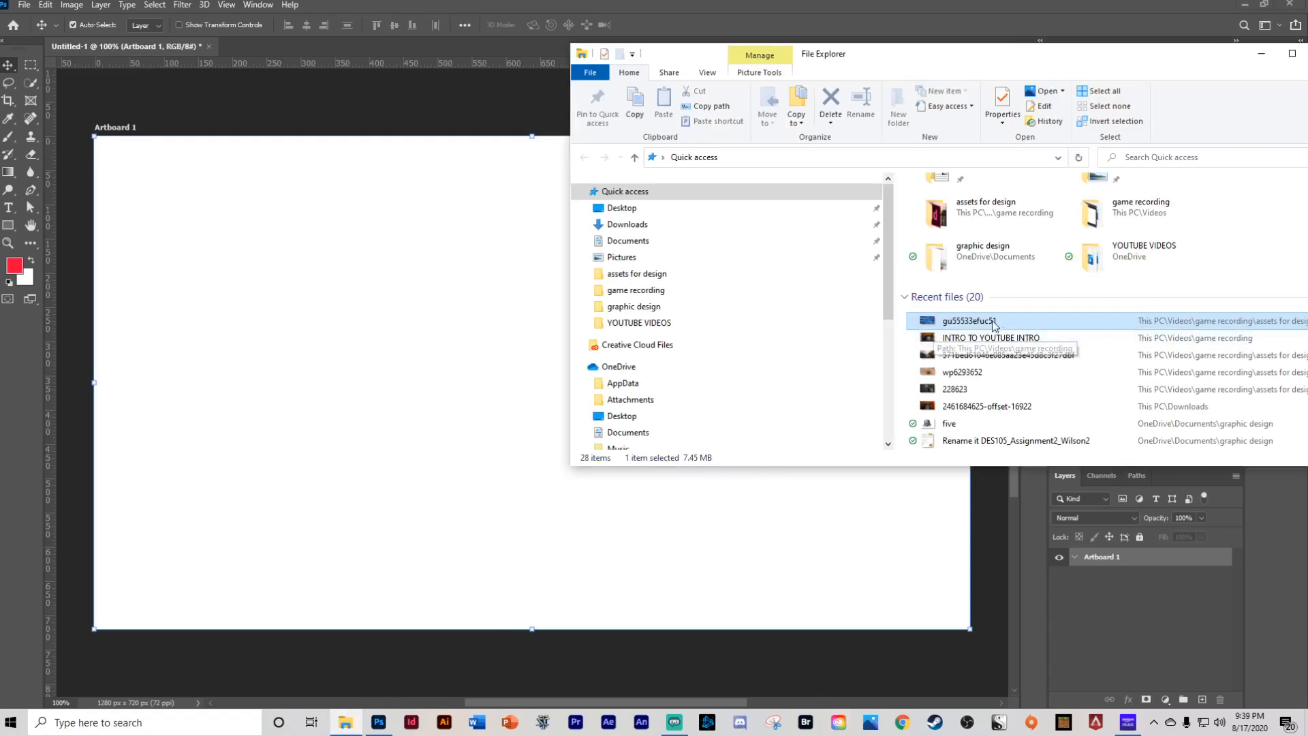
left_click_drag(993, 323, 382, 382)
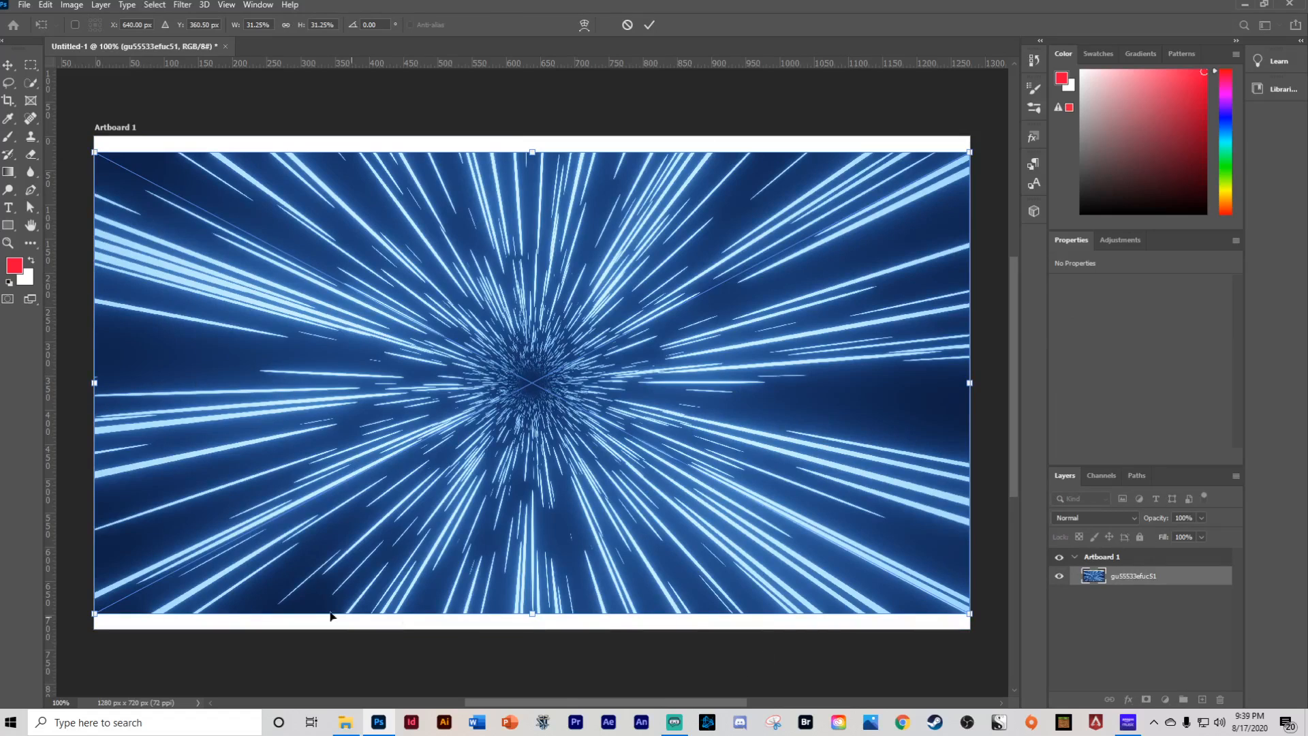
- Commit the placement of the dragged-in image on the artboard
left_click(26, 11)
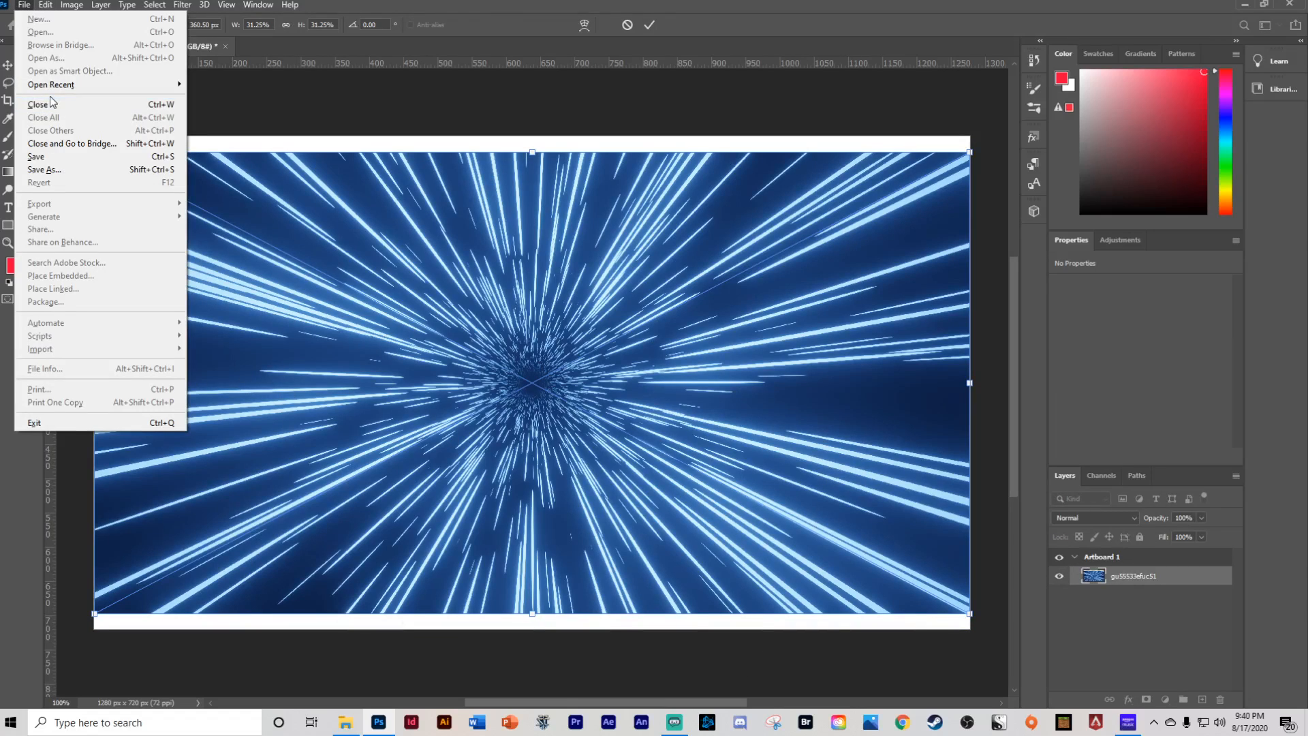
left_click(271, 105)
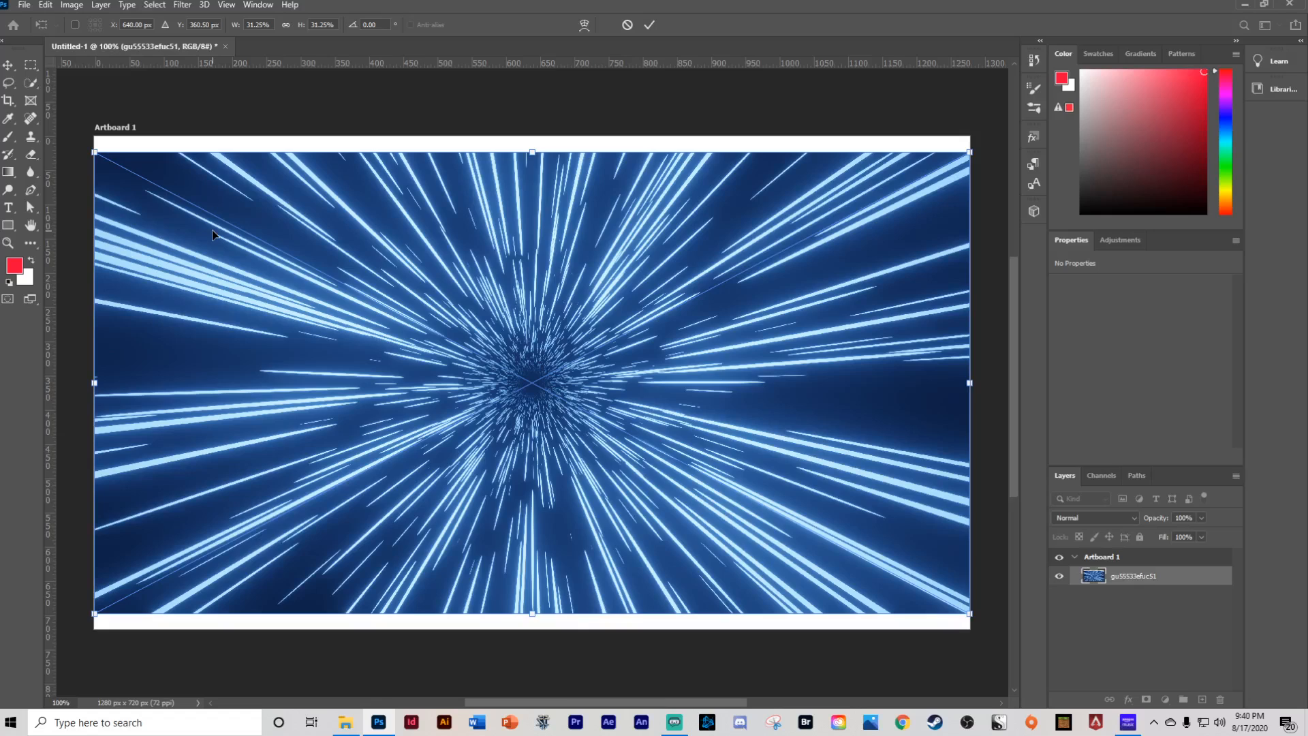
left_click(22, 7)
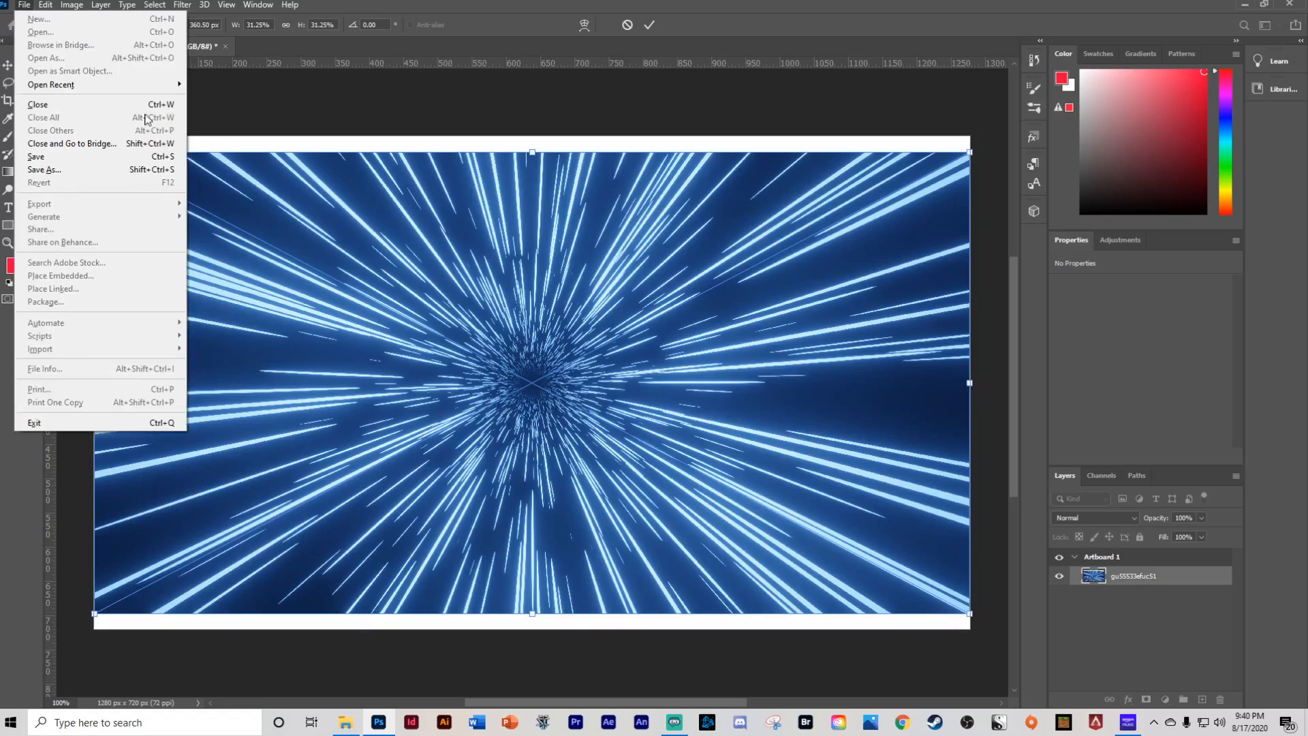
left_click(264, 107)
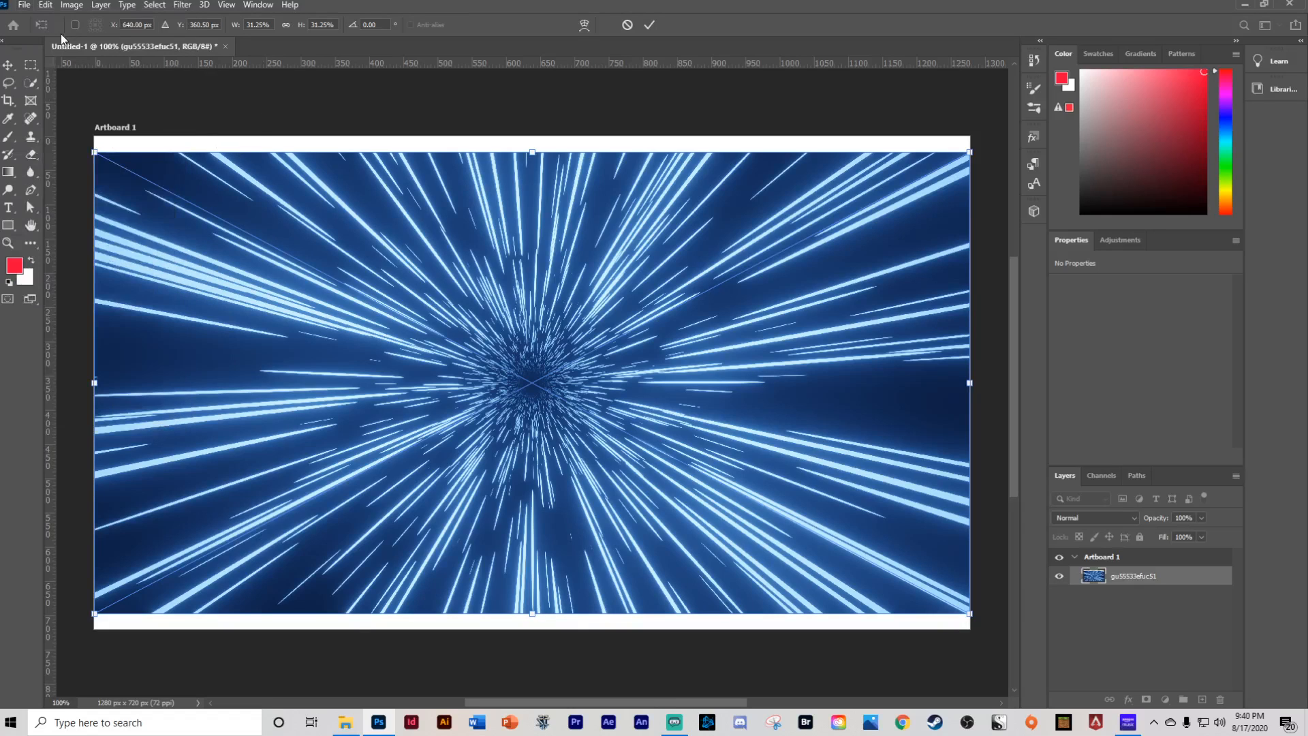
left_click(48, 6)
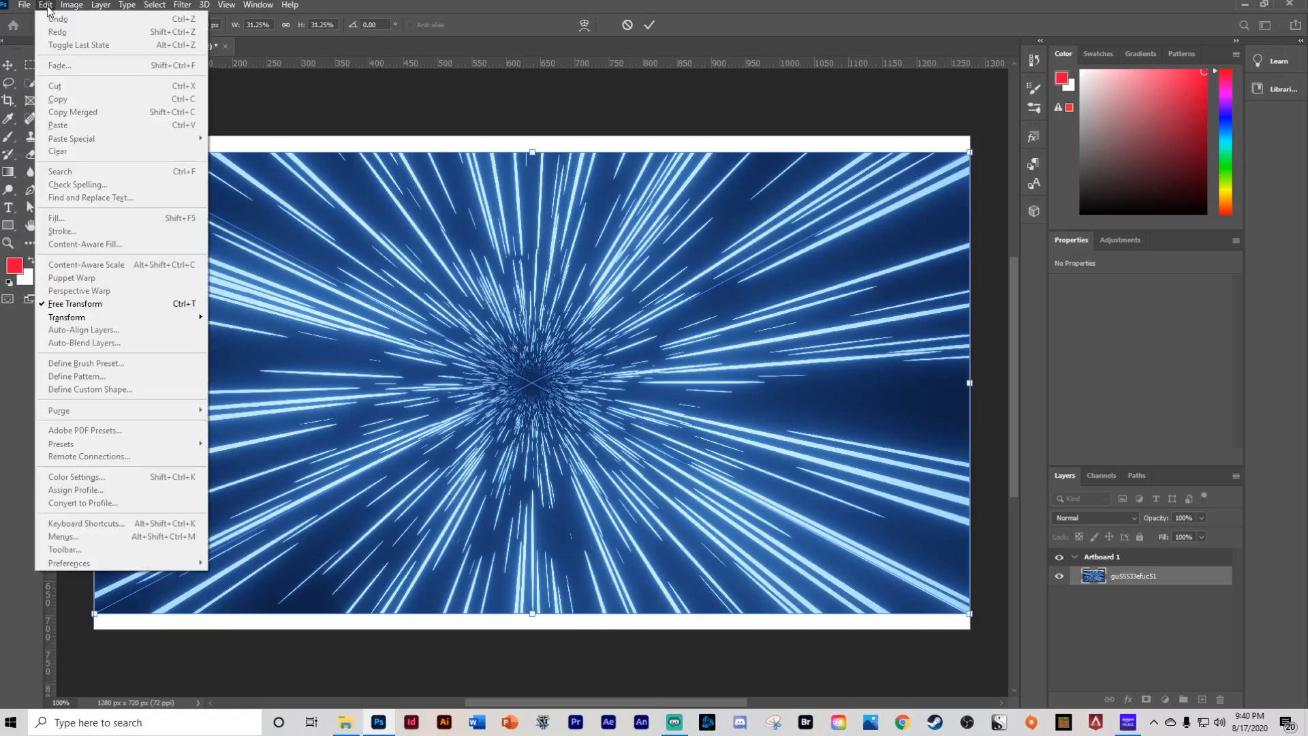
left_click(46, 6)
key("Return")
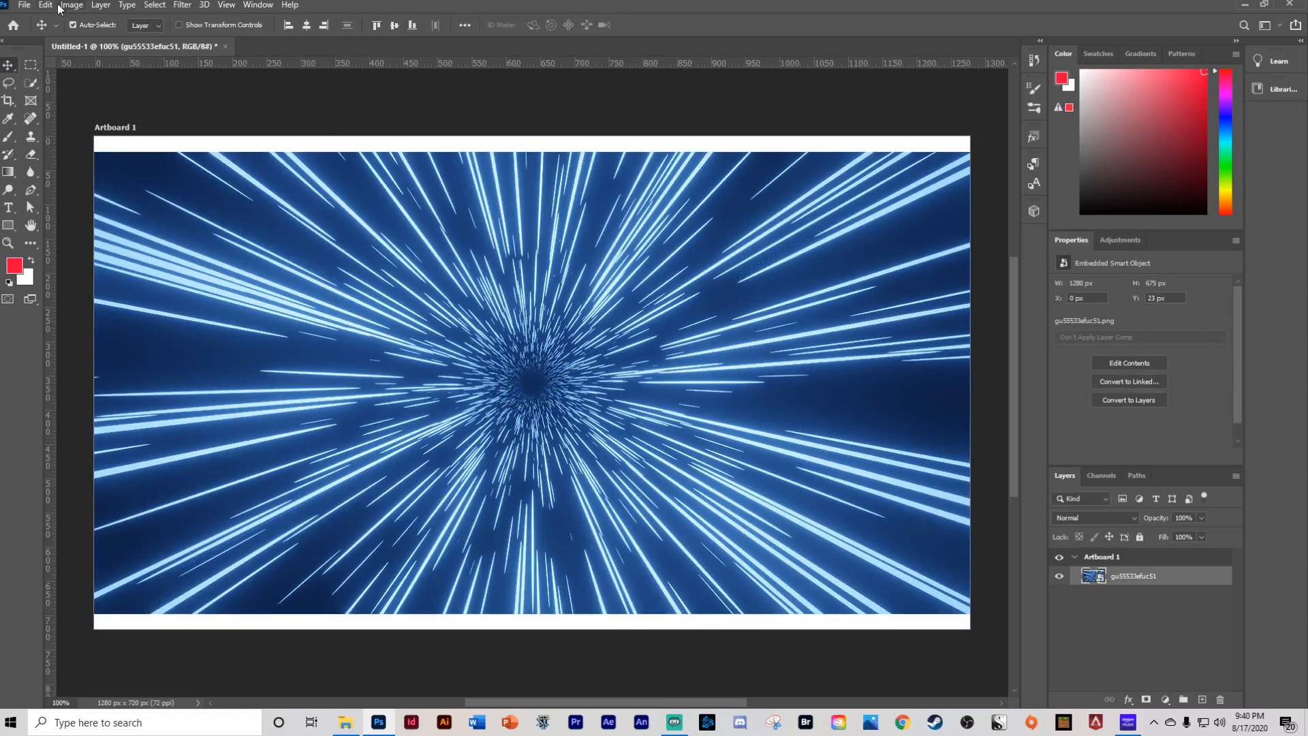
- Nudge the placed image slightly upward and to the right on the artboard
left_click(45, 5)
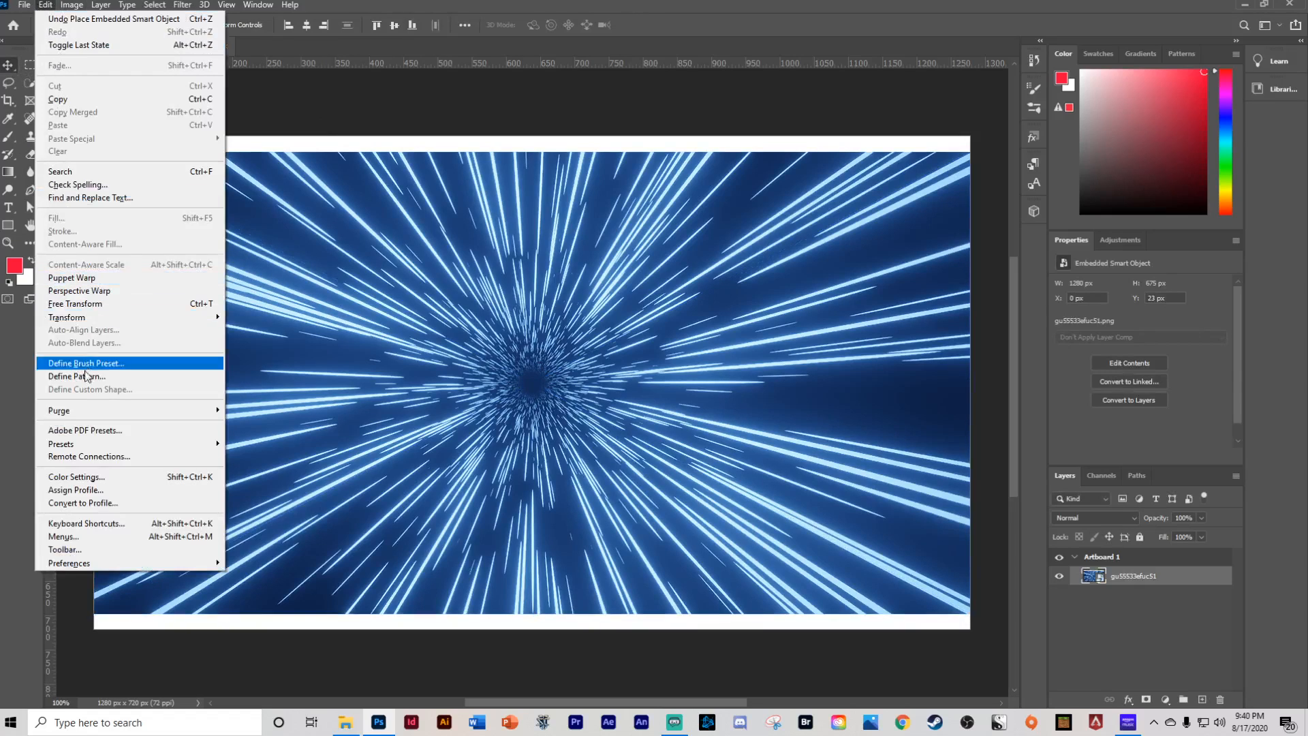
mouse_move(102, 318)
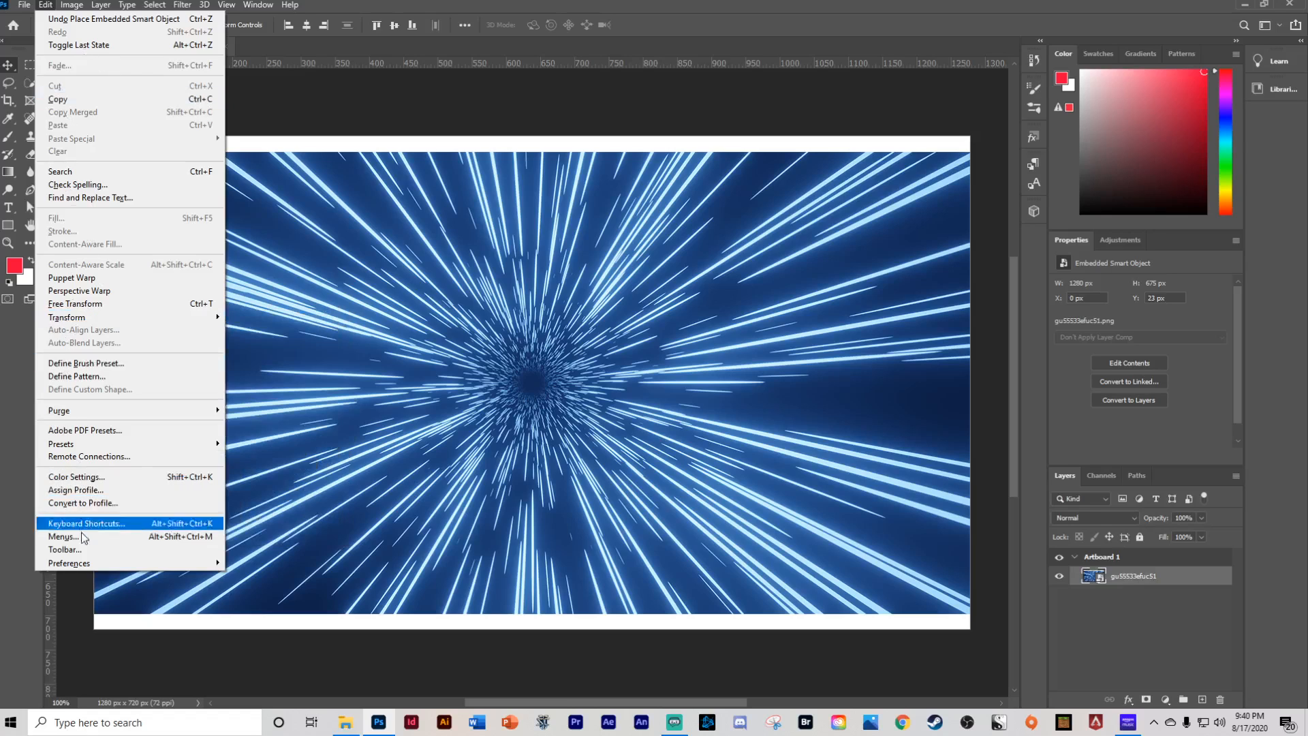
left_click(392, 120)
left_click_drag(501, 370, 476, 356)
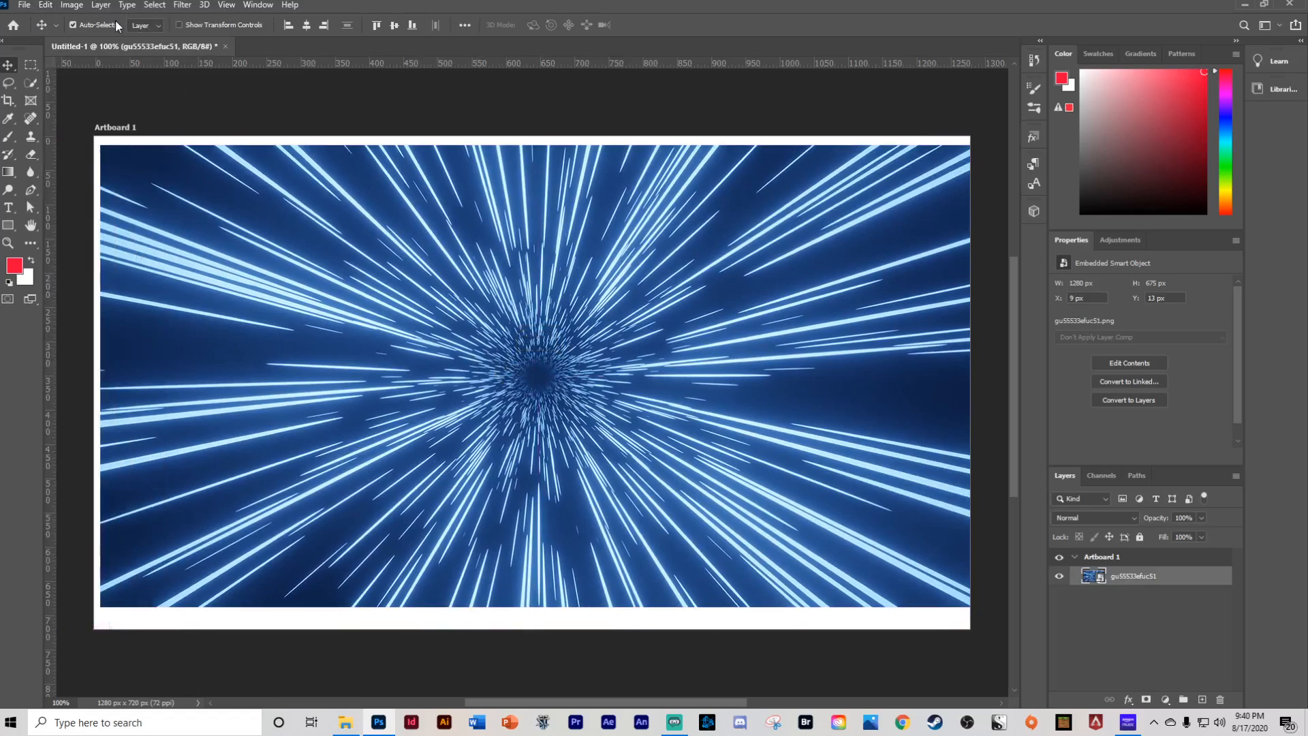
- Look through the program's main menus to review the available commands
left_click(71, 5)
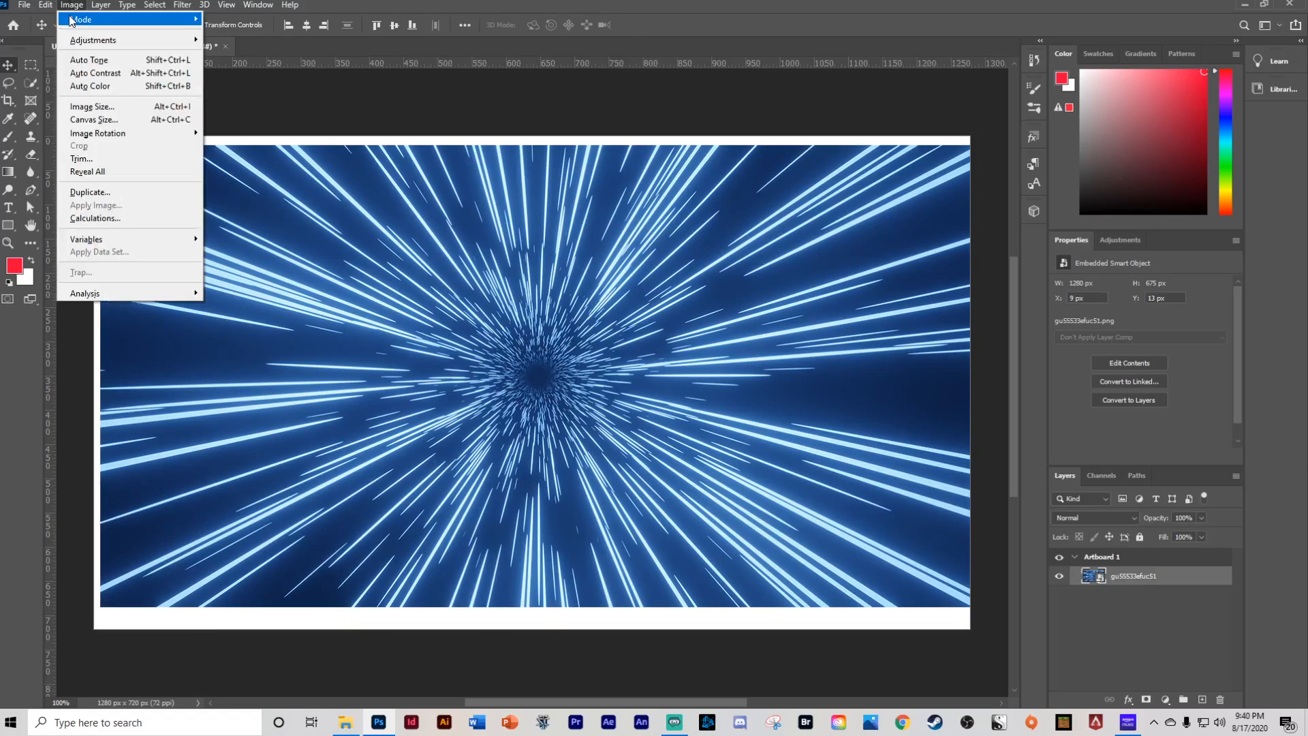
mouse_move(72, 19)
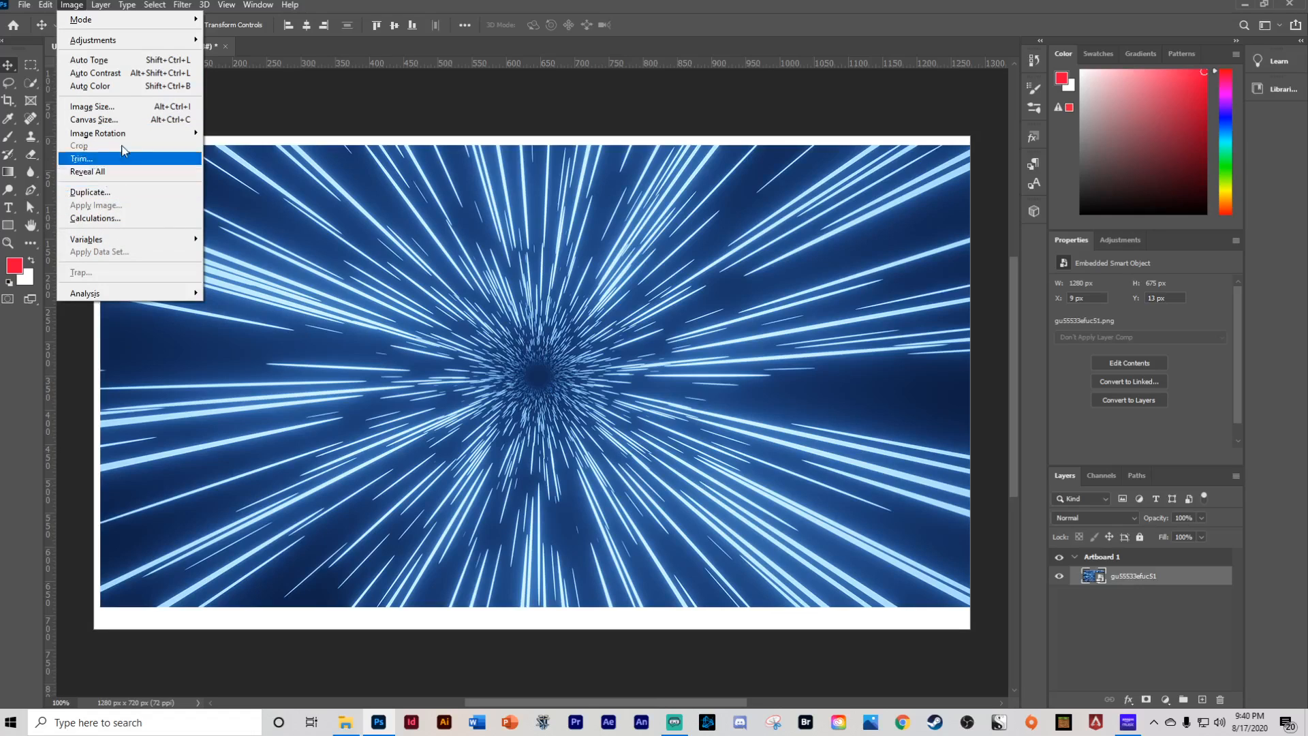
mouse_move(94, 38)
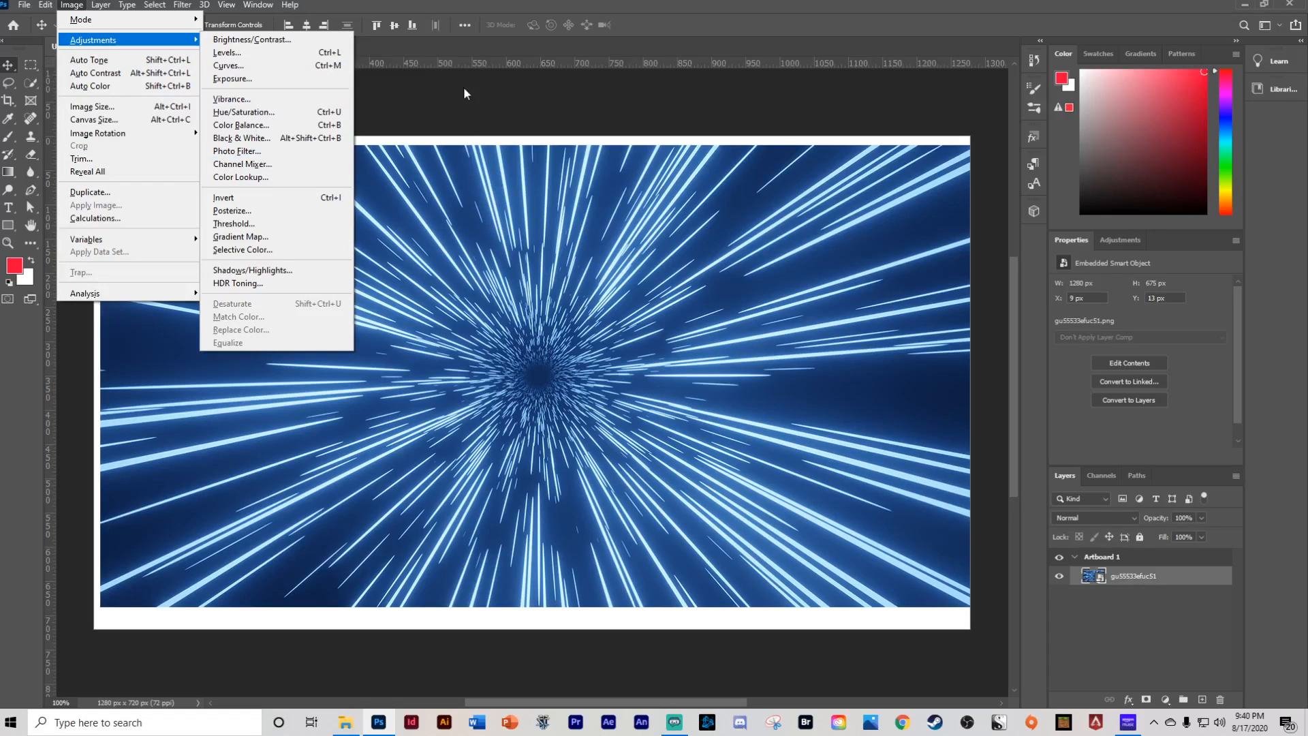
left_click(446, 118)
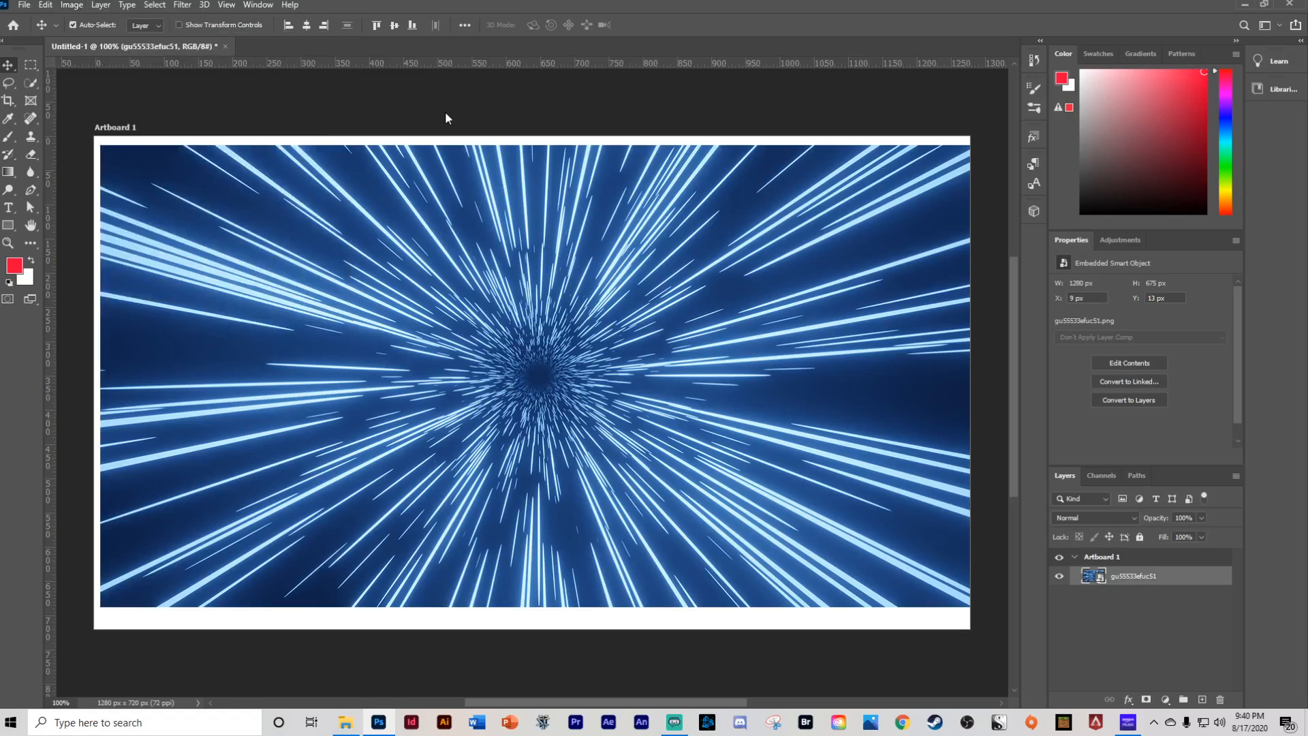
left_click(109, 5)
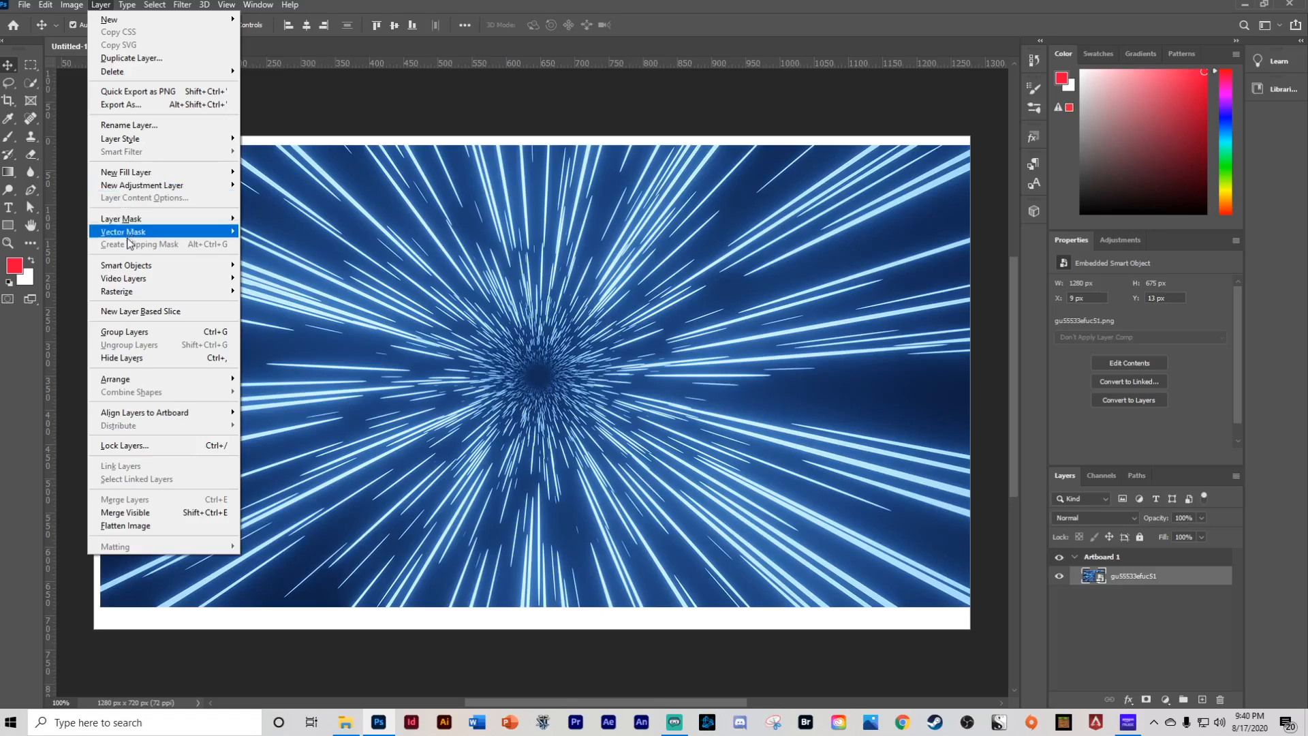
mouse_move(134, 267)
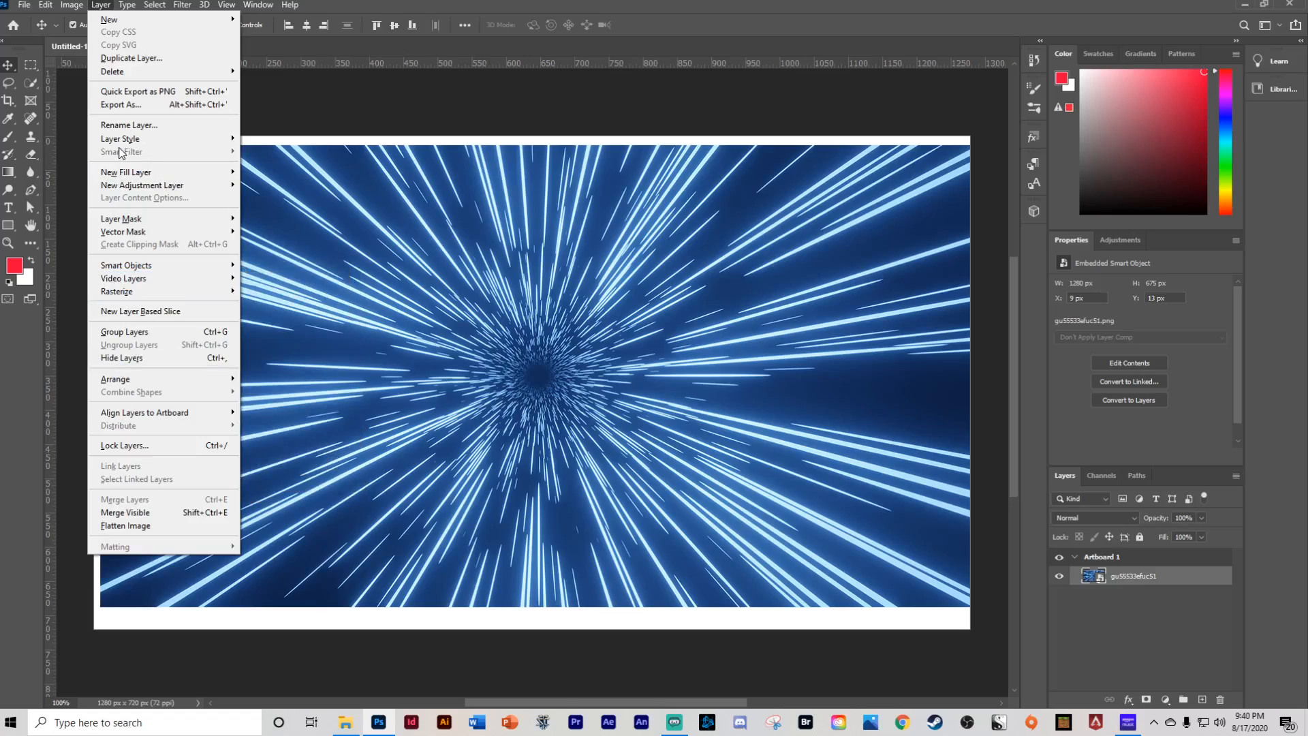
left_click(262, 109)
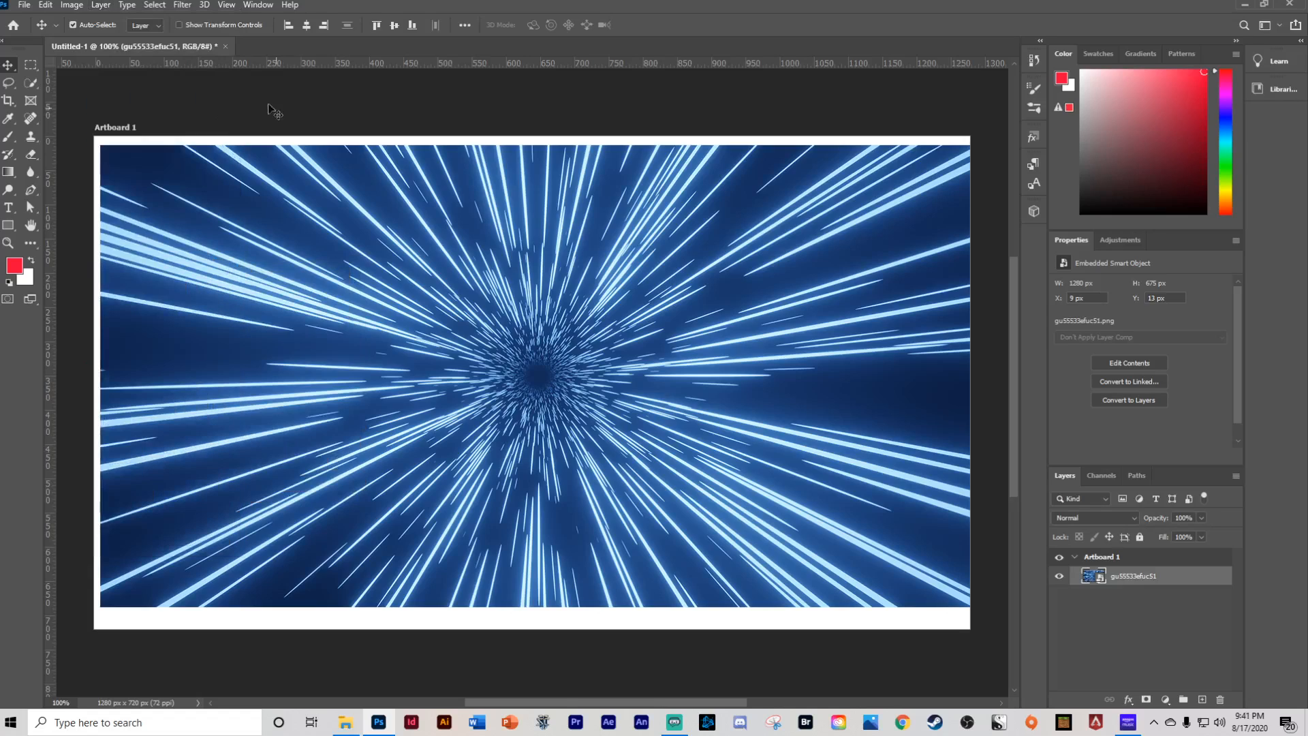
left_click(127, 5)
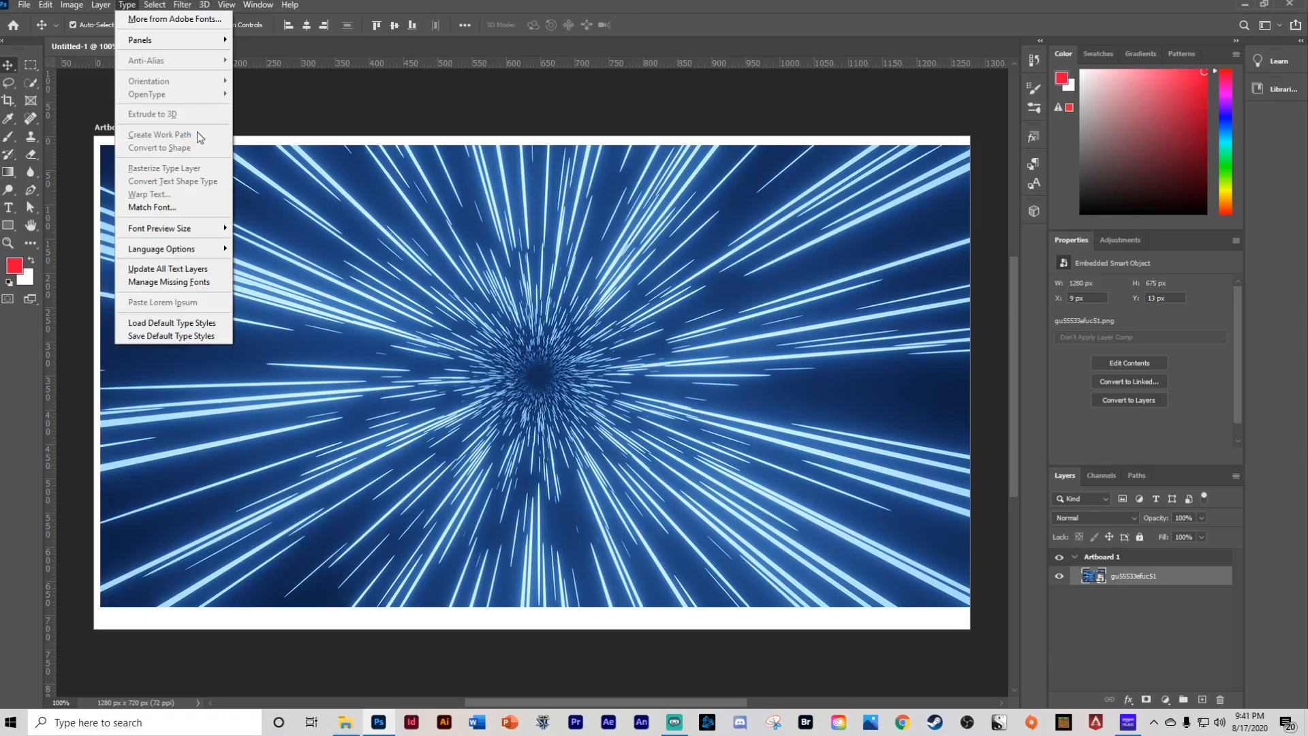
left_click(266, 98)
left_click(152, 6)
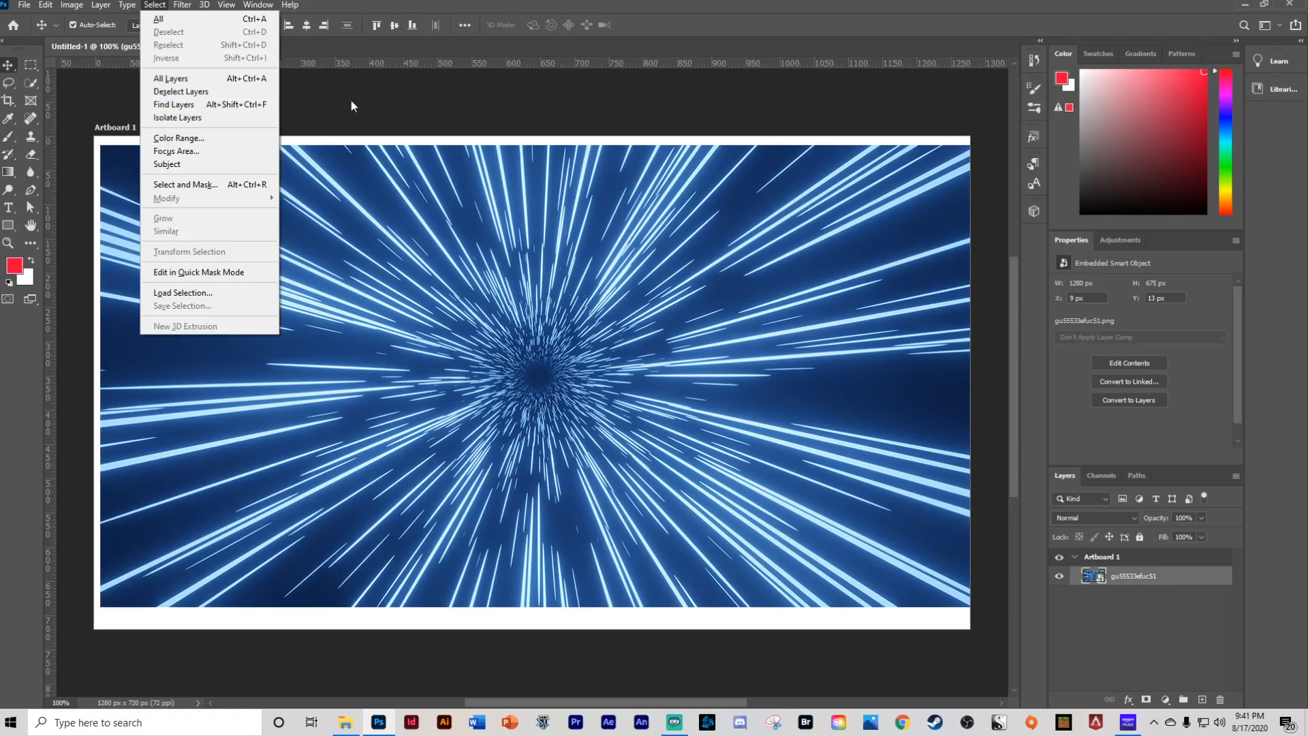
left_click(298, 73)
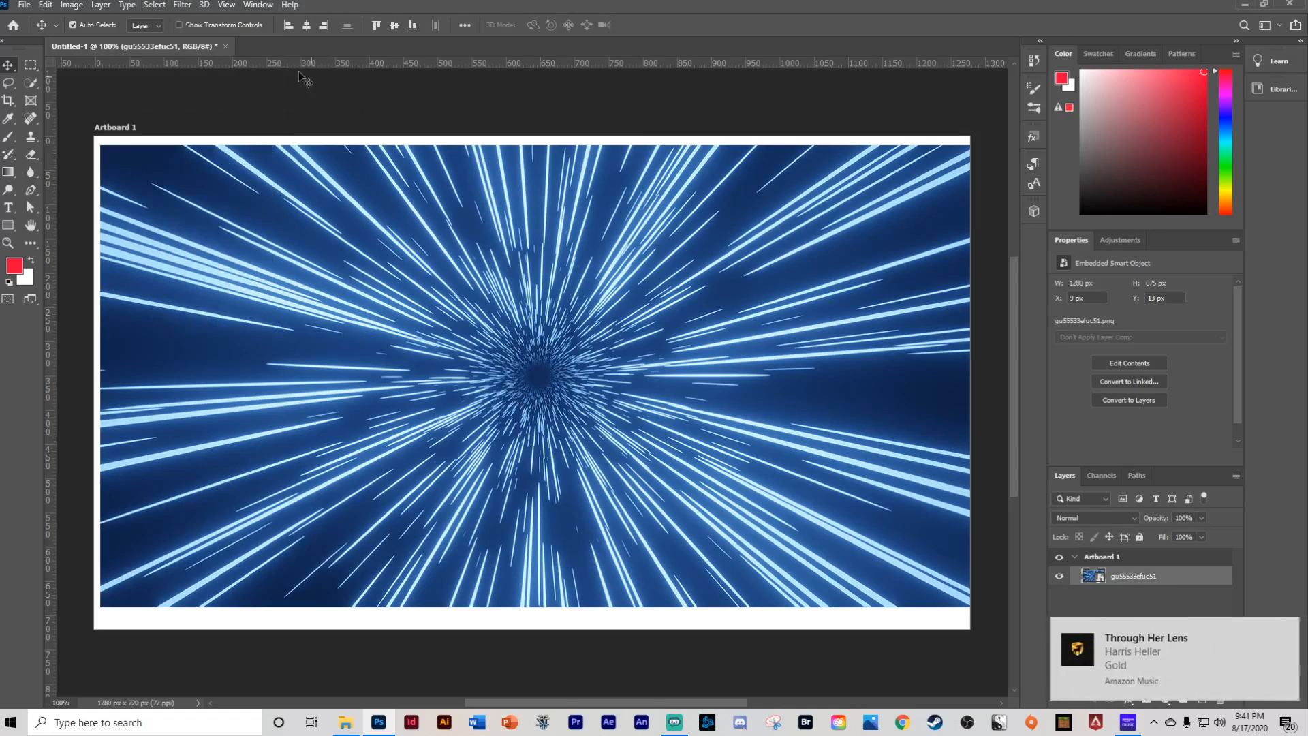
left_click(184, 5)
mouse_move(197, 199)
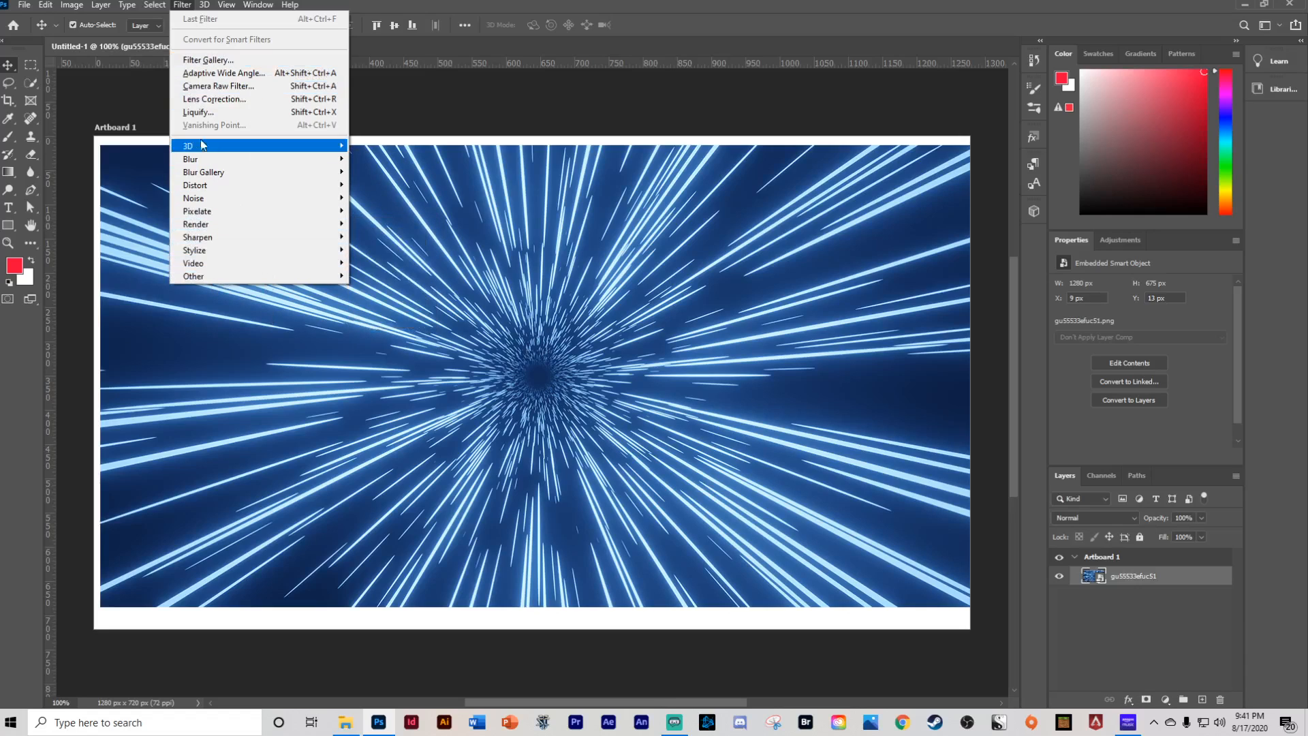
mouse_move(204, 5)
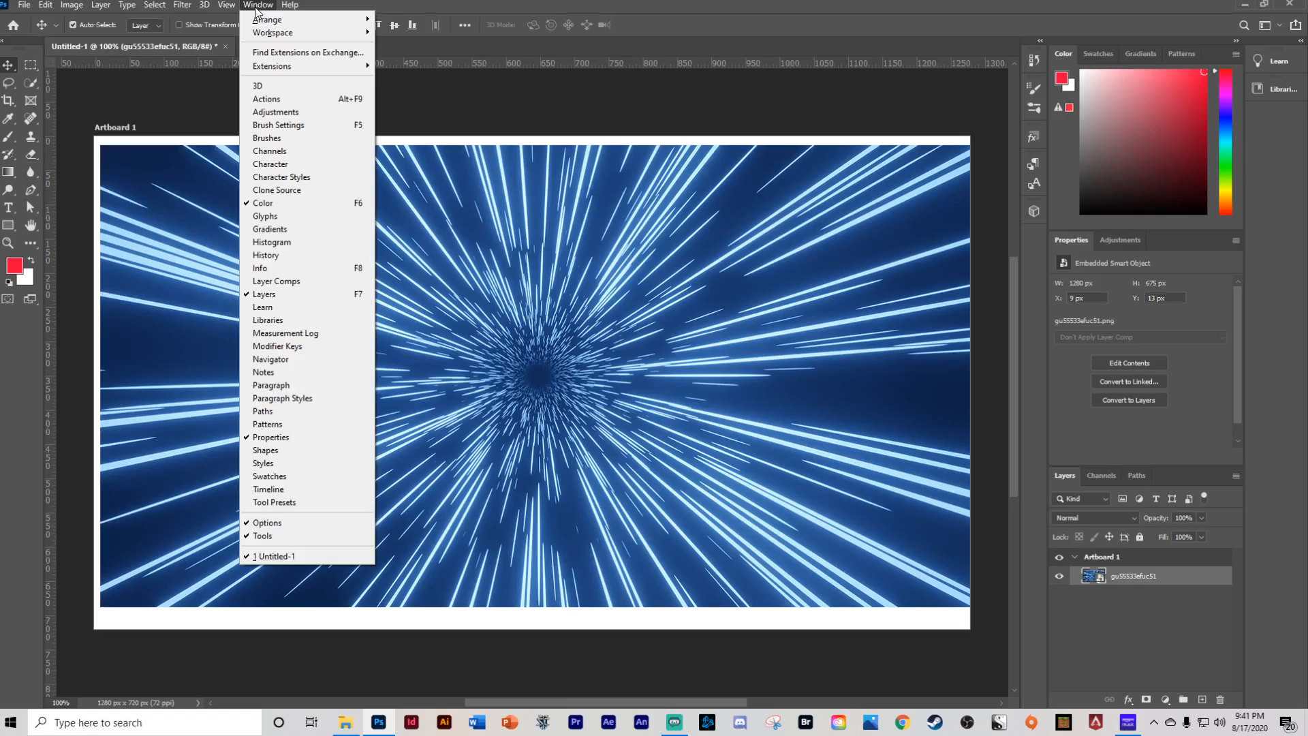
left_click(463, 80)
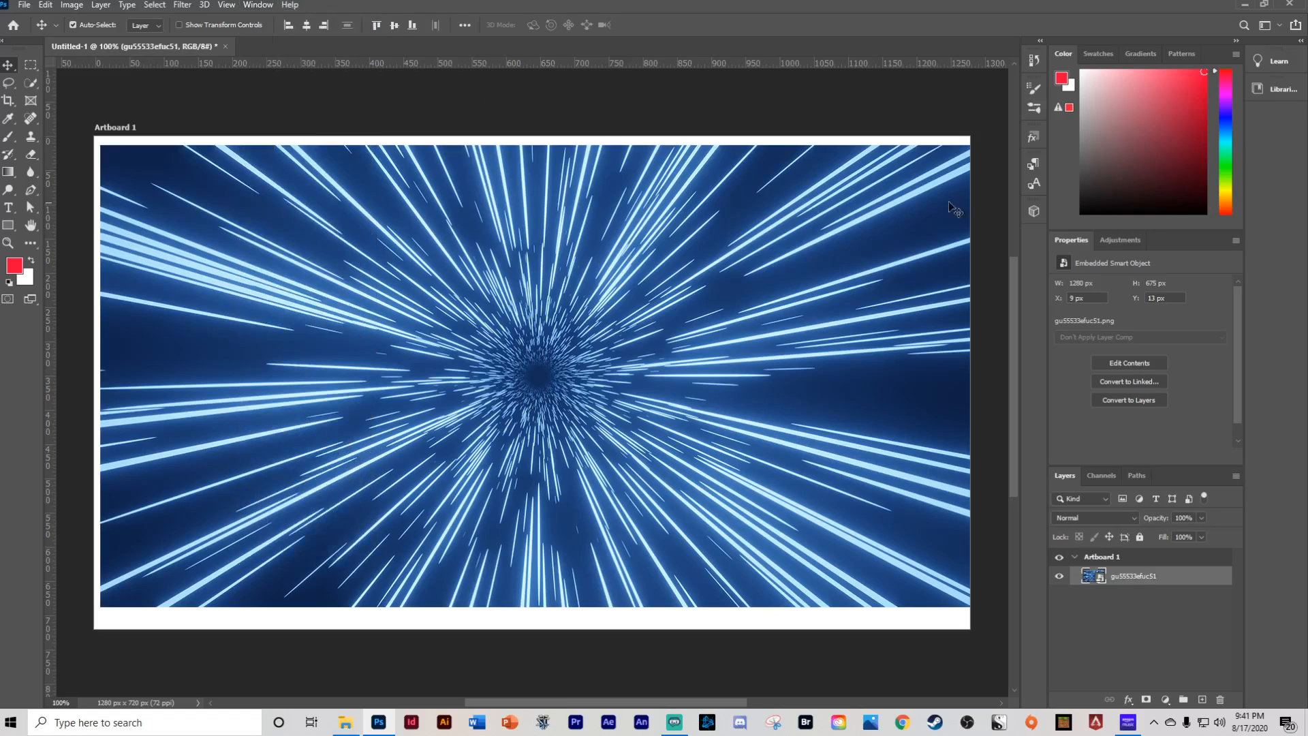
- Collapse the toolbar to one column and open, then close, the Paragraph Styles panel
left_click(7, 43)
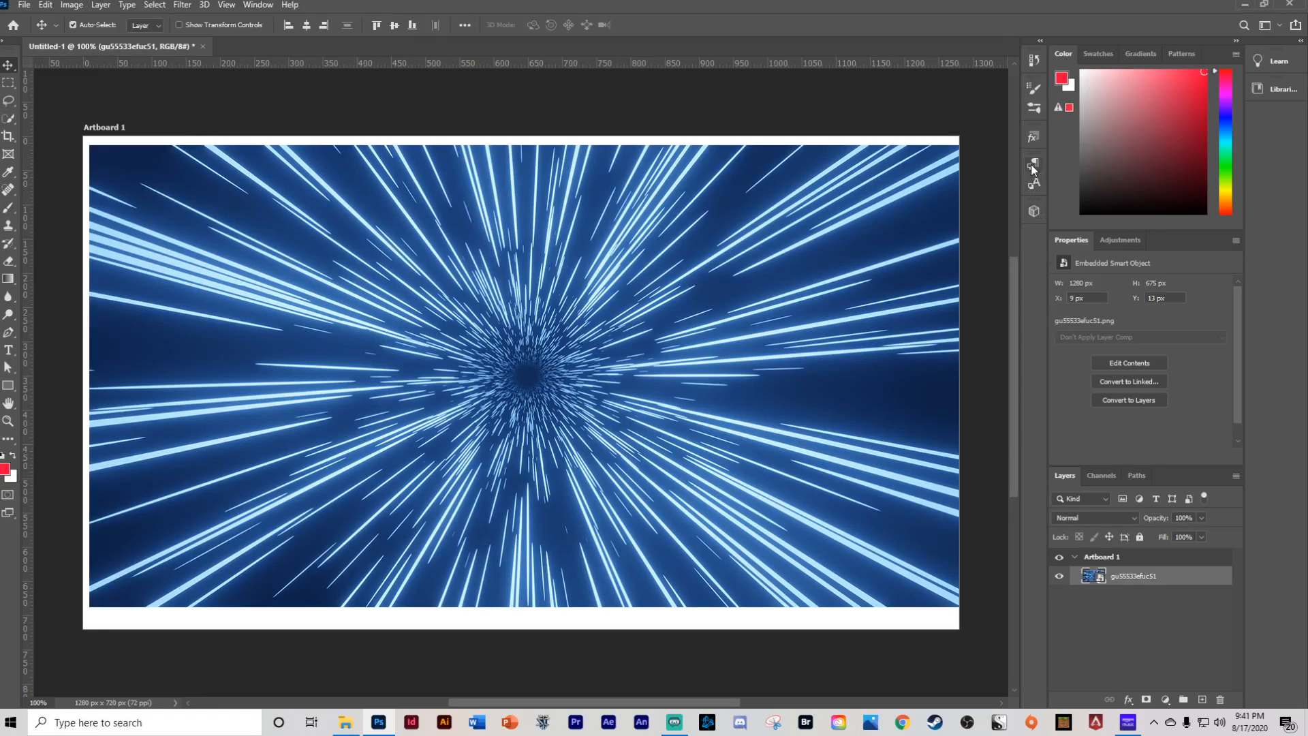
left_click(257, 5)
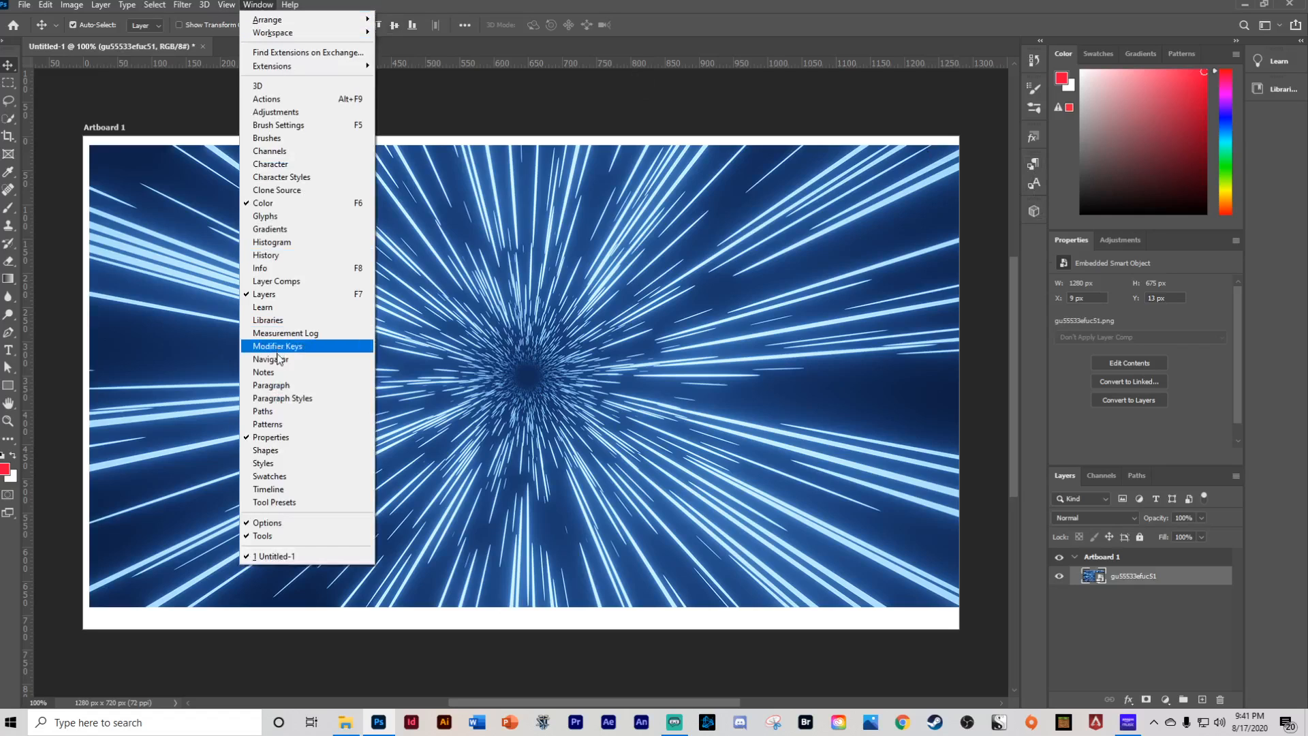
left_click(280, 398)
left_click(996, 158)
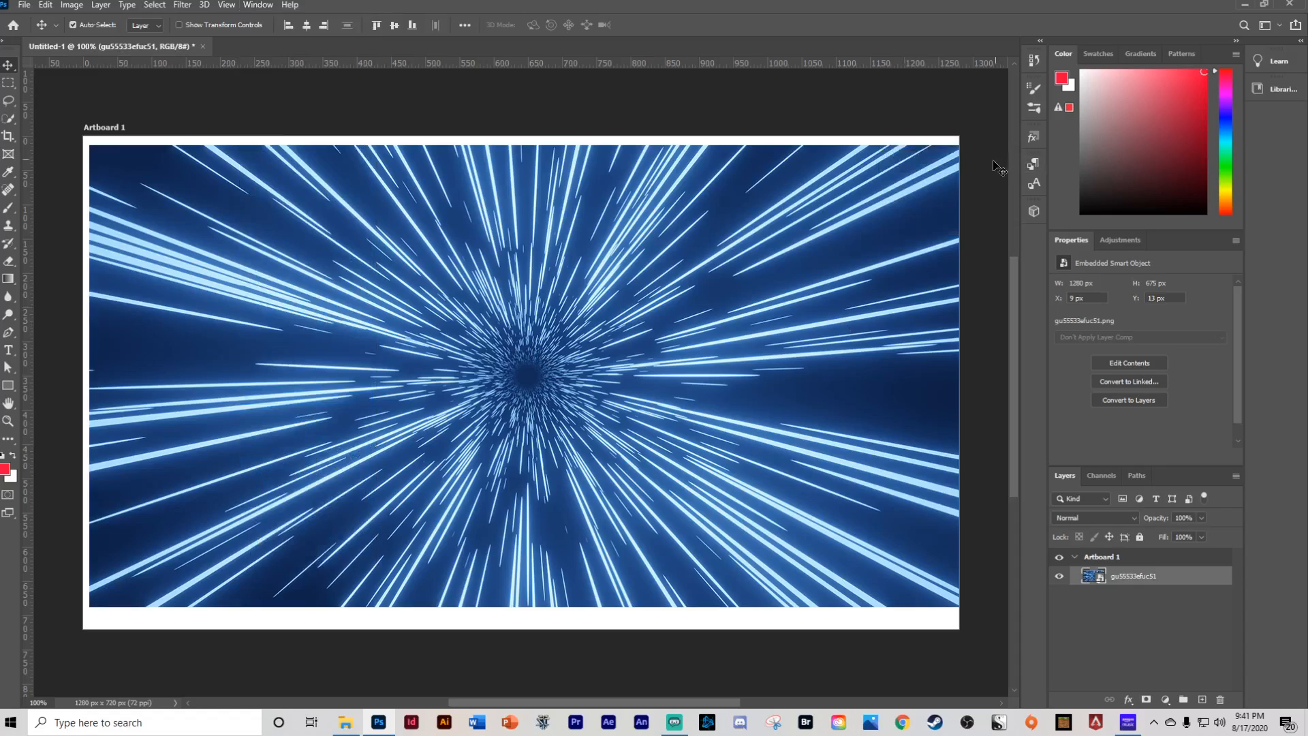
left_click(252, 6)
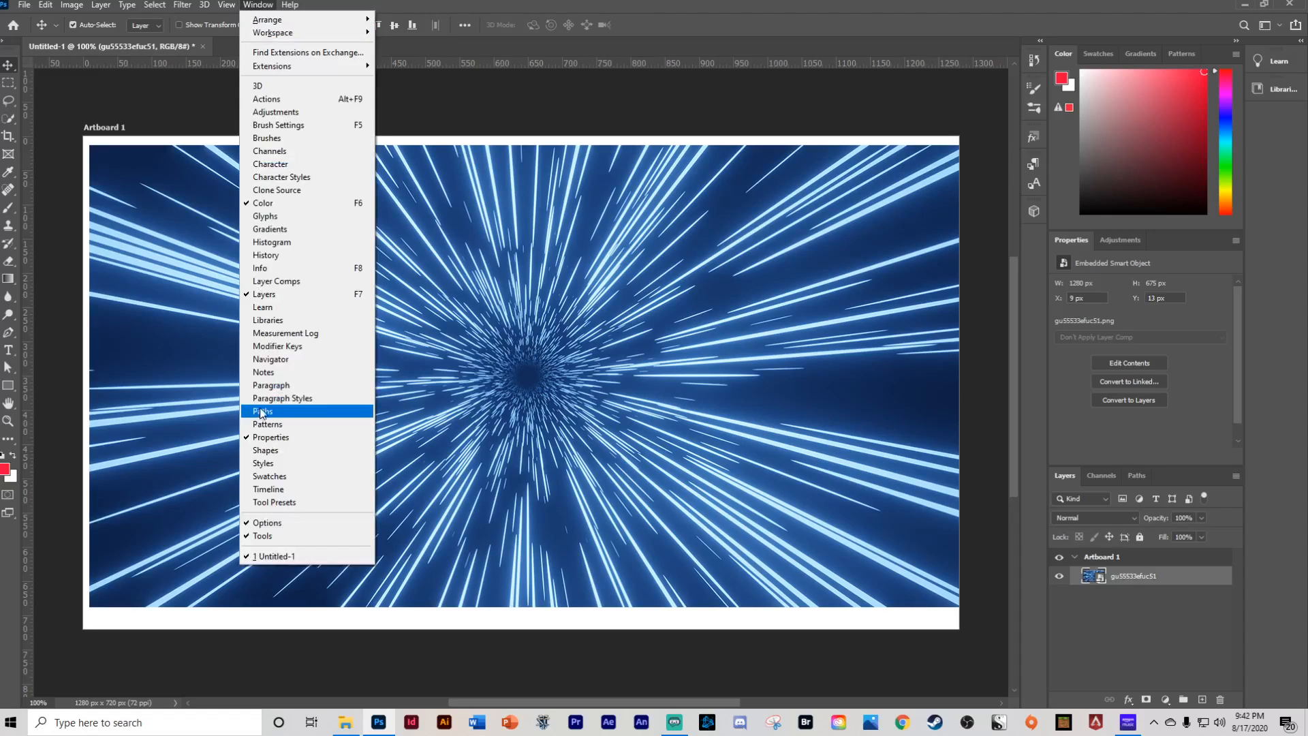
left_click(279, 397)
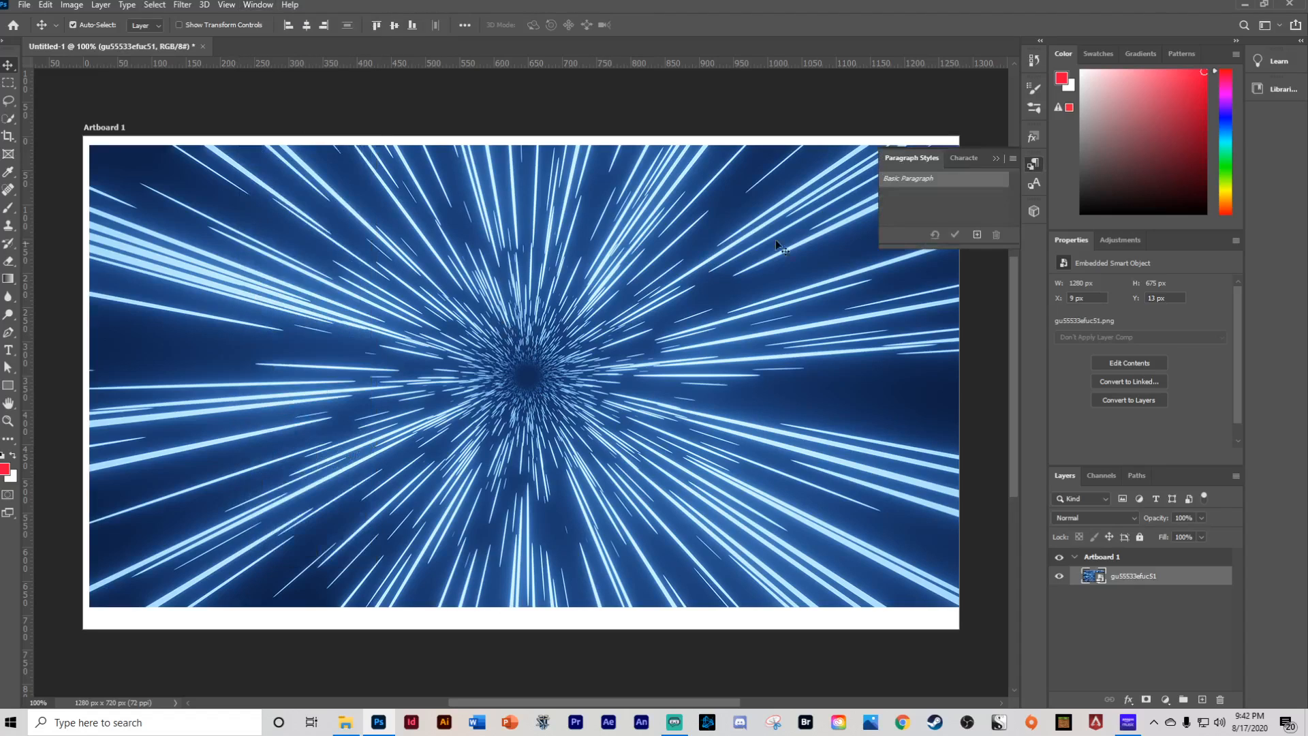
left_click(996, 158)
- Restore the toolbar to its two-column layout
left_click(258, 5)
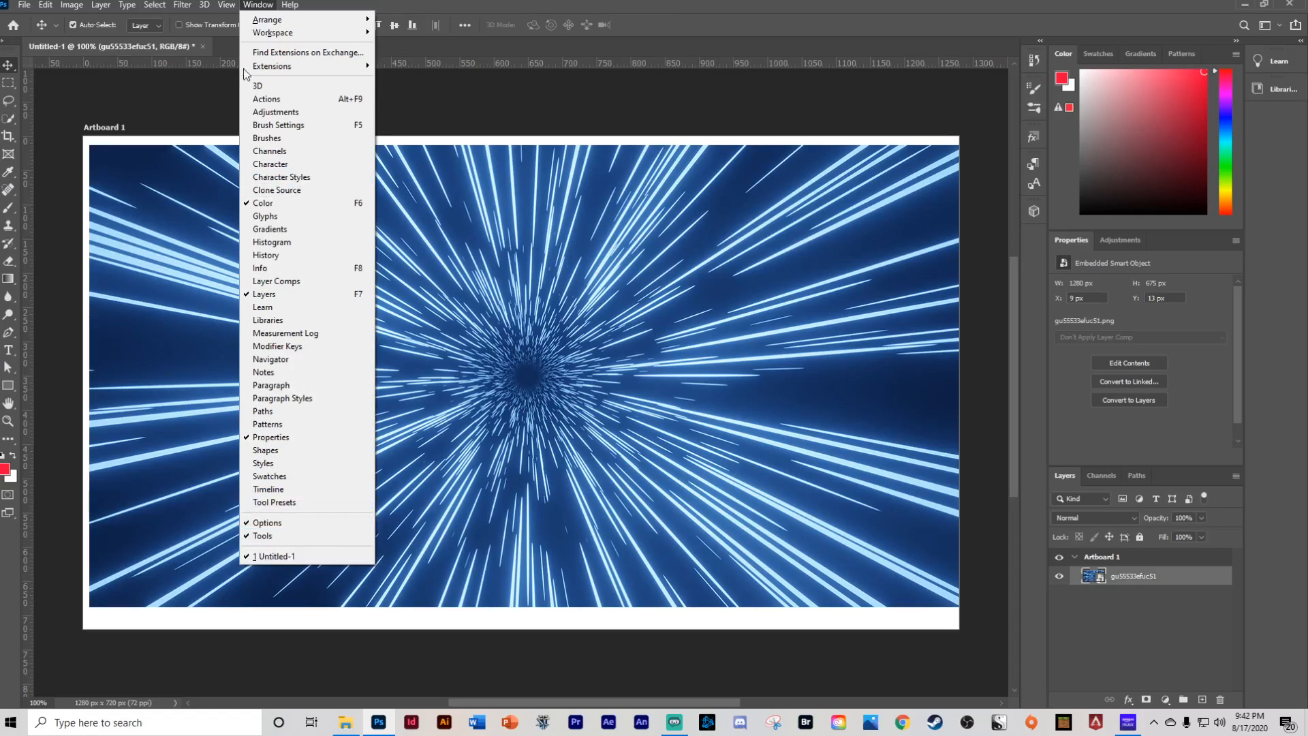
left_click(127, 105)
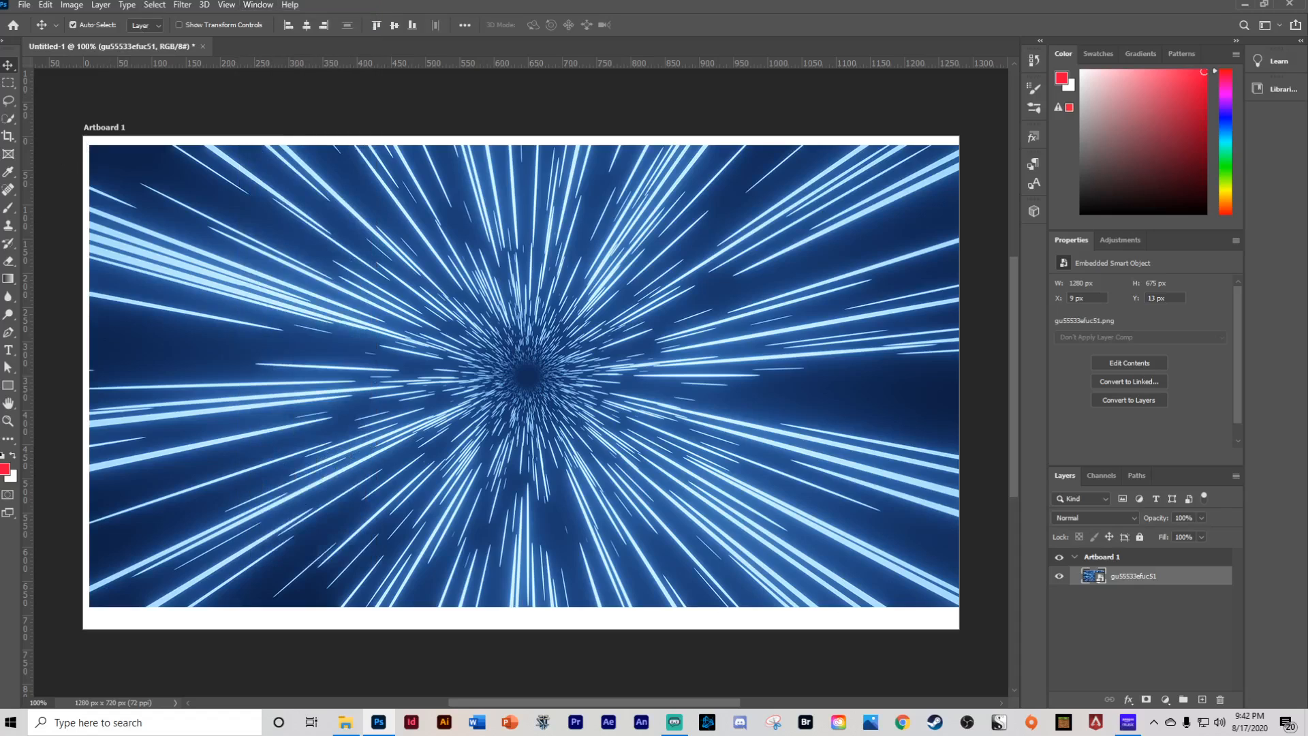
key("alt+Tab")
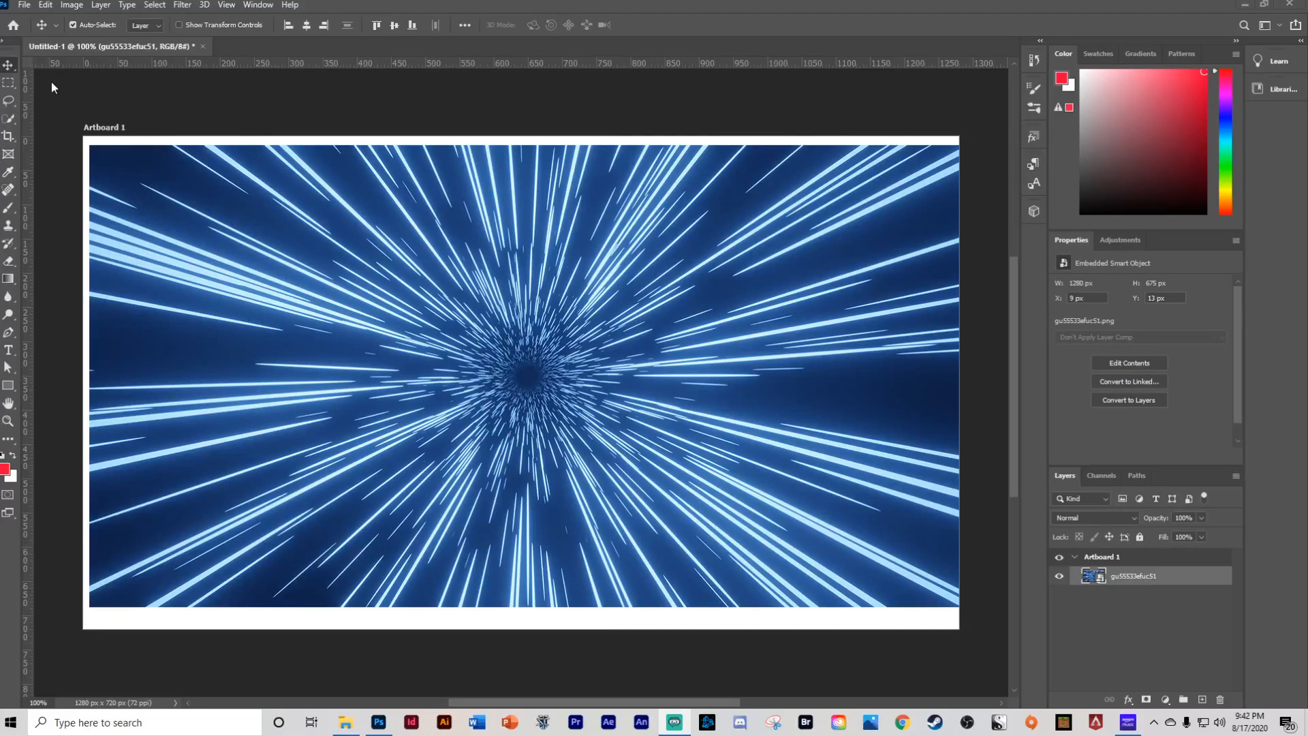
left_click(9, 51)
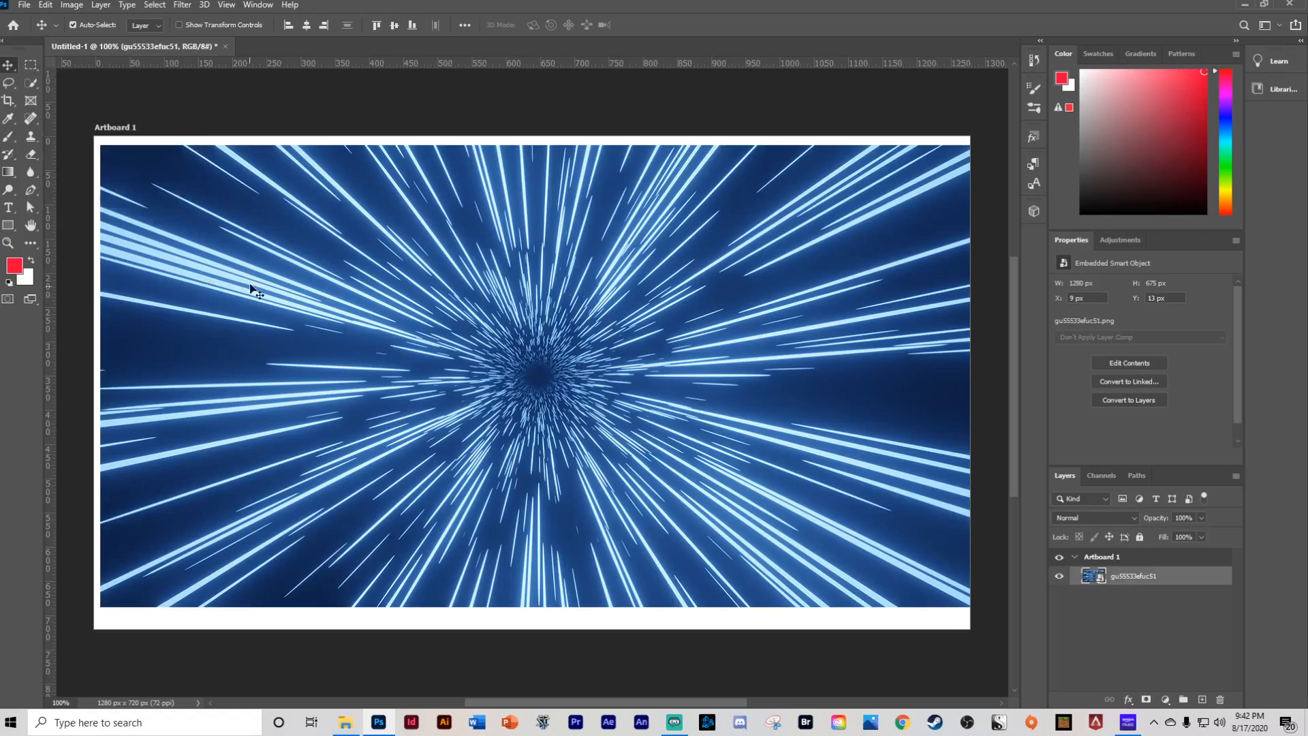
- Reposition the image on the artboard to about 20 px from the left and 10 px from the top
mouse_move(336, 273)
left_mouse_down()
mouse_move(290, 281)
mouse_move(480, 295)
mouse_move(295, 192)
mouse_move(467, 194)
mouse_move(161, 315)
mouse_move(304, 251)
mouse_move(221, 321)
mouse_move(449, 409)
mouse_move(377, 279)
mouse_move(467, 320)
mouse_move(346, 280)
left_mouse_up()
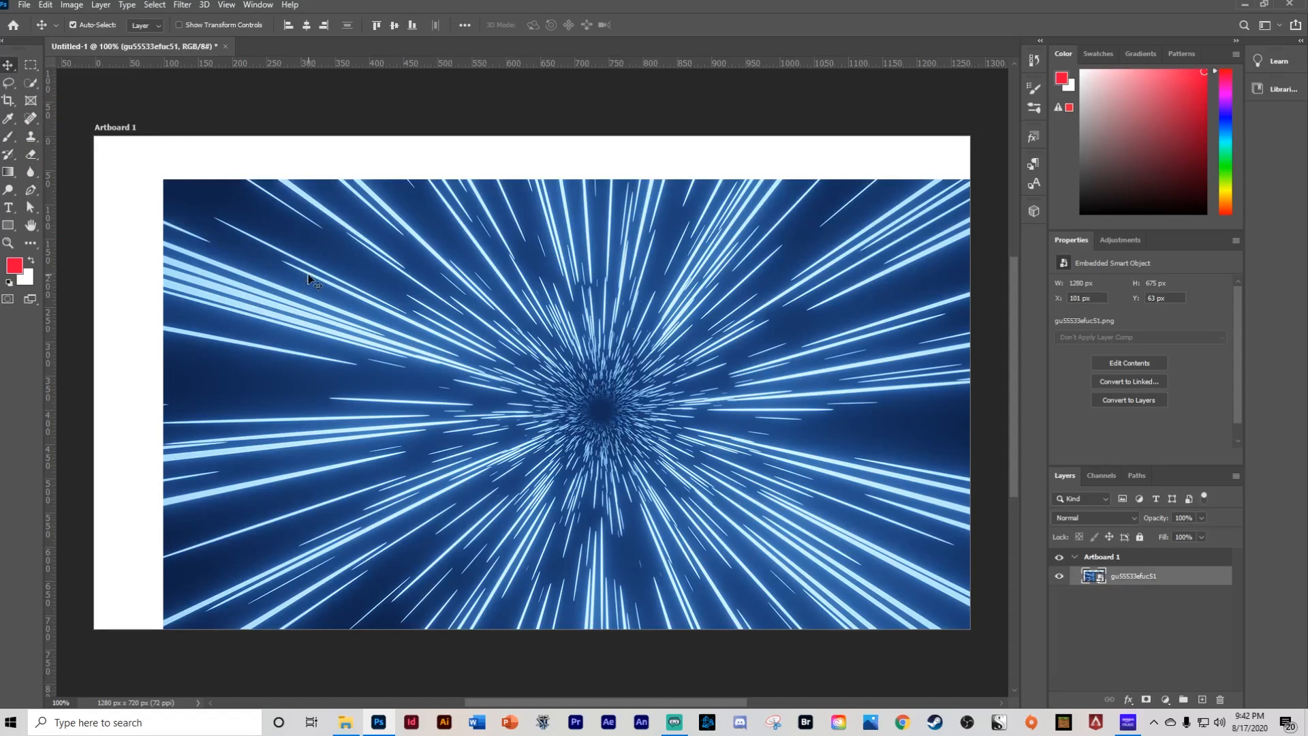
left_click_drag(374, 261, 318, 225)
- Draw a freehand lasso selection around the centre of the starburst image
left_click(8, 83)
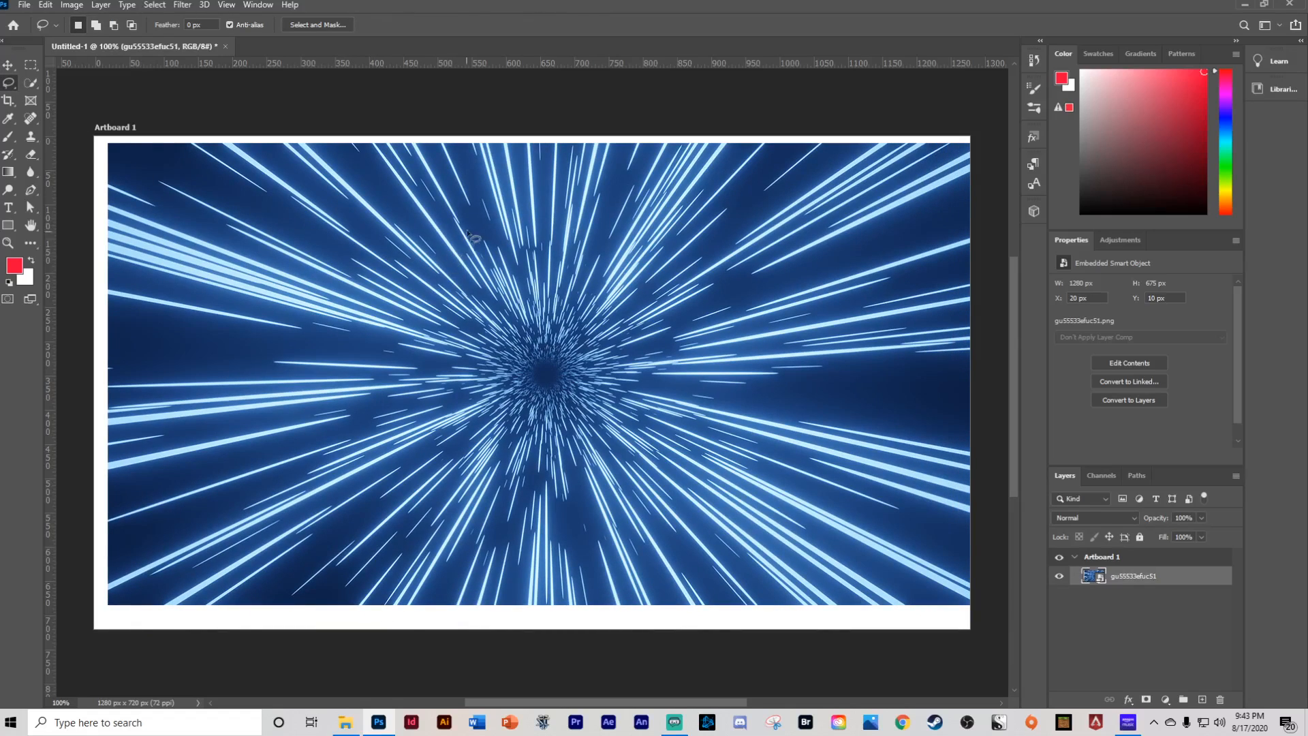
mouse_move(468, 233)
left_mouse_down()
mouse_move(342, 256)
mouse_move(473, 475)
mouse_move(737, 533)
mouse_move(664, 277)
mouse_move(443, 218)
left_mouse_up()
key("Delete")
left_click(643, 267)
mouse_move(435, 200)
left_mouse_down()
mouse_move(418, 205)
mouse_move(681, 470)
mouse_move(633, 327)
mouse_move(253, 210)
left_mouse_up()
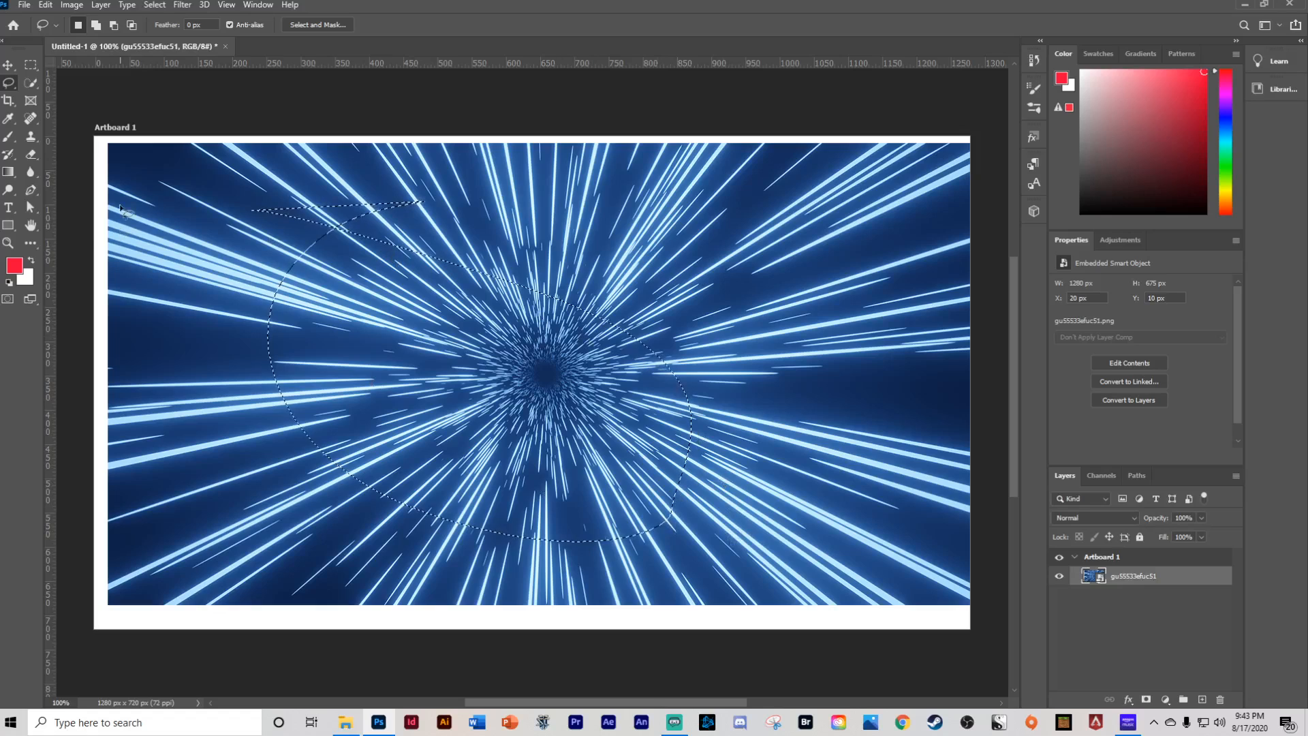
left_click(29, 83)
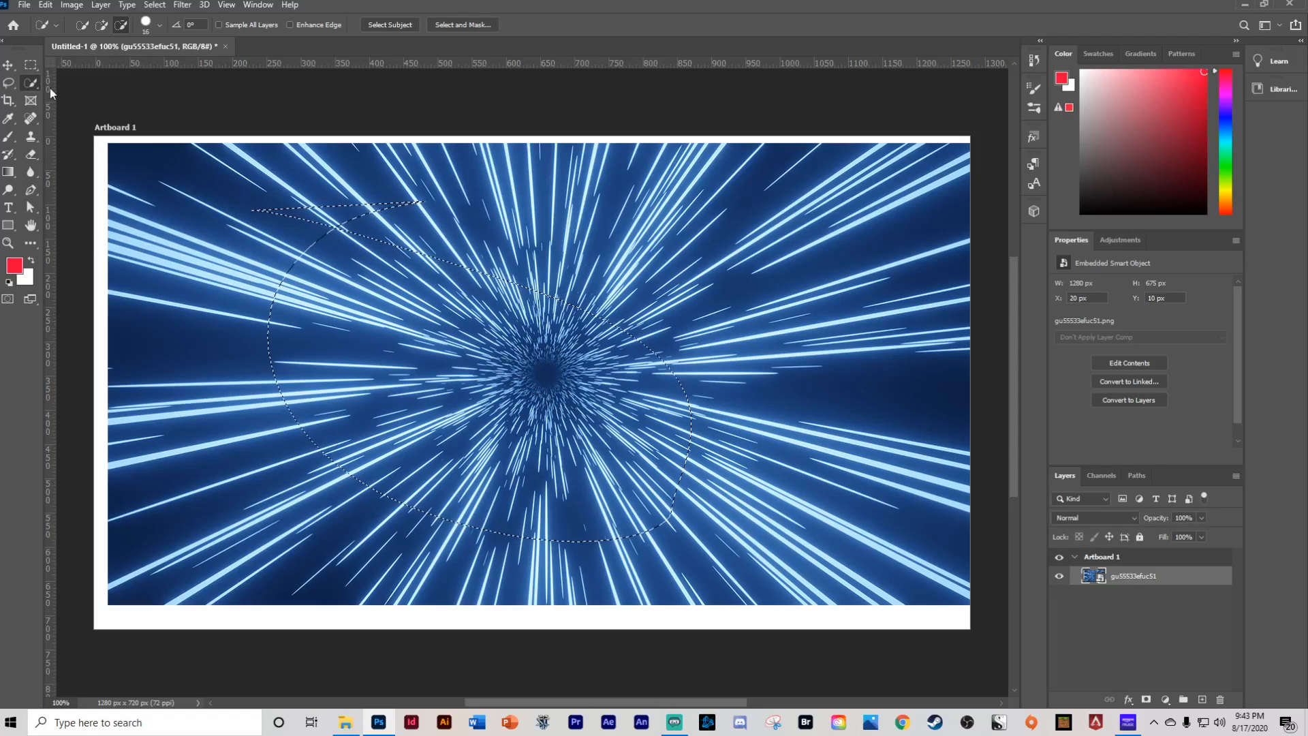
left_click(9, 67)
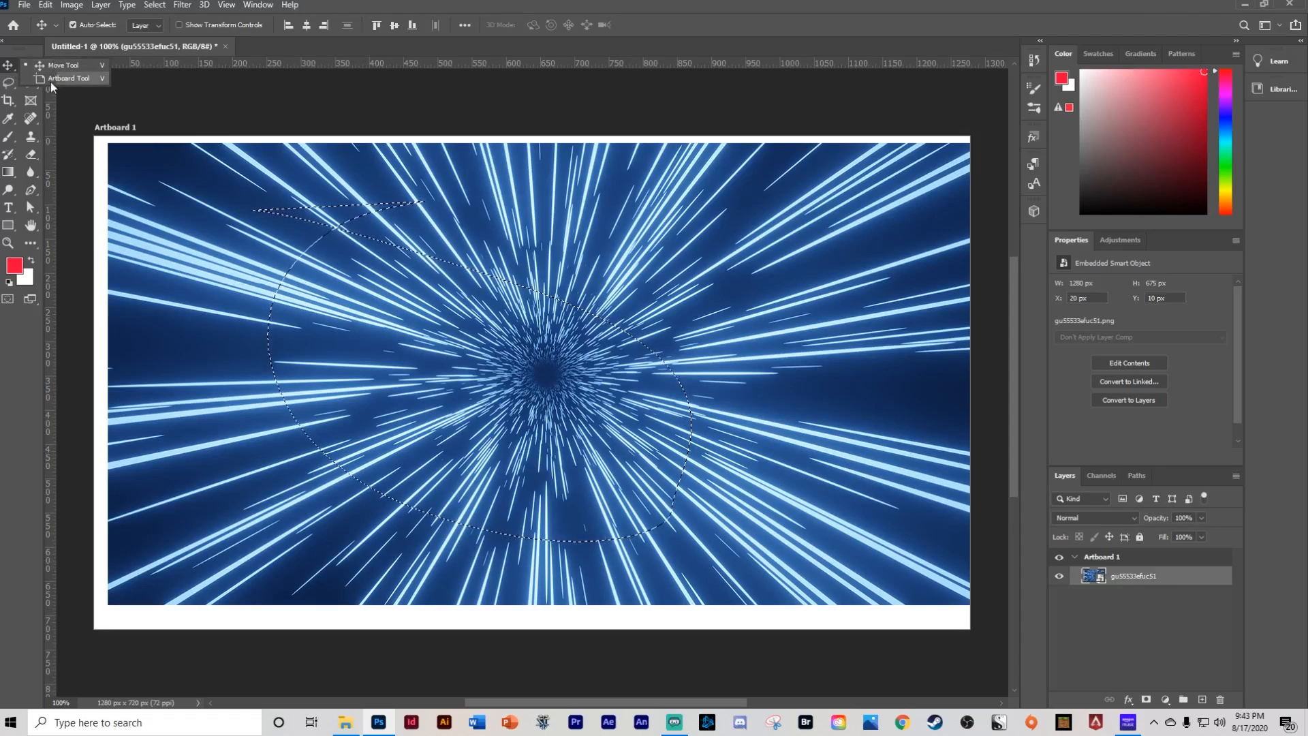
left_click(15, 71)
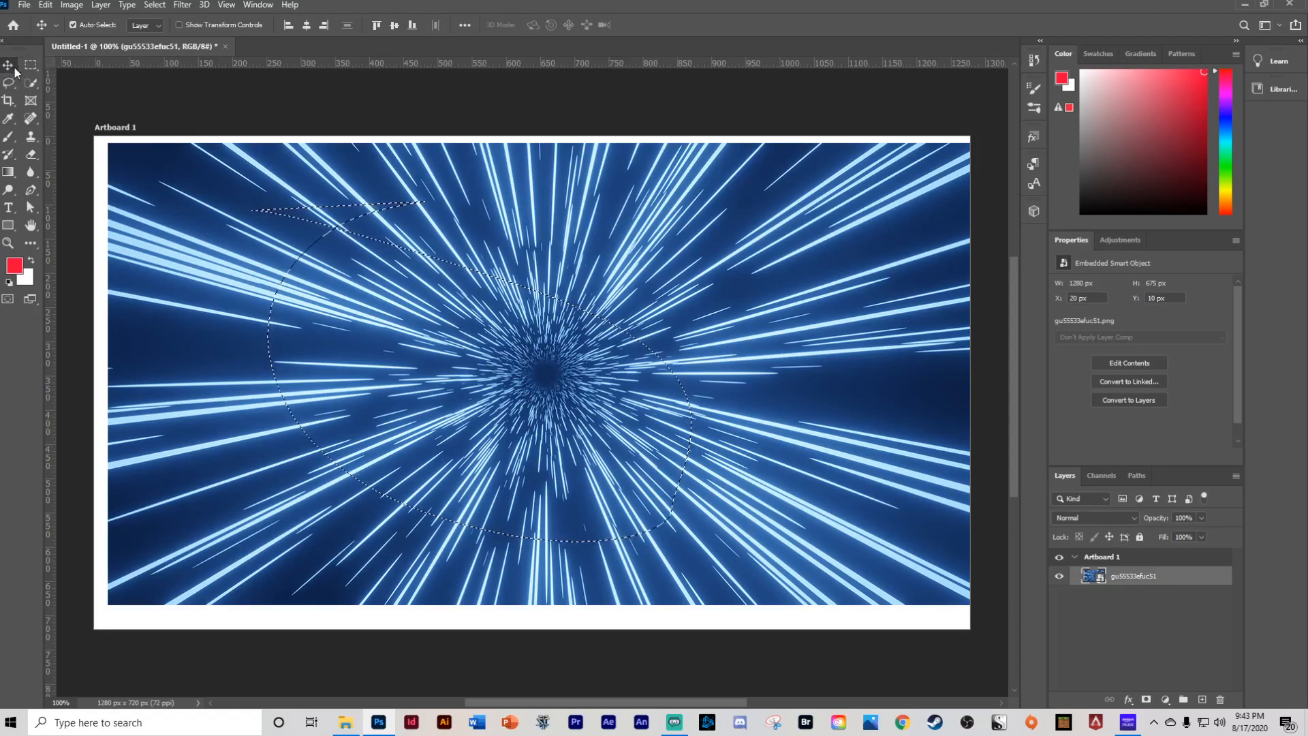
left_click(30, 64)
left_click(40, 66)
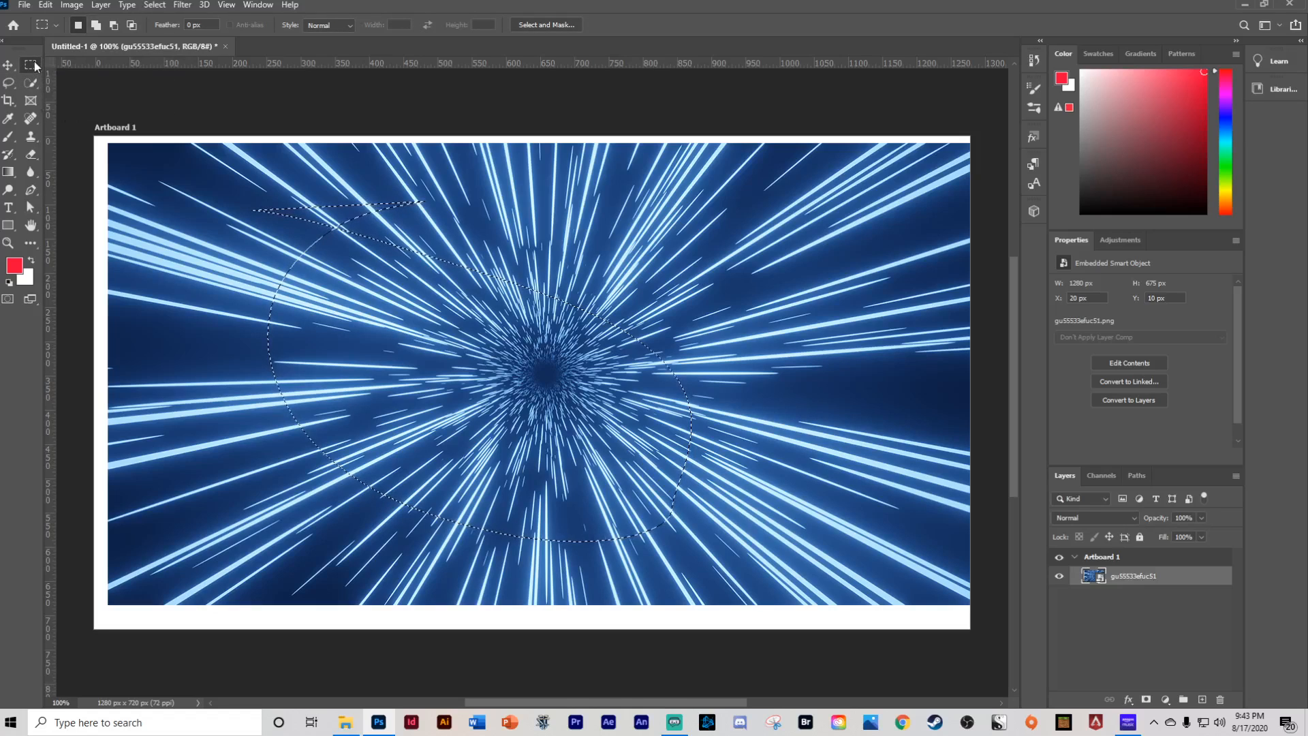
- Extend the selection with a short Quick Selection stroke across the left side of the starburst
left_click(33, 83)
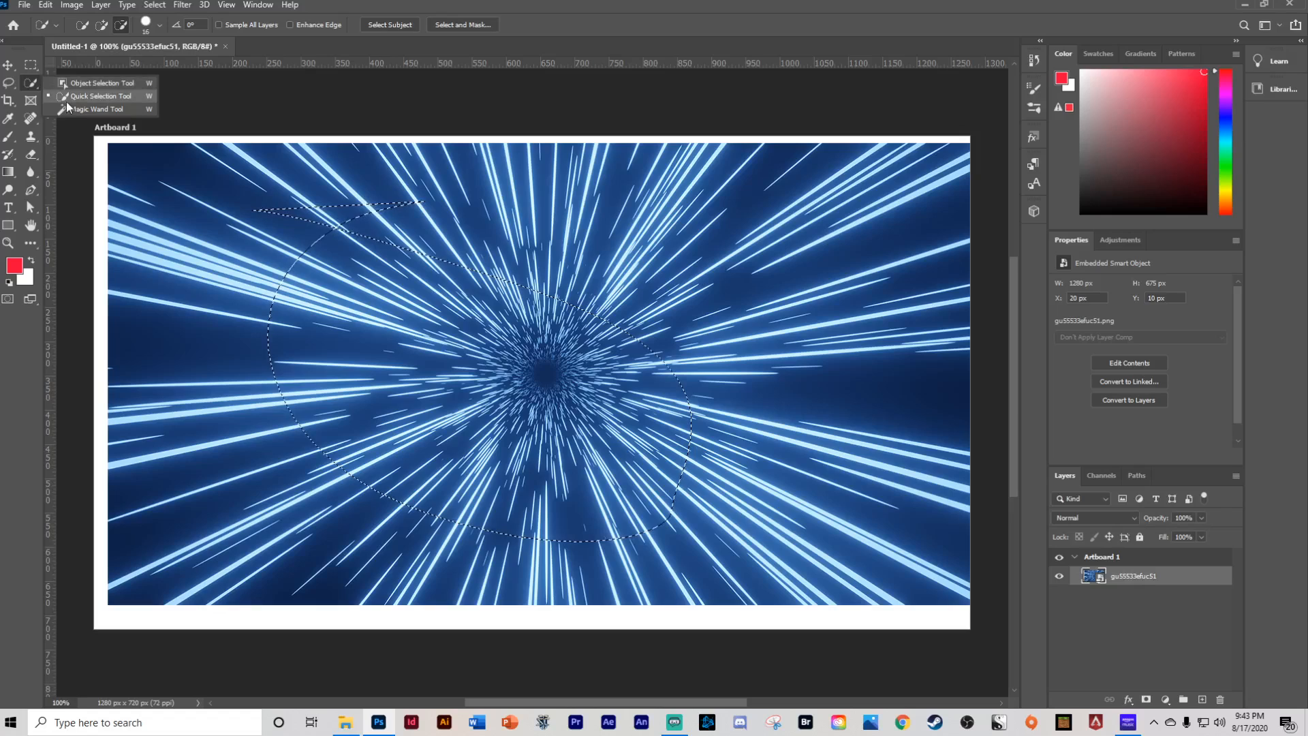
left_click(31, 85)
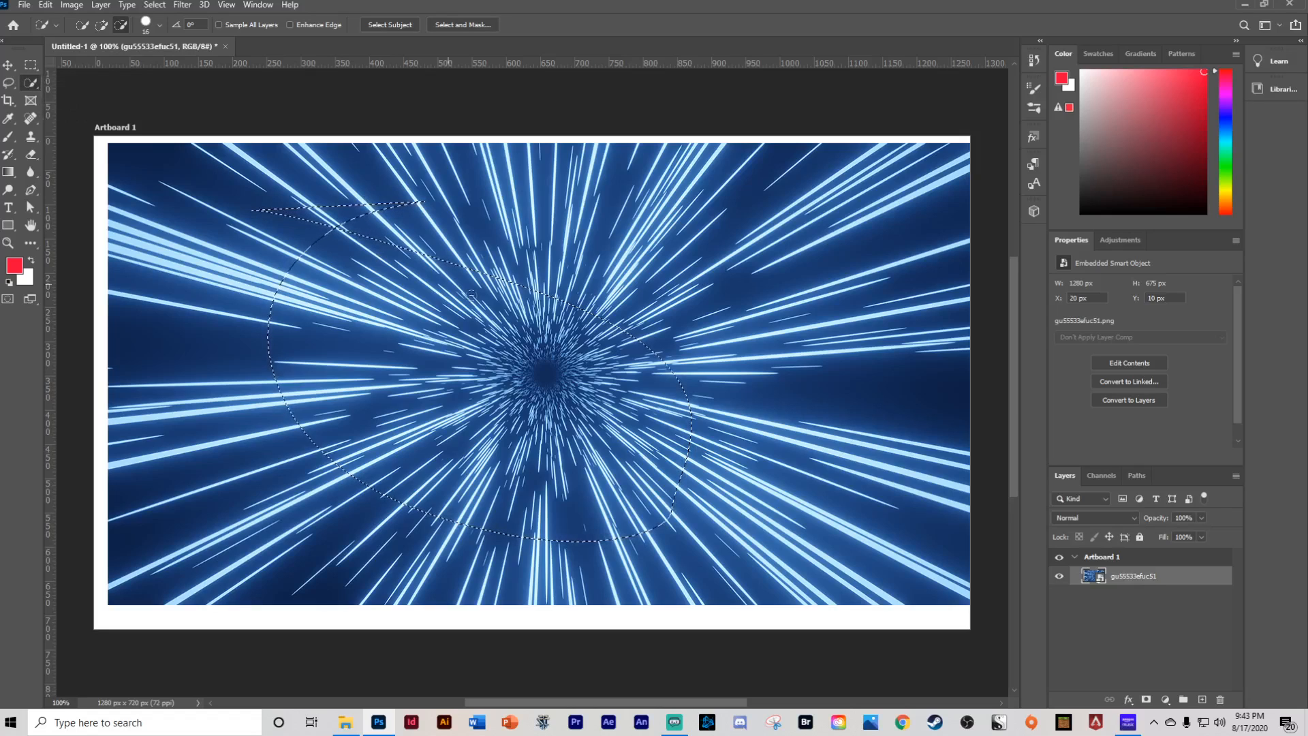
mouse_move(372, 352)
left_mouse_down()
mouse_move(545, 356)
mouse_move(520, 328)
mouse_move(414, 418)
mouse_move(449, 316)
left_mouse_up()
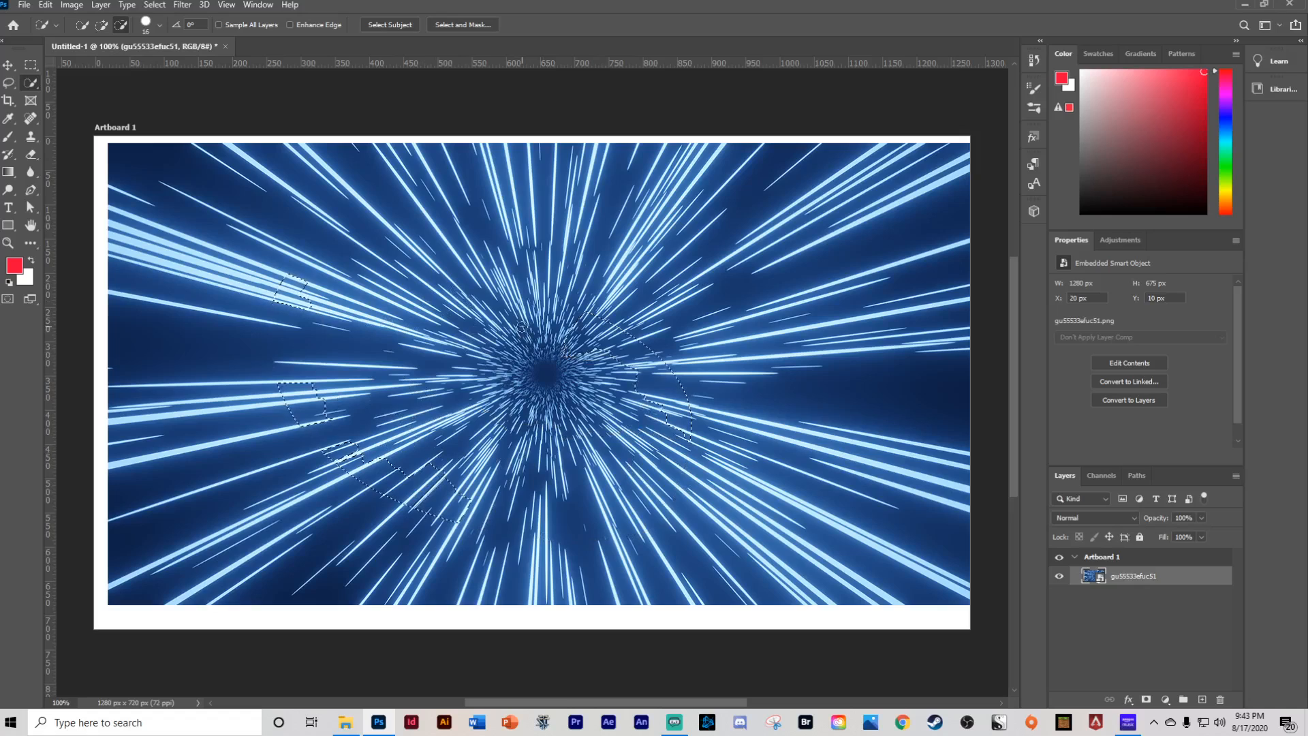
- Draw a frame about 477 x 312 px over the upper middle of the starburst image
left_click(8, 102)
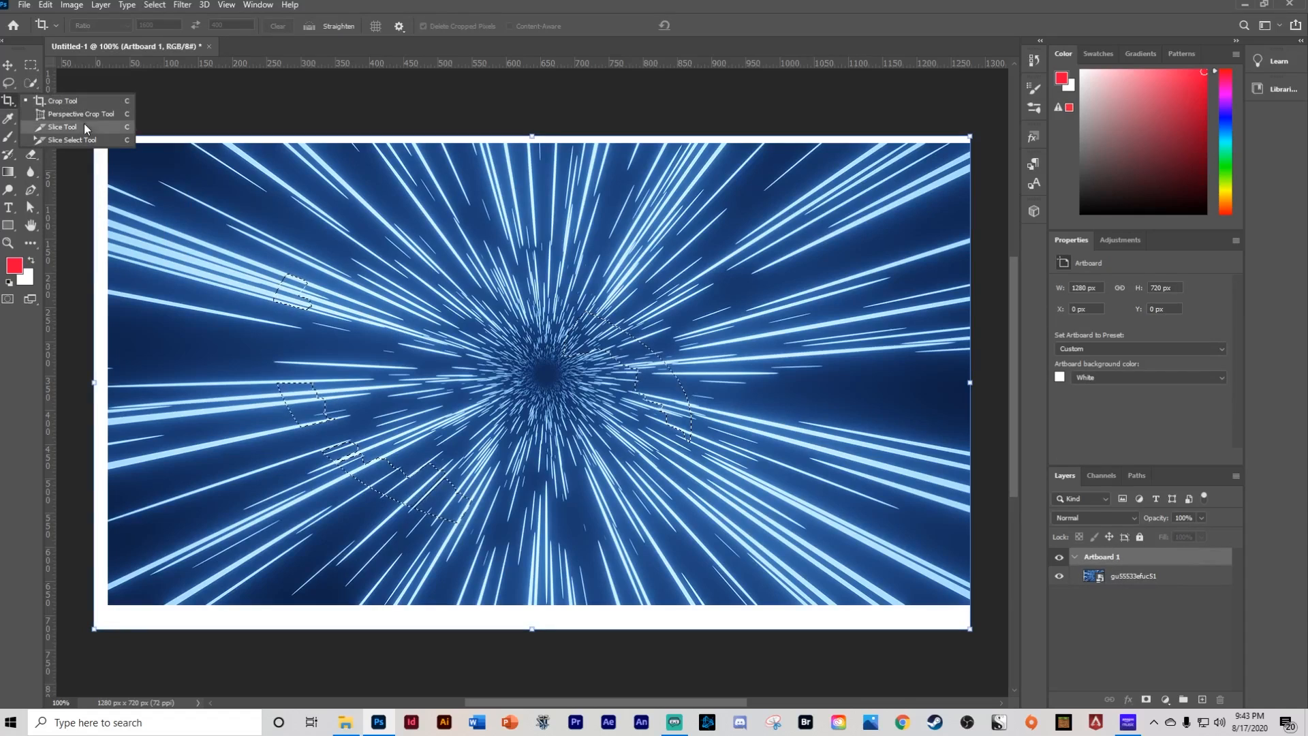
left_click(4, 101)
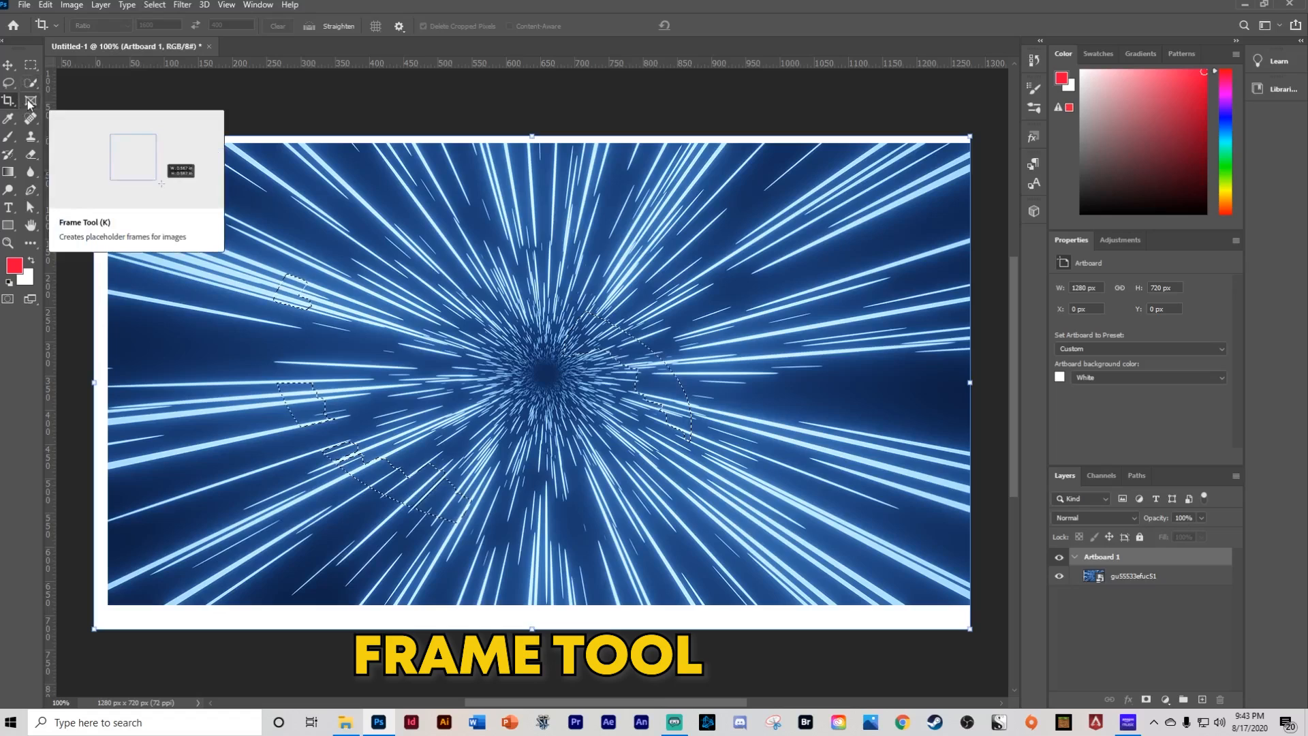
left_click(30, 101)
mouse_move(307, 183)
left_mouse_down()
mouse_move(419, 201)
mouse_move(633, 398)
left_mouse_up()
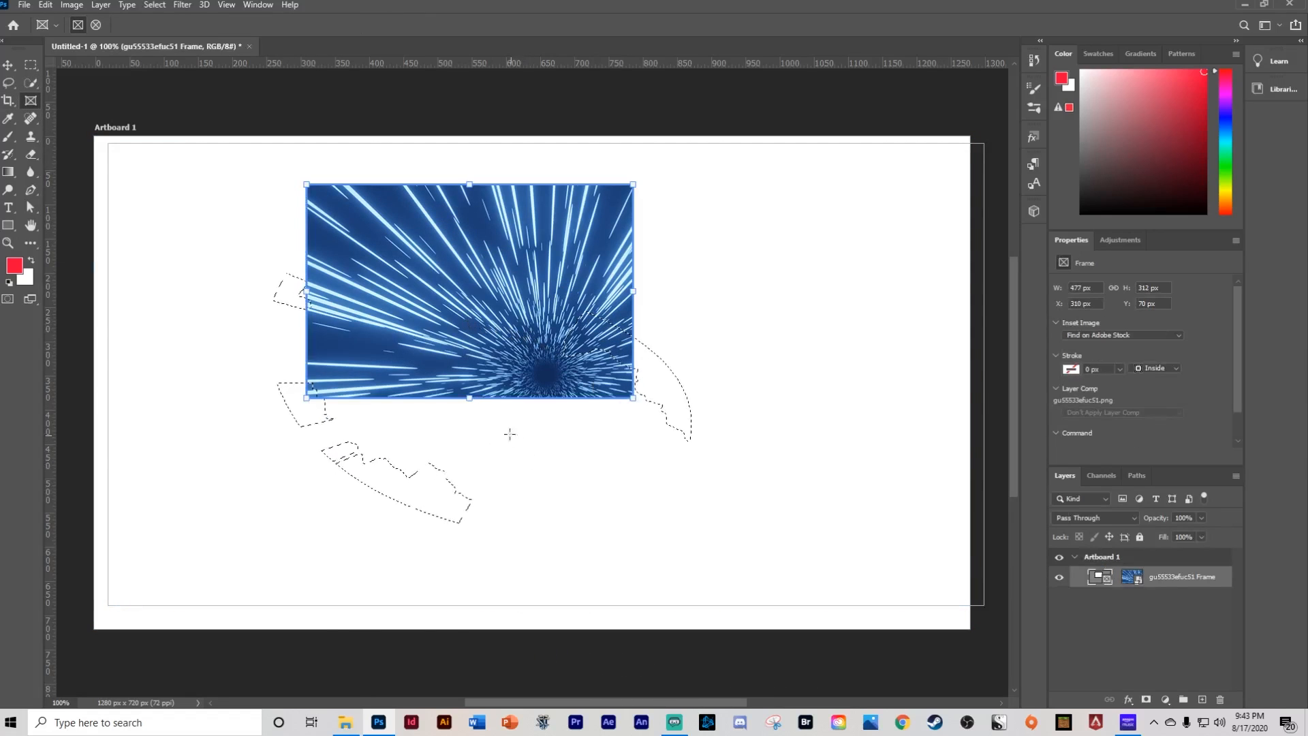
- Try to delete the framed image's contents, dismiss the alert, and undo the frame
left_click(358, 273)
key("Delete")
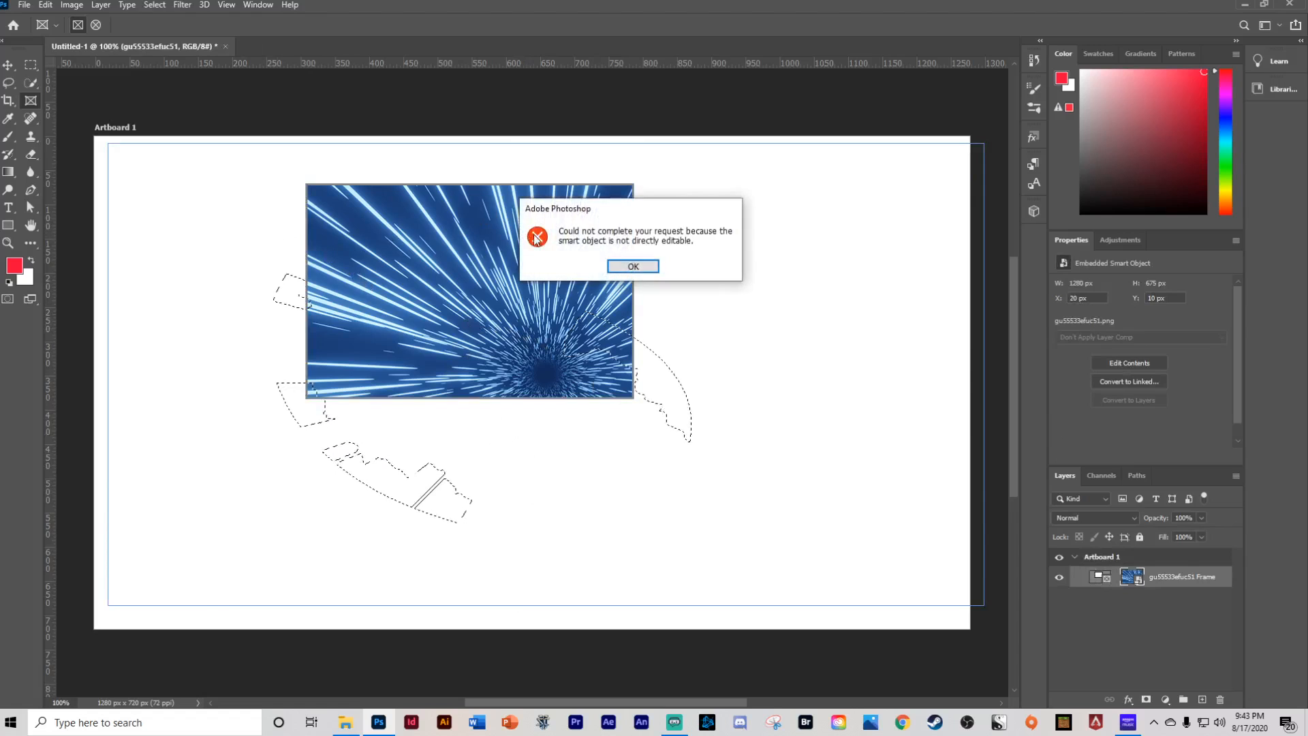
key("Return")
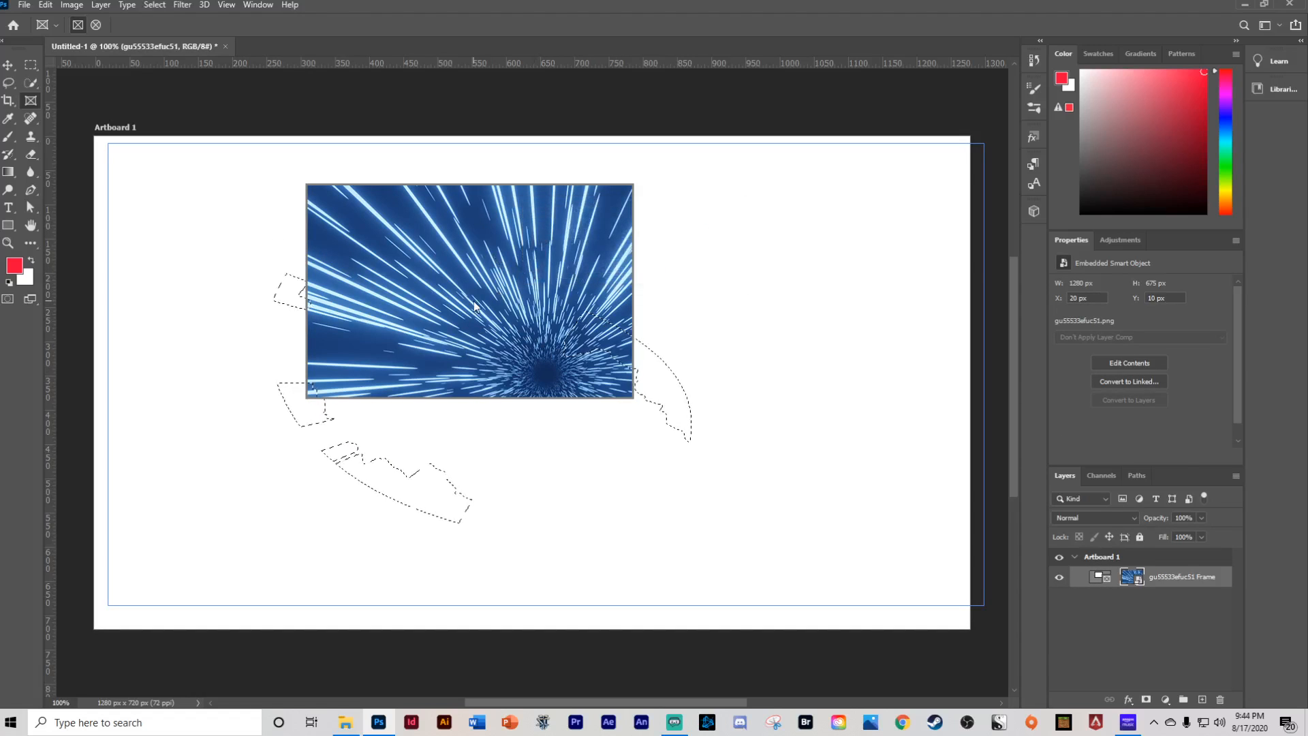
key("ctrl+z")
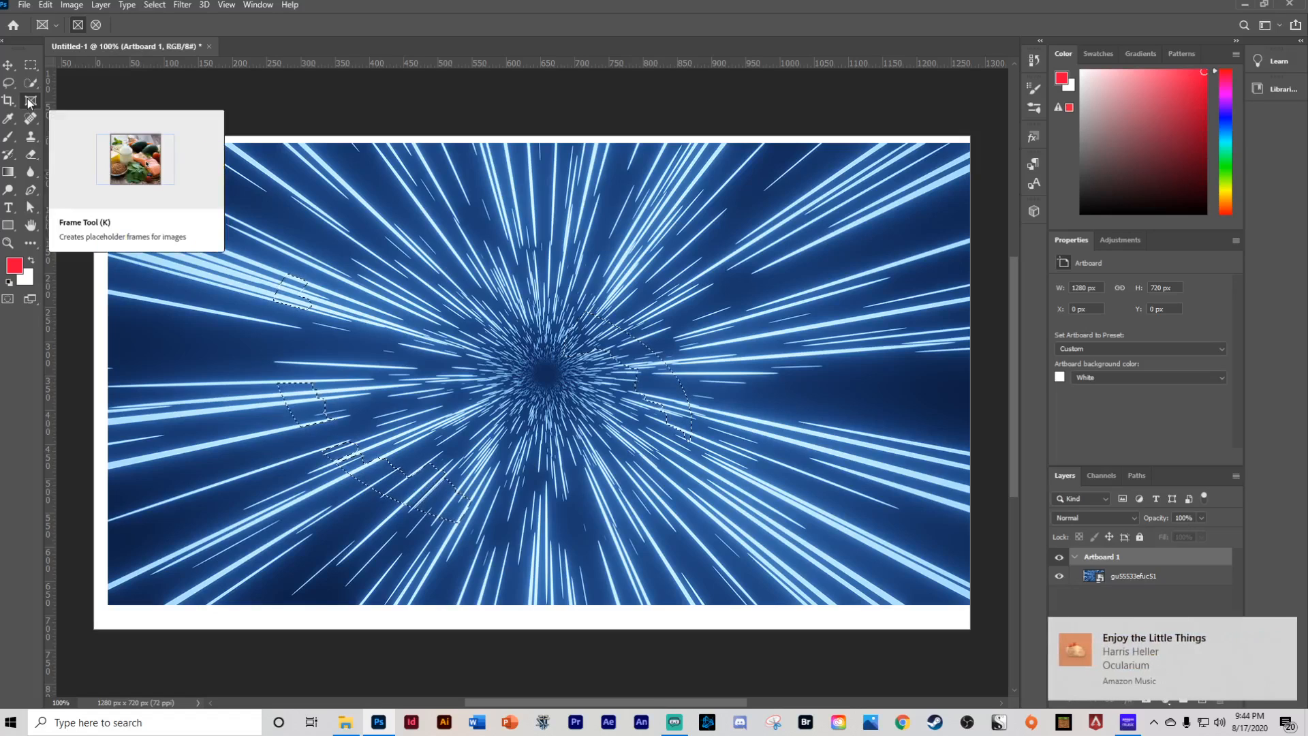
- Draw a frame about 506 x 322 px in the artboard's upper left and nudge the image inside it
left_click_drag(233, 206, 581, 427)
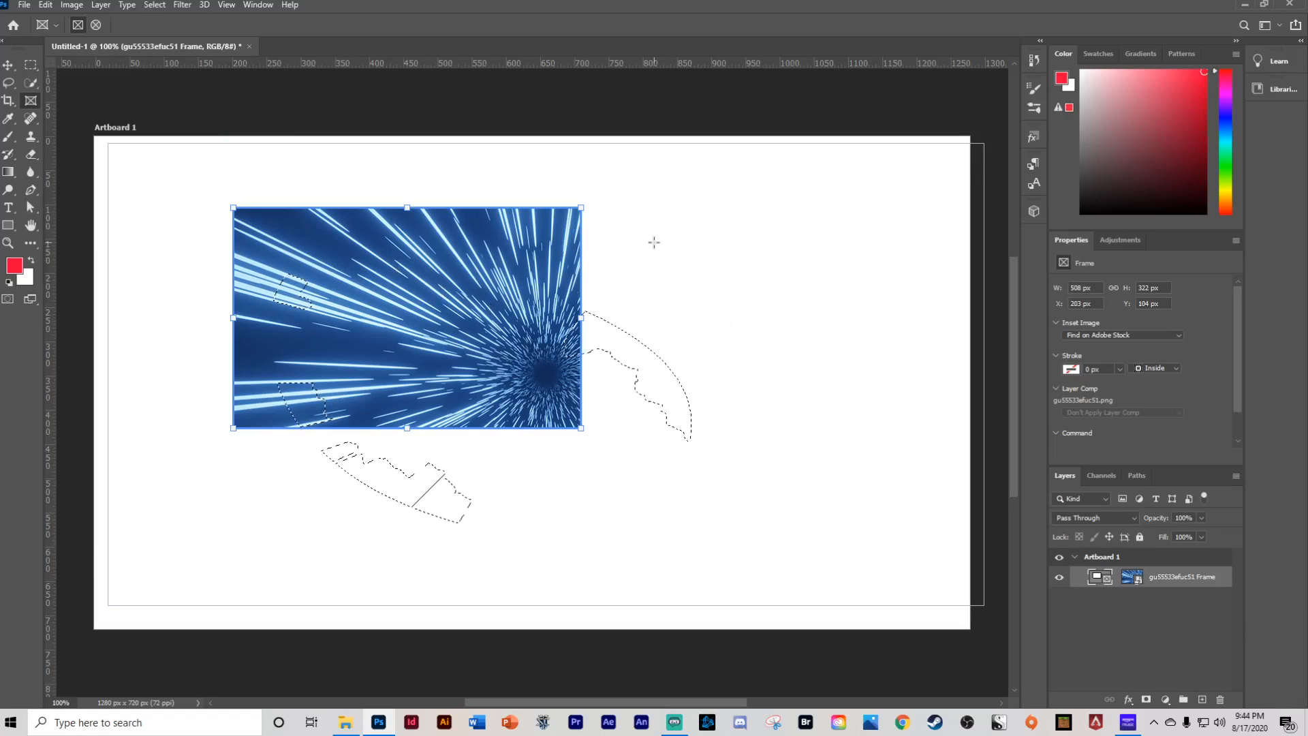
mouse_move(363, 267)
left_mouse_down()
mouse_move(293, 311)
mouse_move(380, 282)
mouse_move(345, 266)
mouse_move(355, 265)
left_mouse_up()
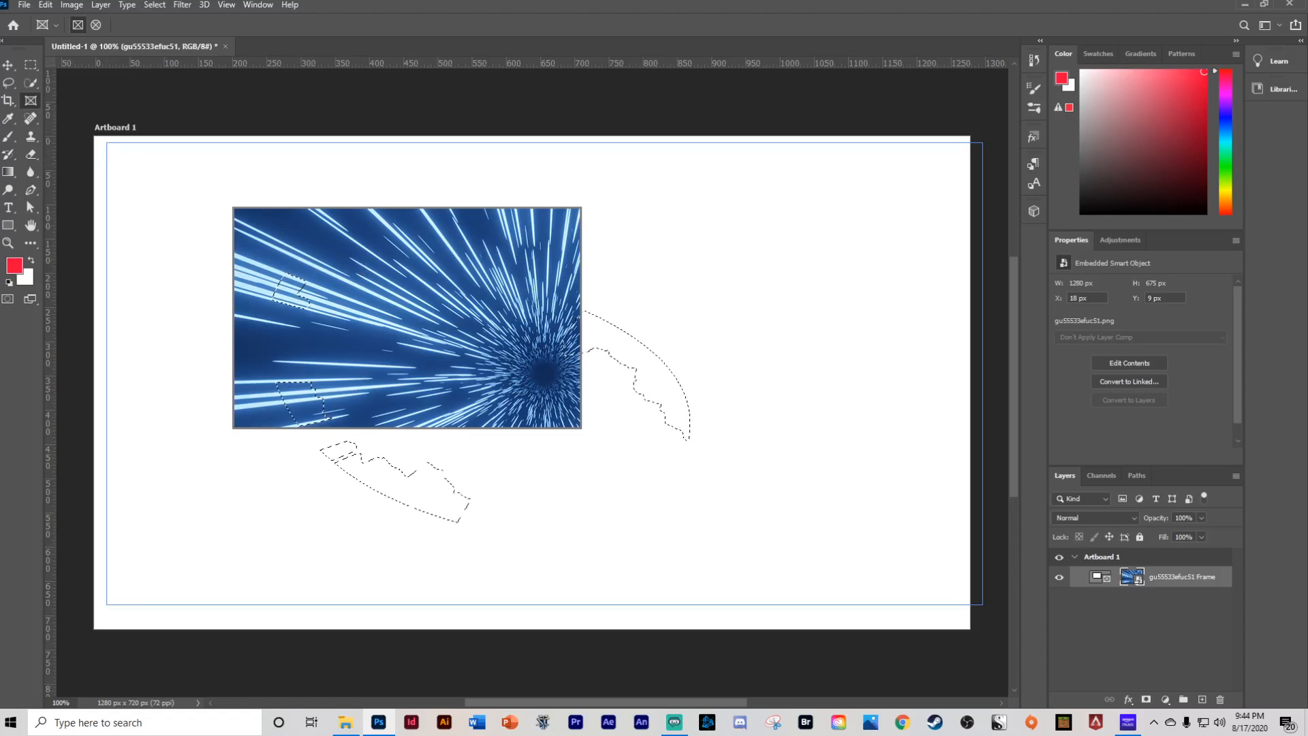
- Sample a blue foreground colour from the framed starburst image with the Eyedropper tool
left_click(8, 120)
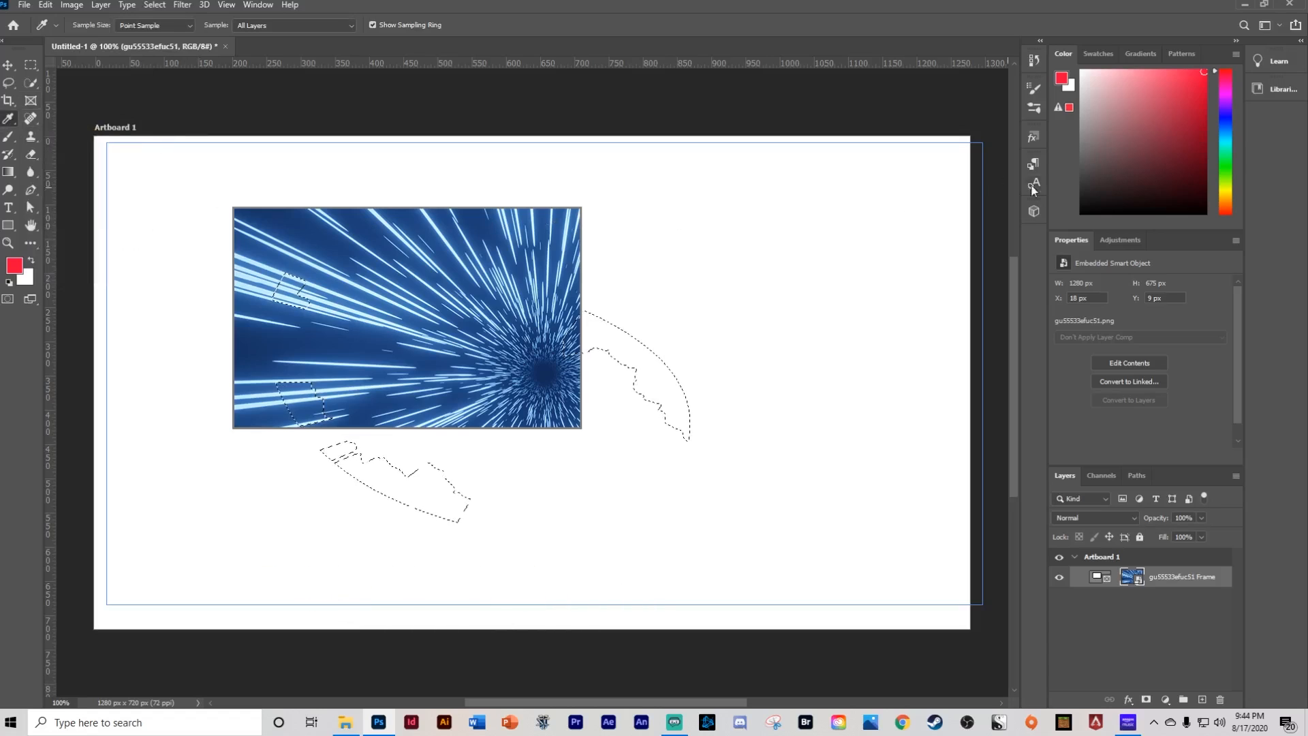
left_click(469, 290)
mouse_move(470, 286)
left_mouse_down()
mouse_move(461, 269)
mouse_move(345, 277)
mouse_move(361, 337)
mouse_move(293, 330)
mouse_move(286, 216)
mouse_move(304, 211)
mouse_move(344, 246)
left_mouse_up()
left_click(371, 333)
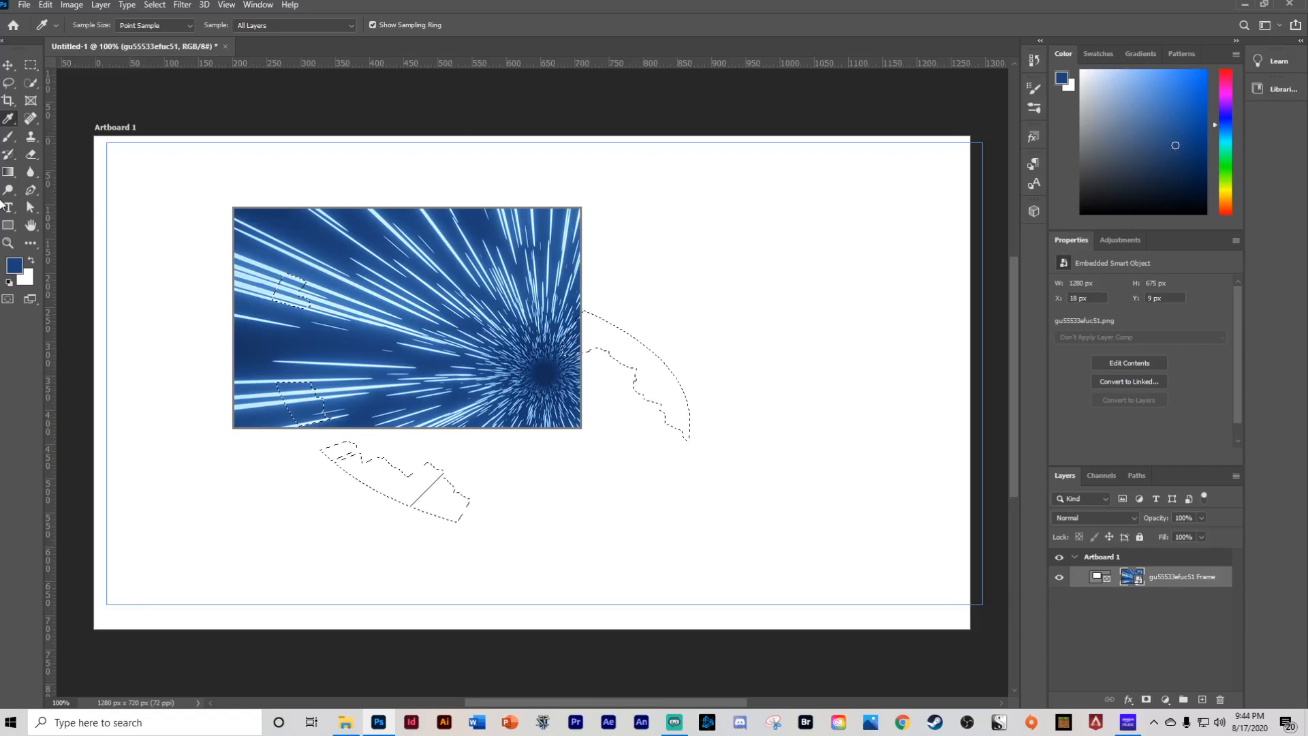
left_click(32, 118)
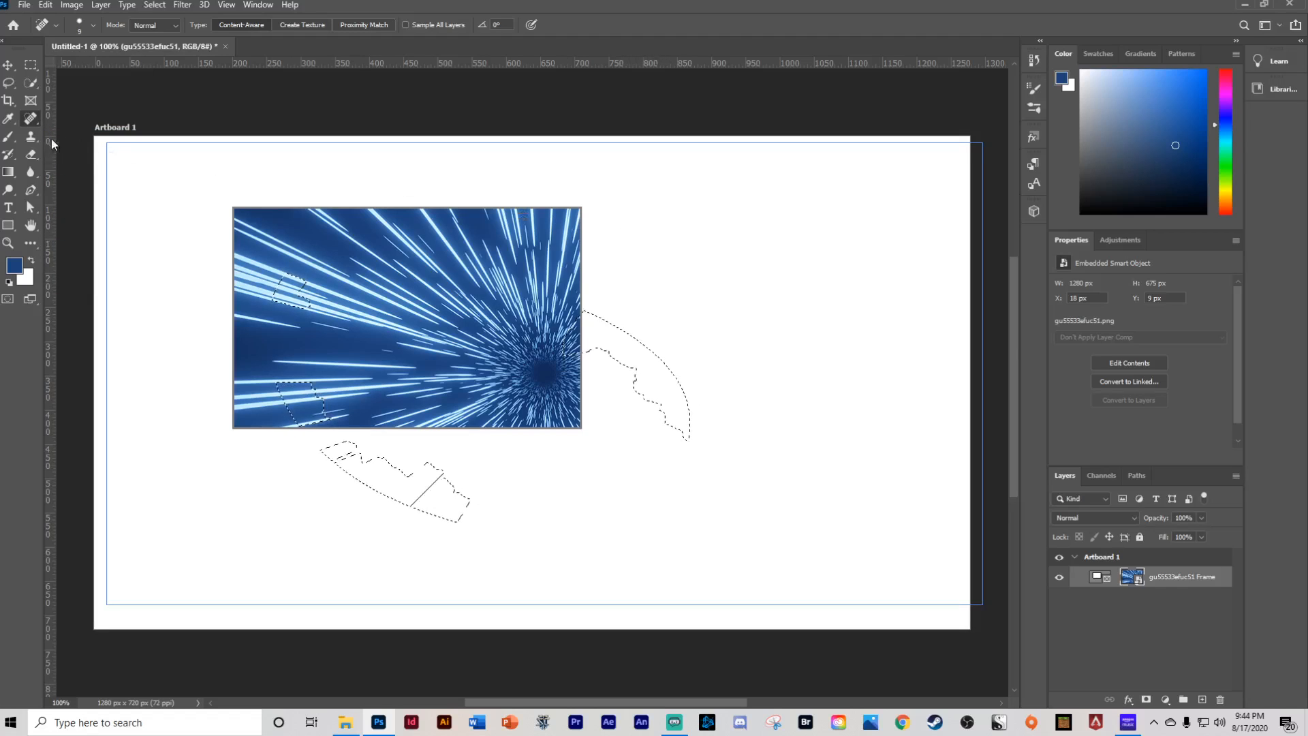
right_click(30, 117)
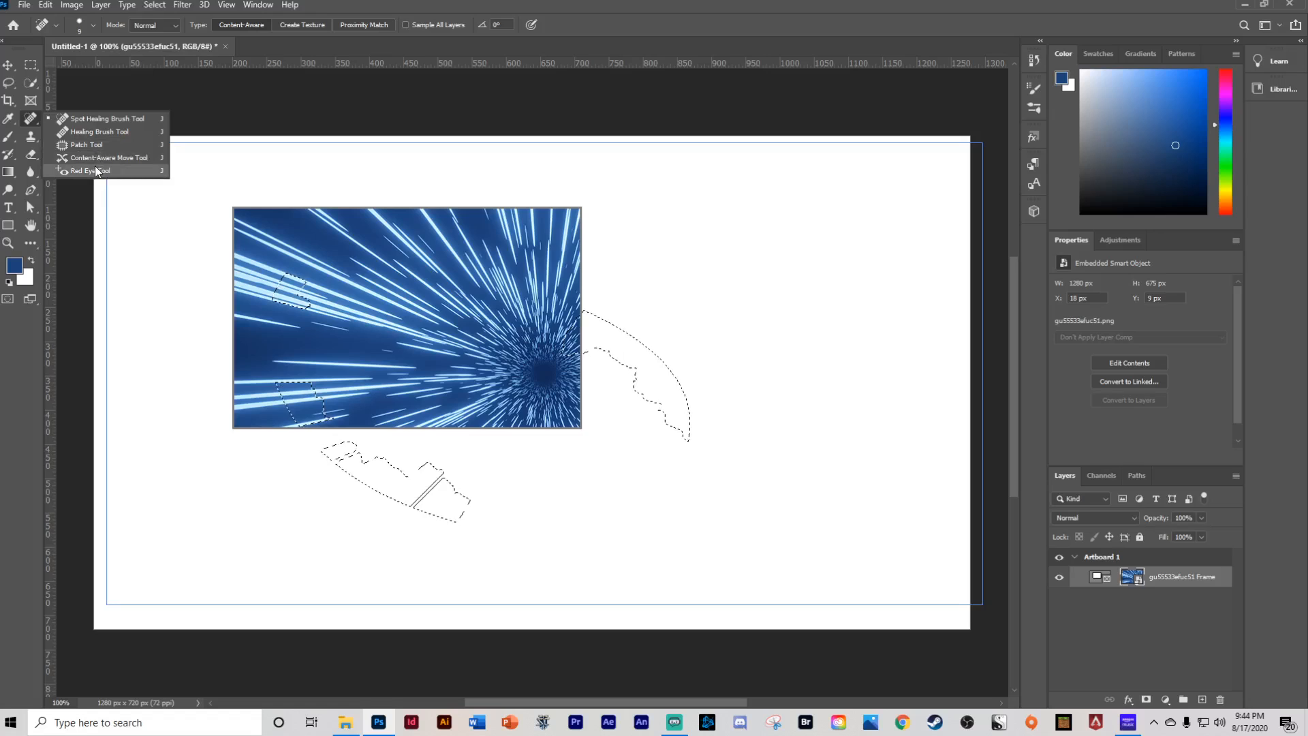
left_click(36, 127)
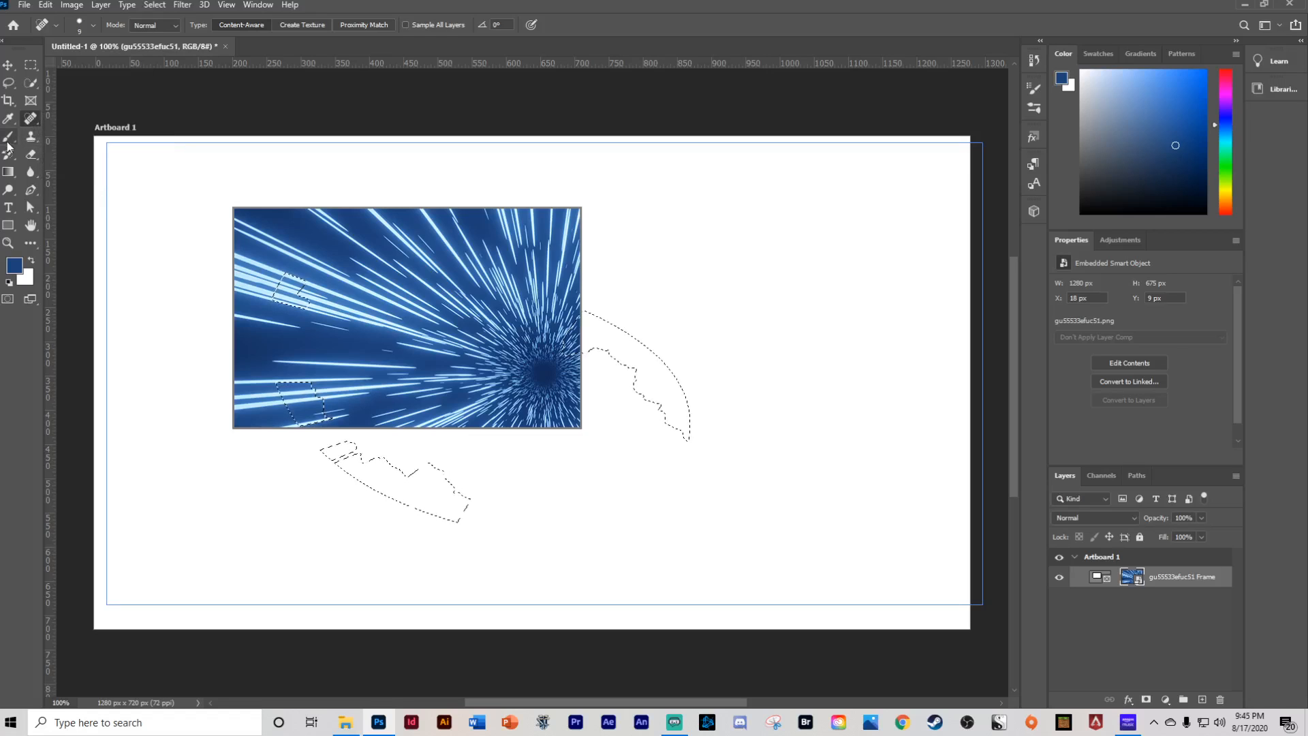
left_click(11, 137)
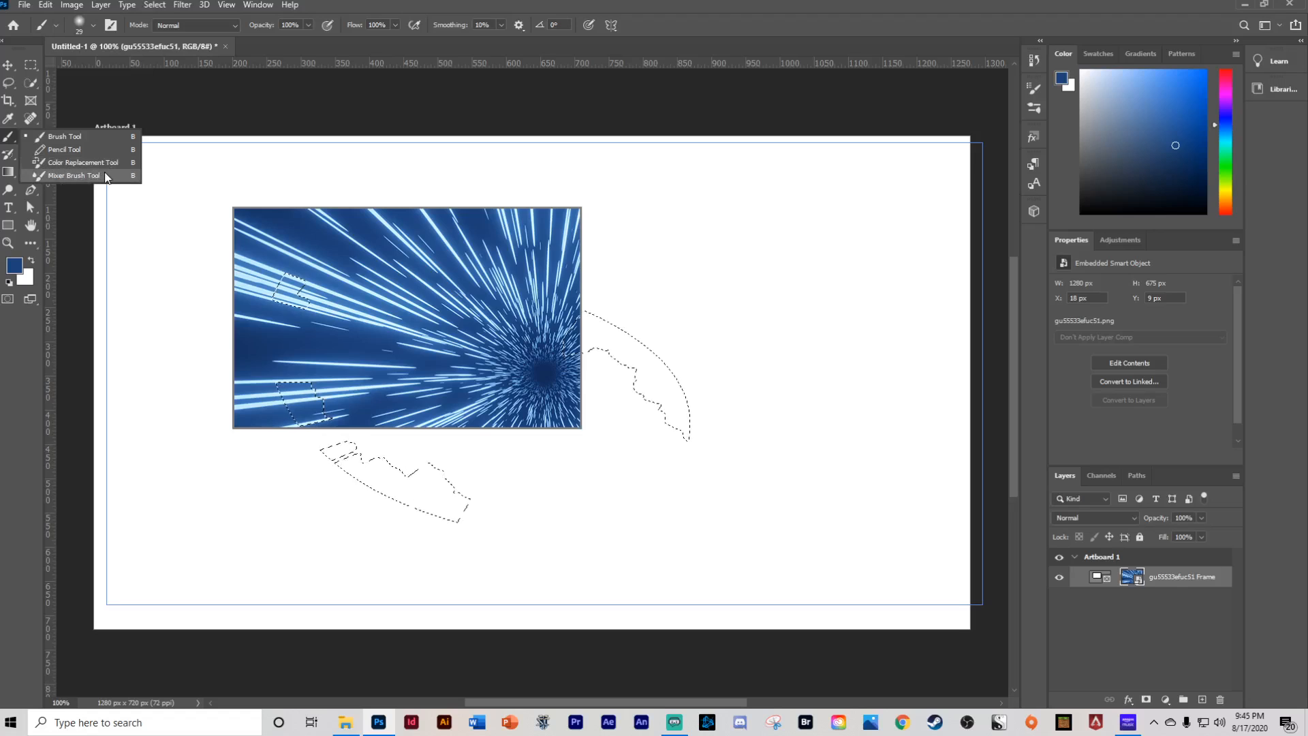
left_click(7, 139)
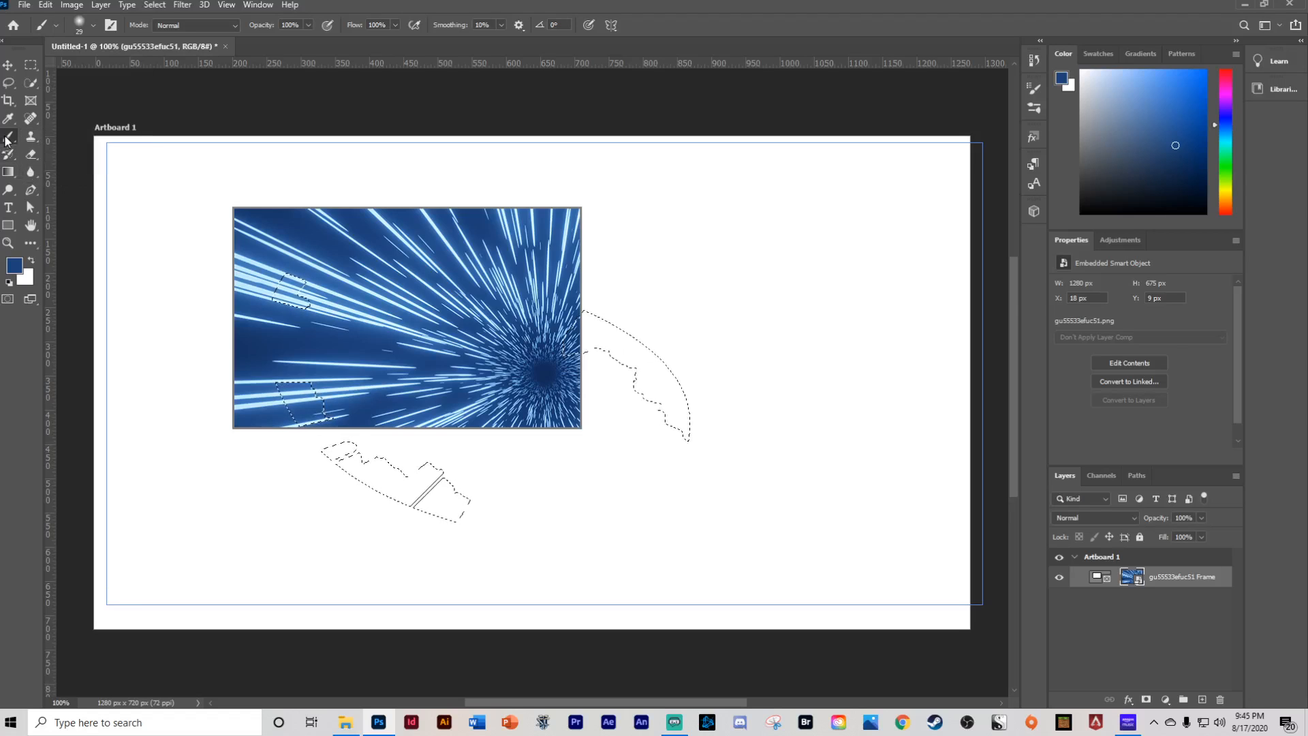
left_click(30, 138)
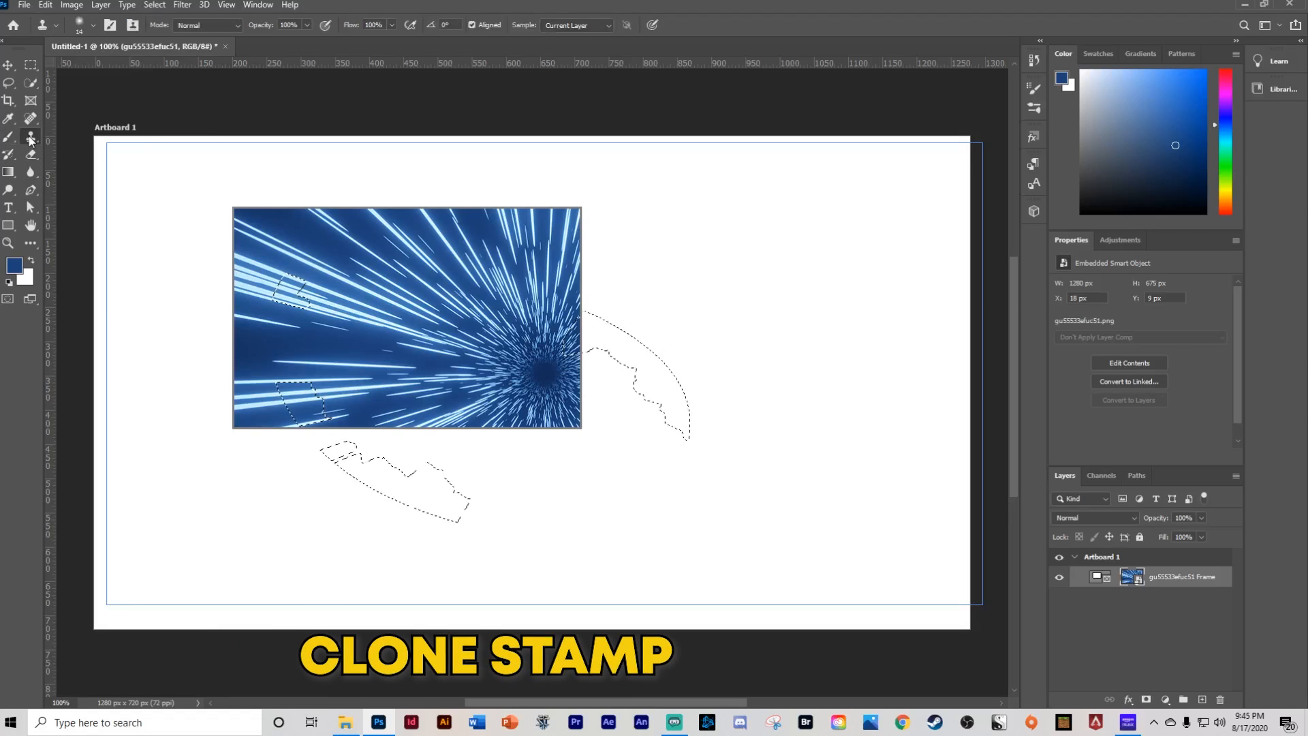
right_click(30, 139)
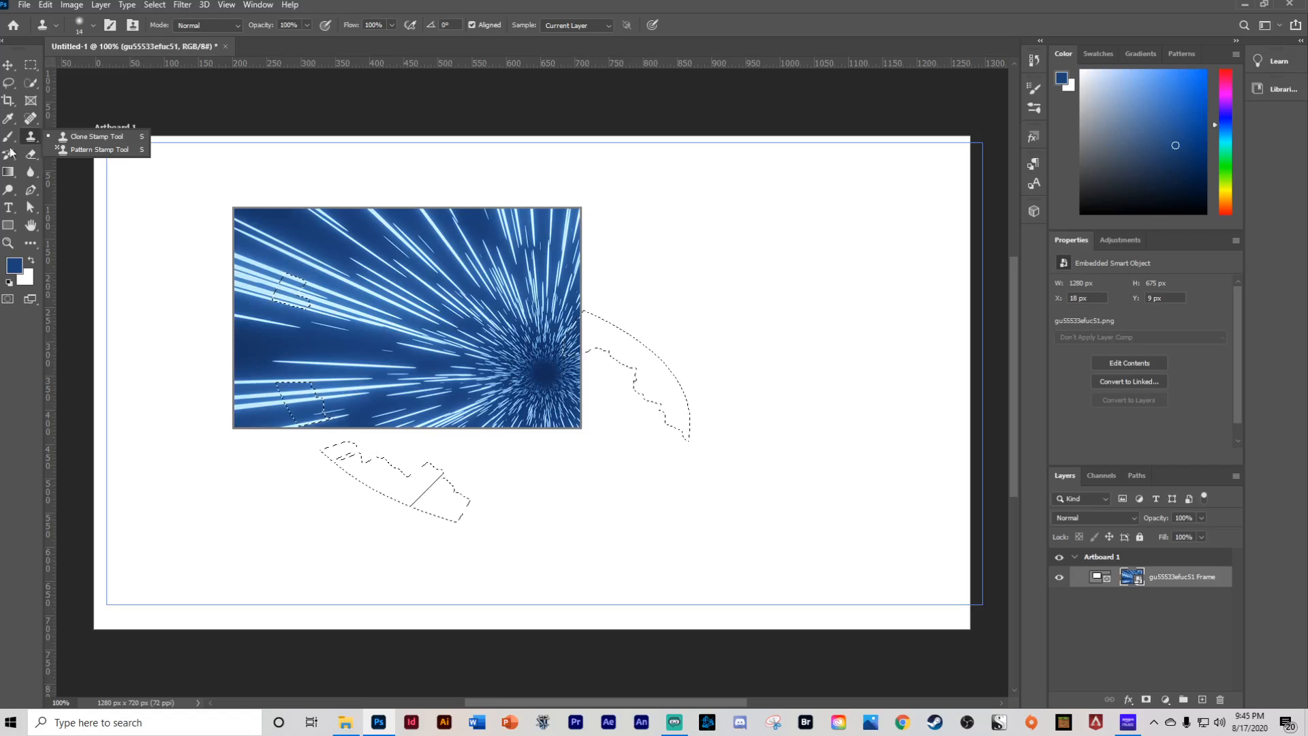
- Try to paint on the framed smart object with the History Brush, declining to rasterize it
left_click(10, 157)
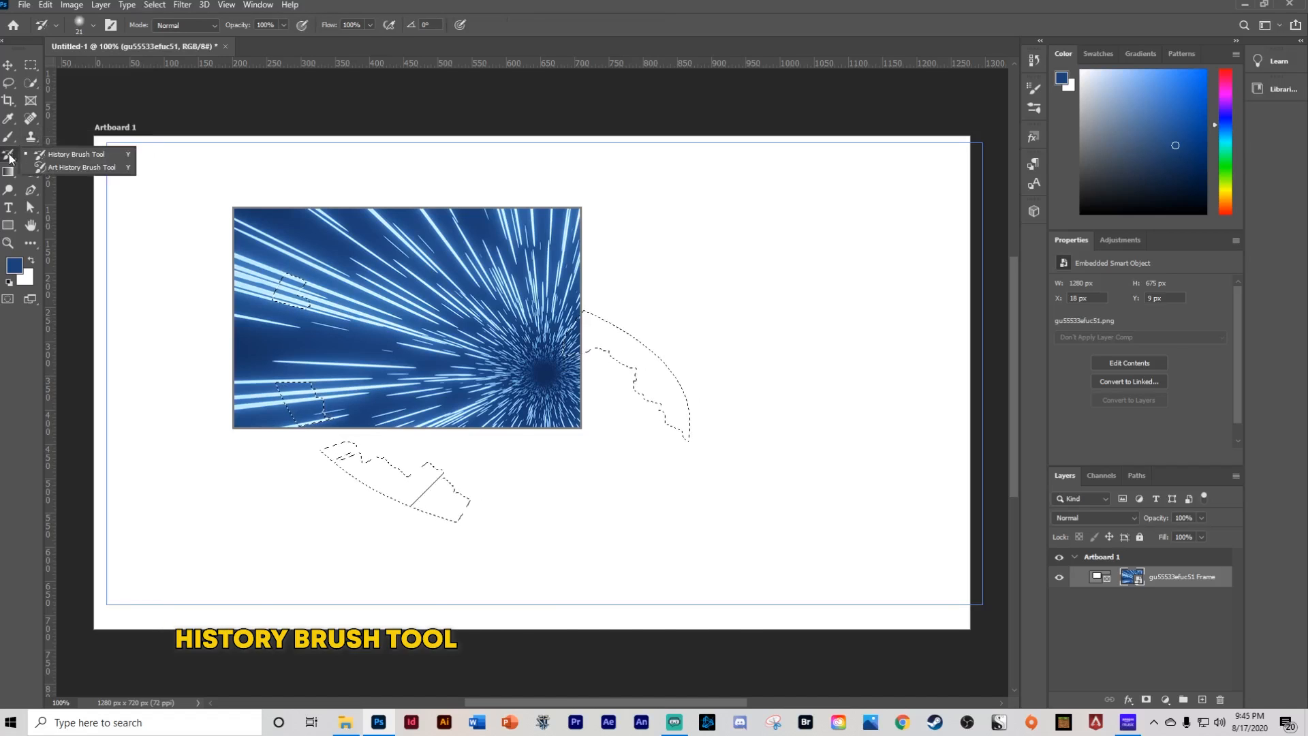
left_click(152, 113)
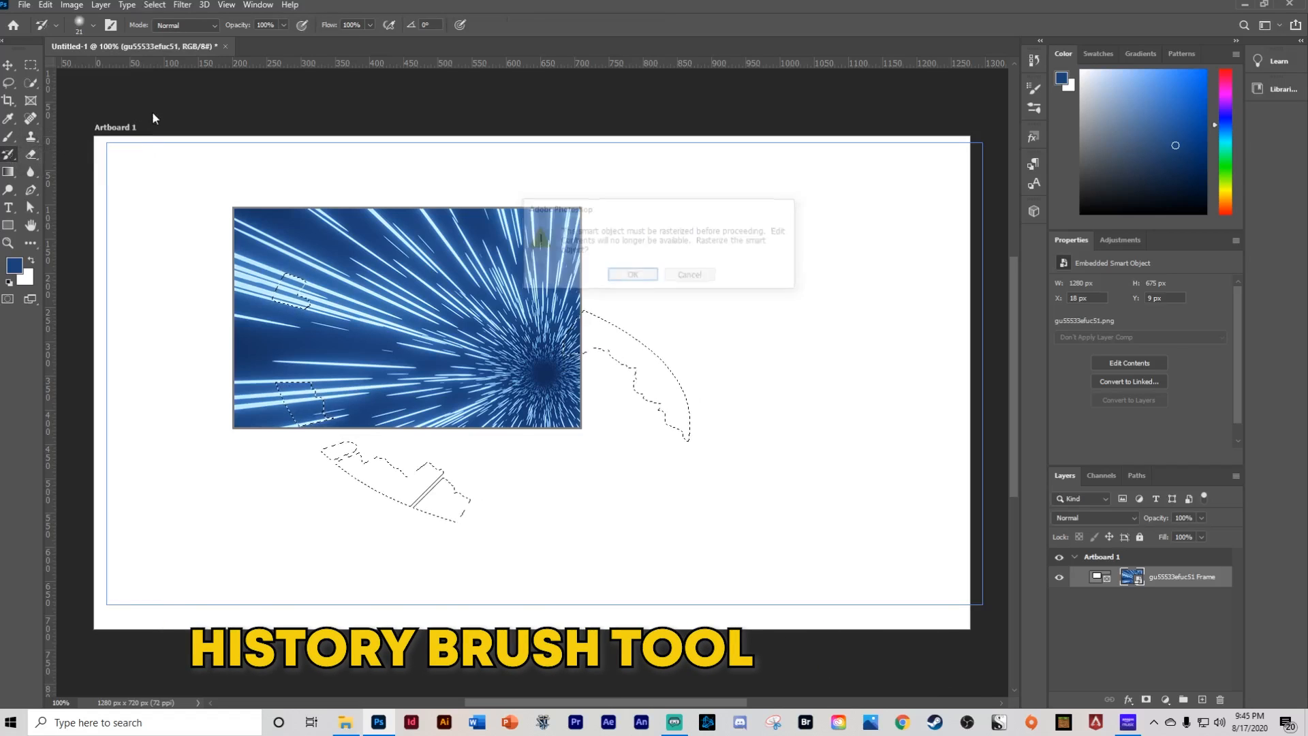
left_click(690, 275)
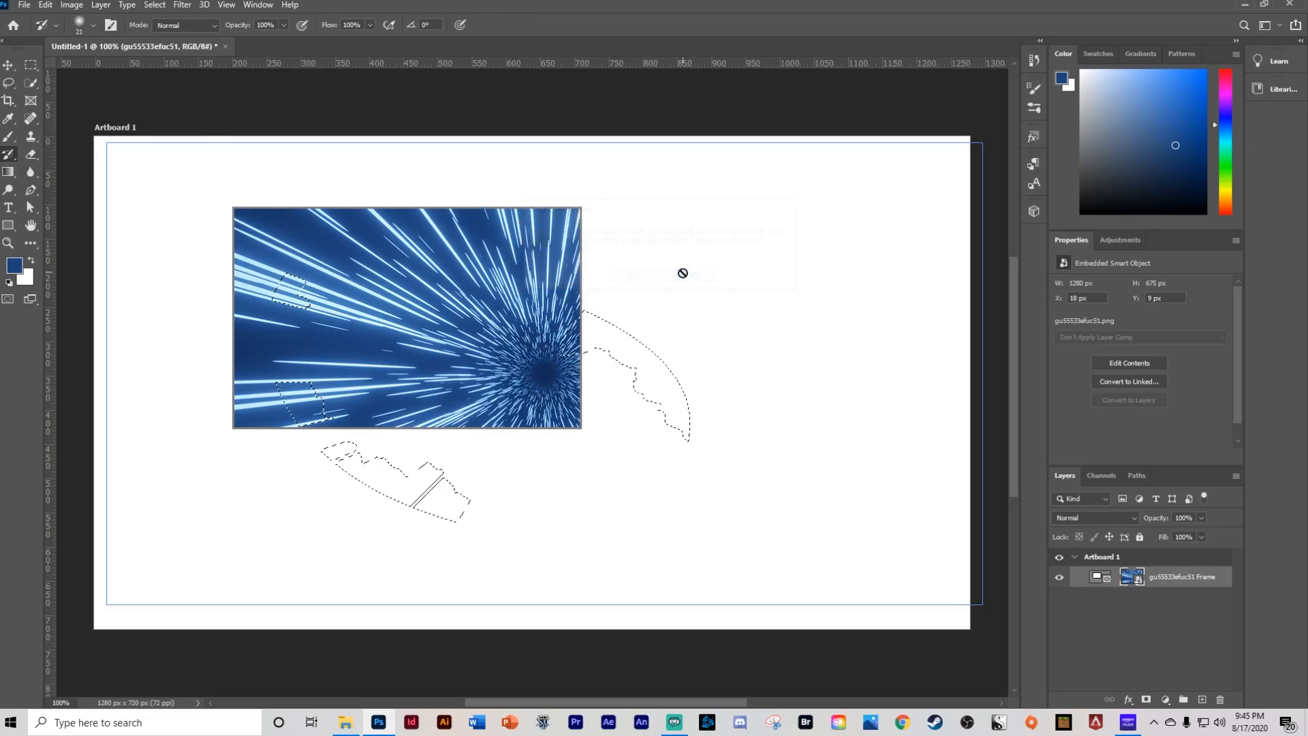
- Try to apply a gradient on the framed smart object with the Gradient tool and dismiss the alert
left_click(31, 153)
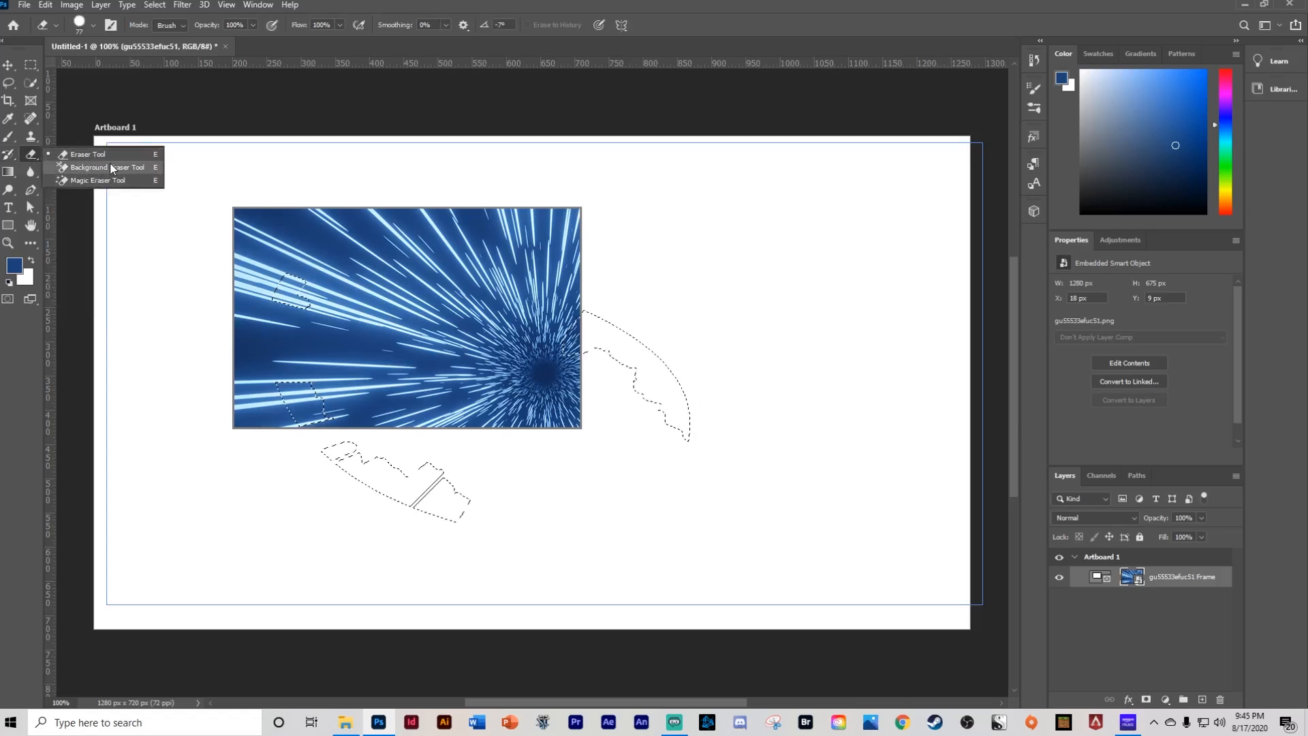
left_click(87, 155)
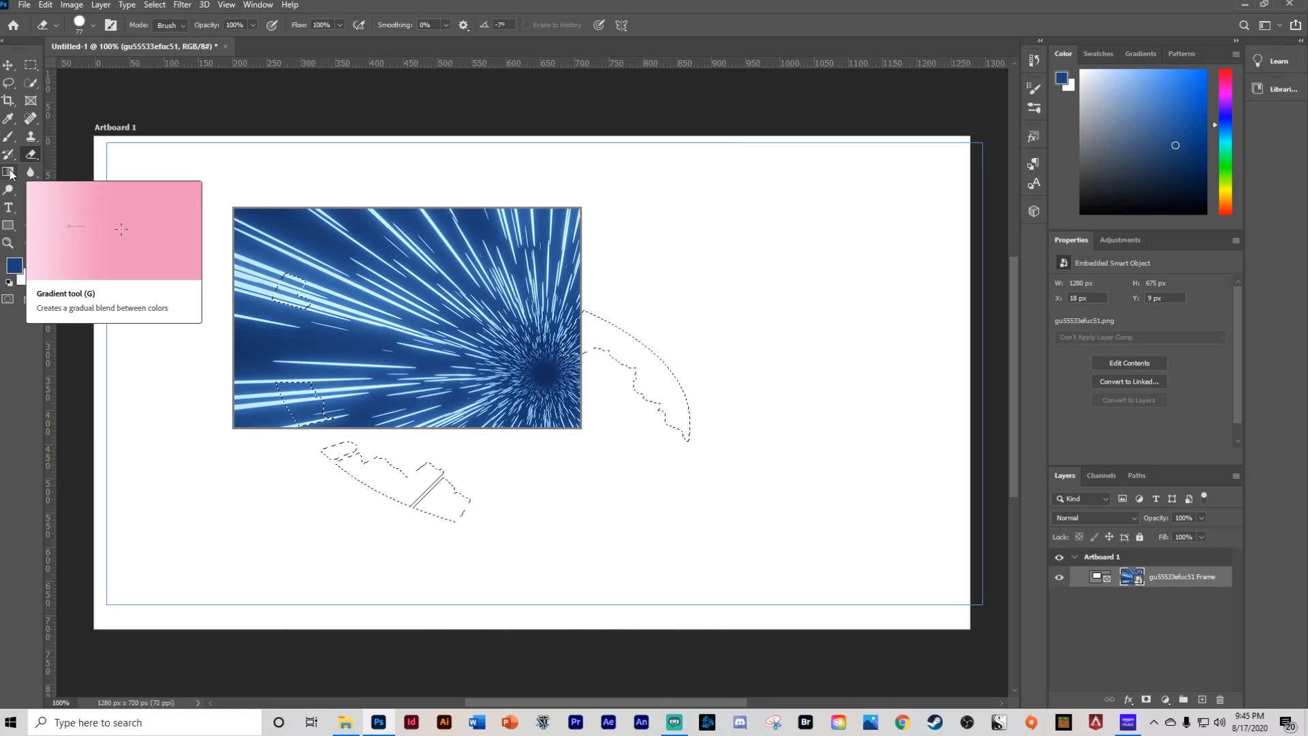
left_click(10, 174)
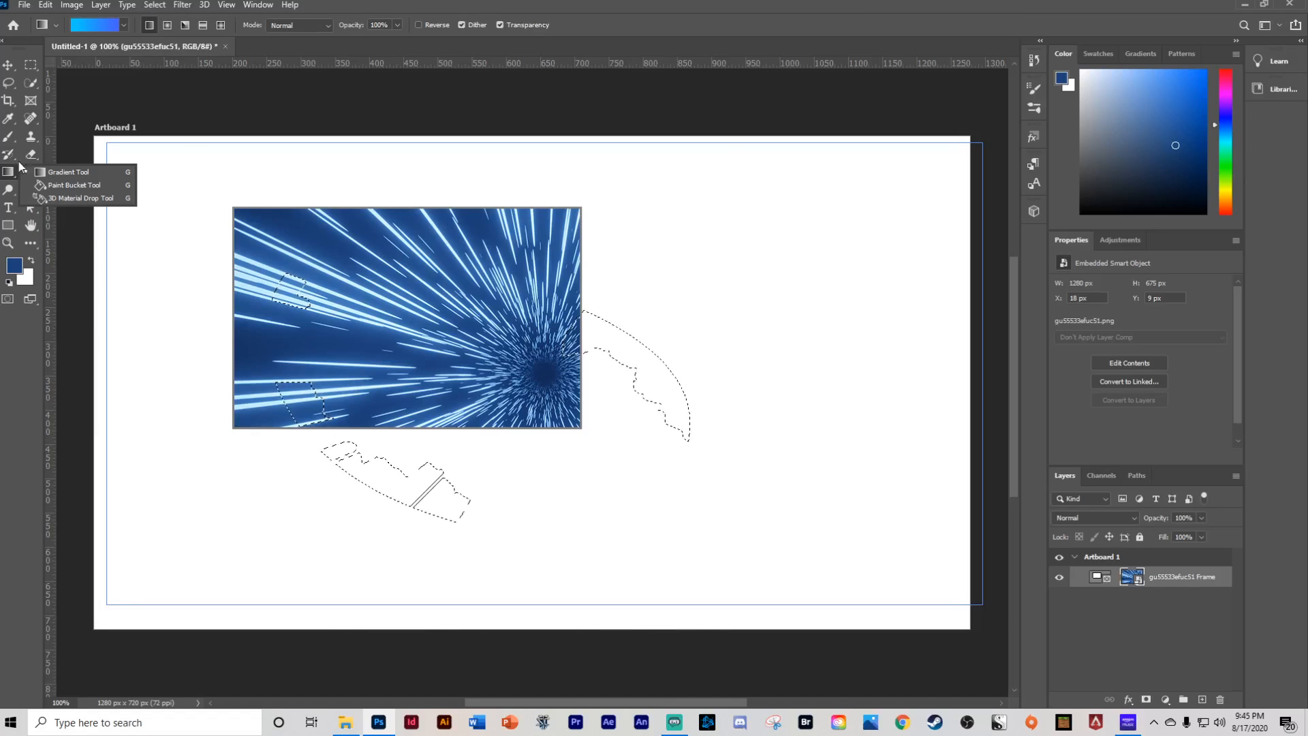
left_click(63, 172)
left_click(209, 162)
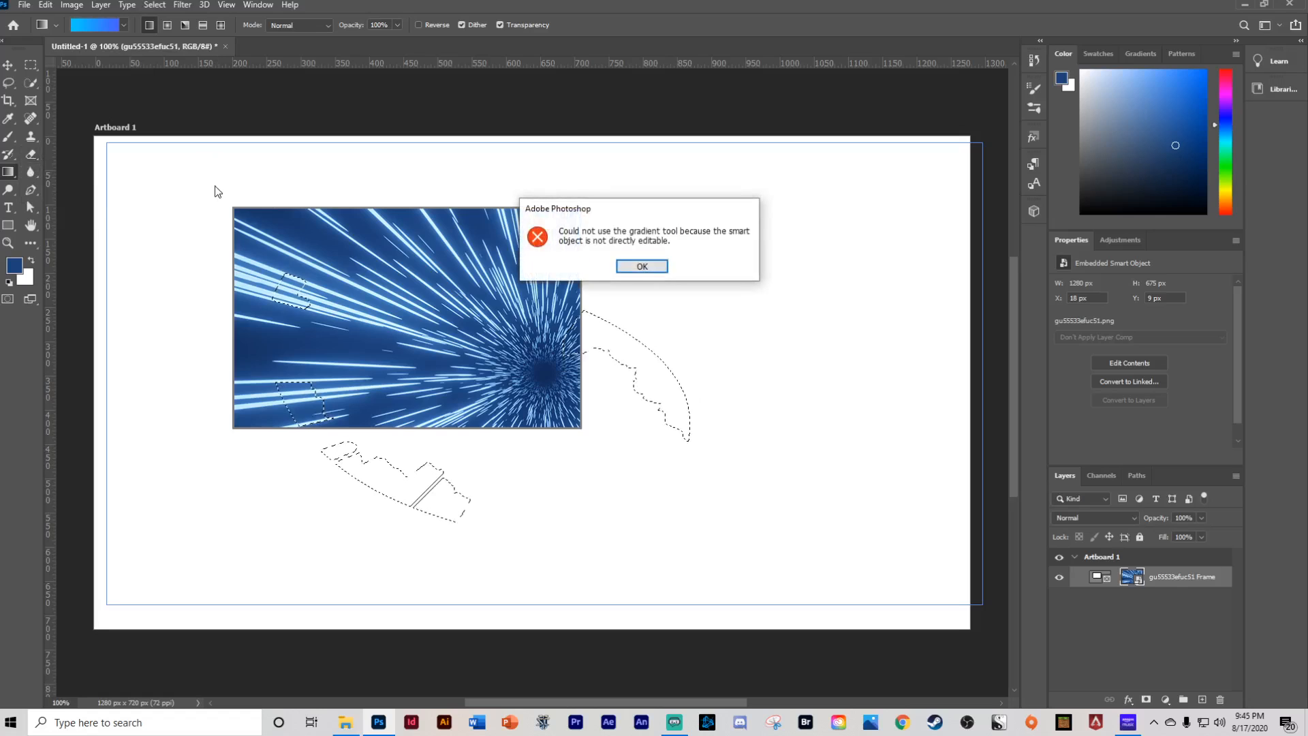
left_click(658, 270)
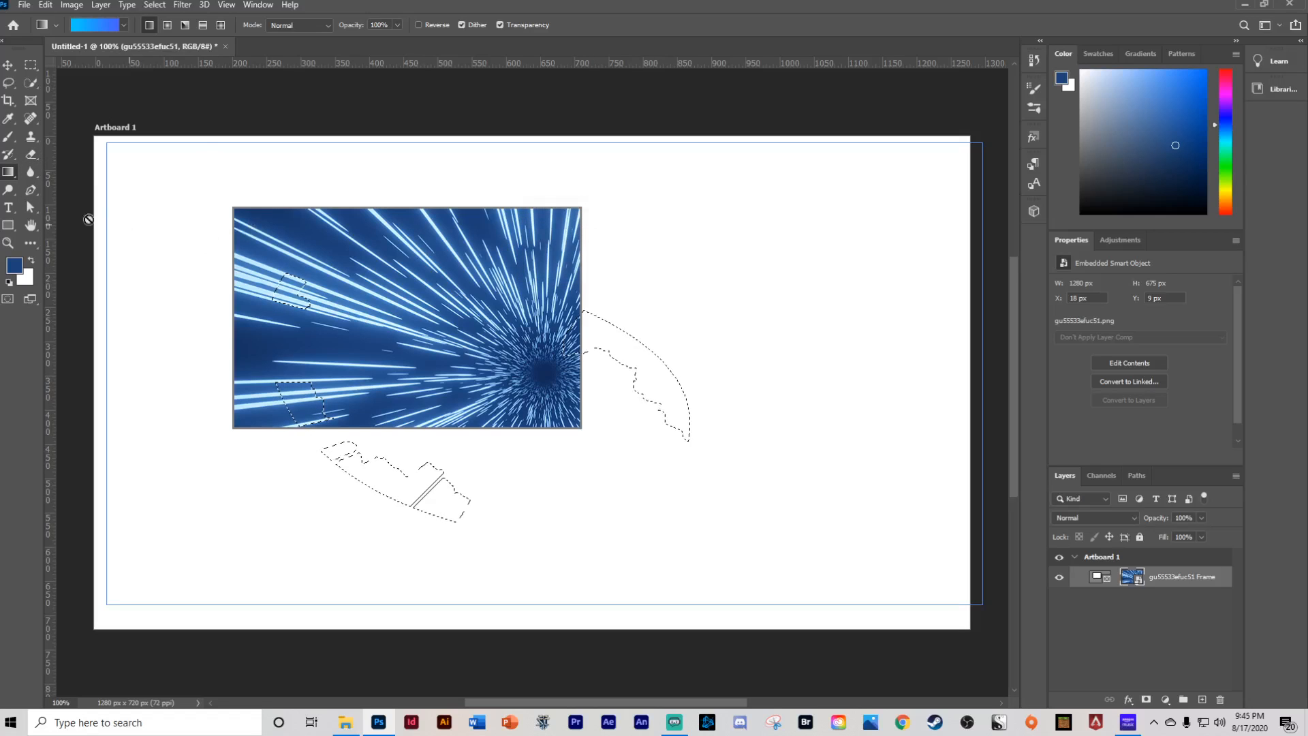
left_click(34, 171)
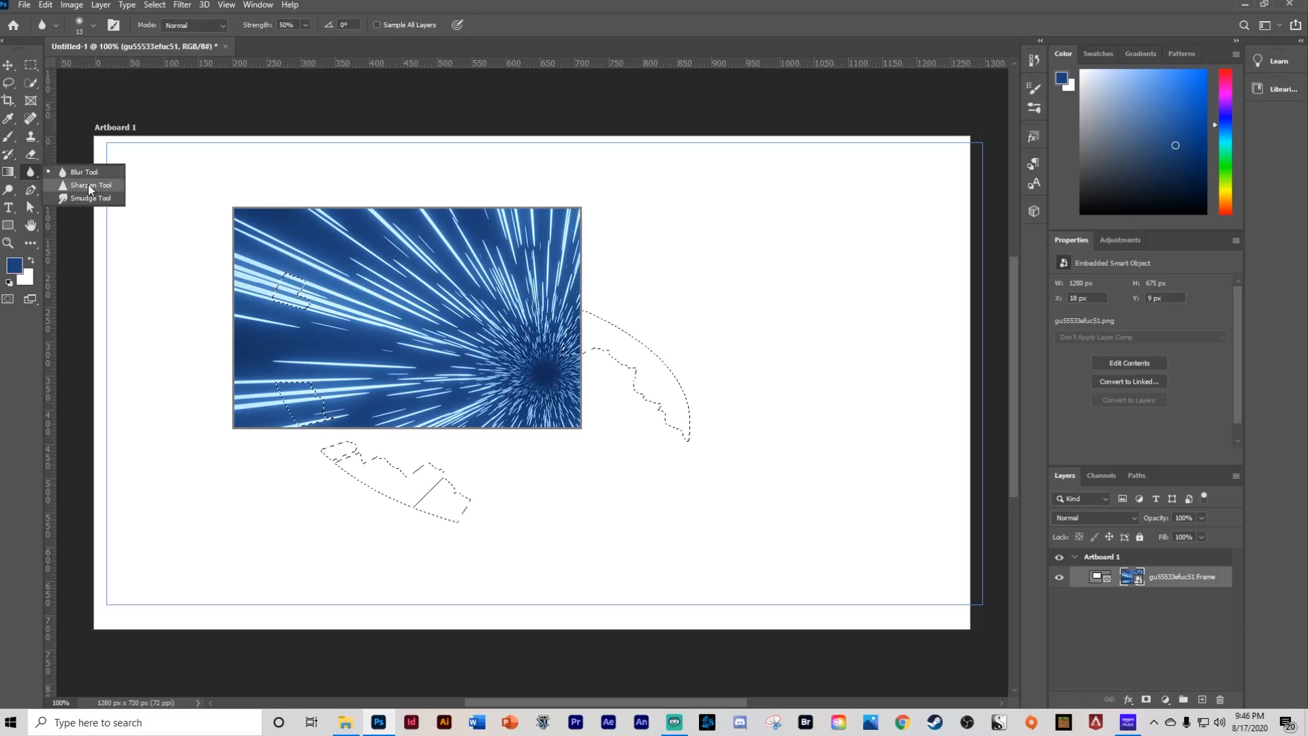
left_click(11, 193)
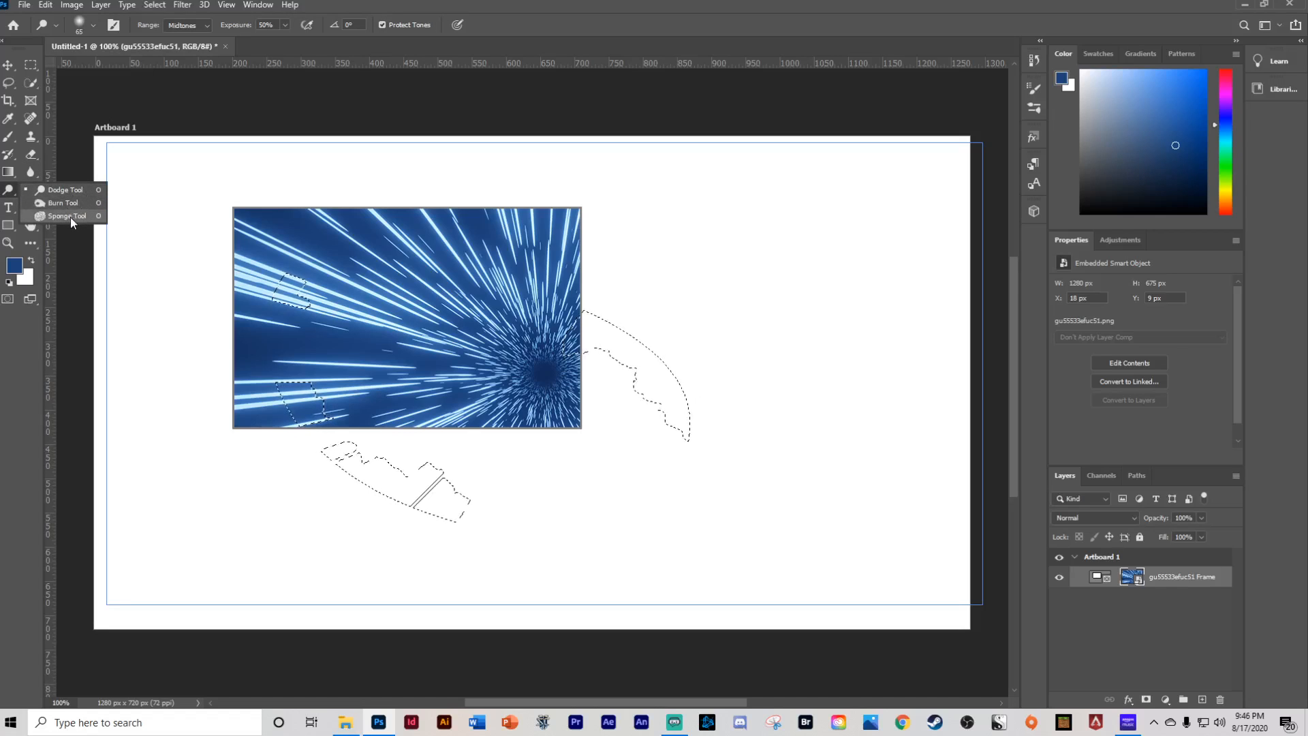
left_click(9, 193)
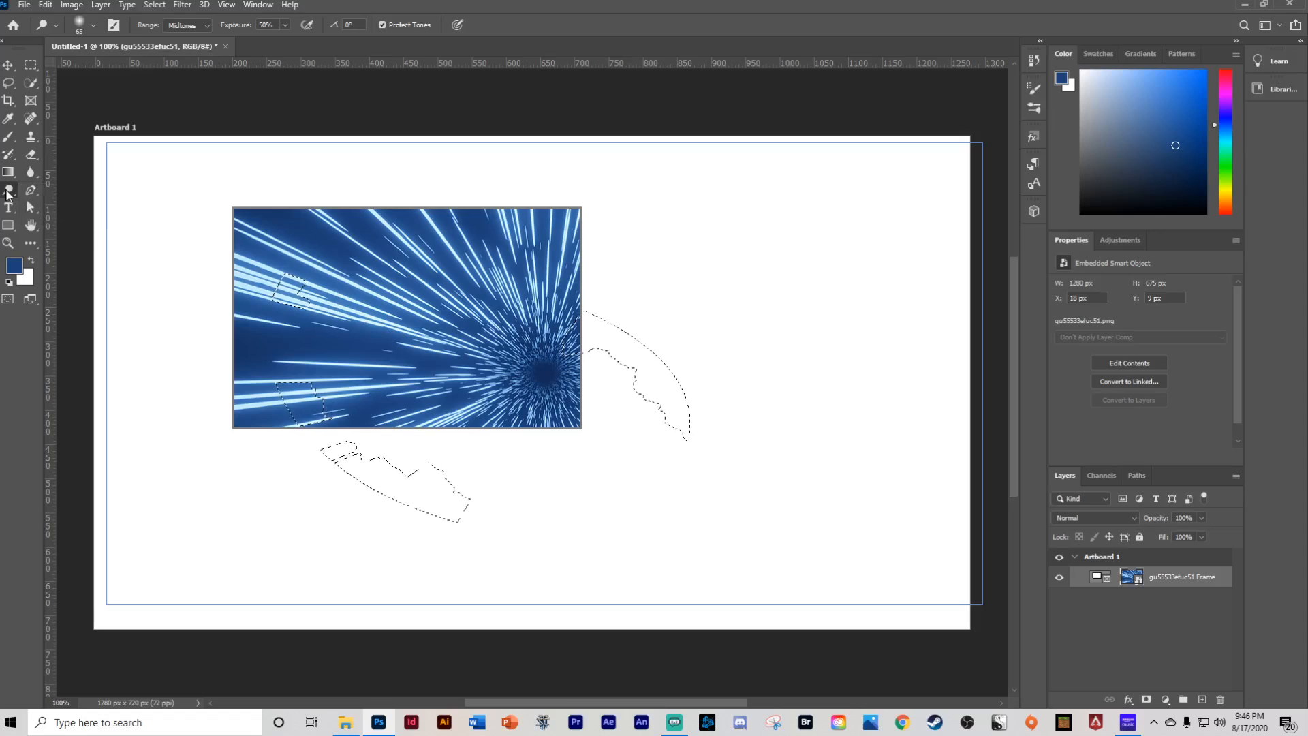
- Add the text "hello" near the artboard's top with the Horizontal Type tool and commit it
left_click(30, 191)
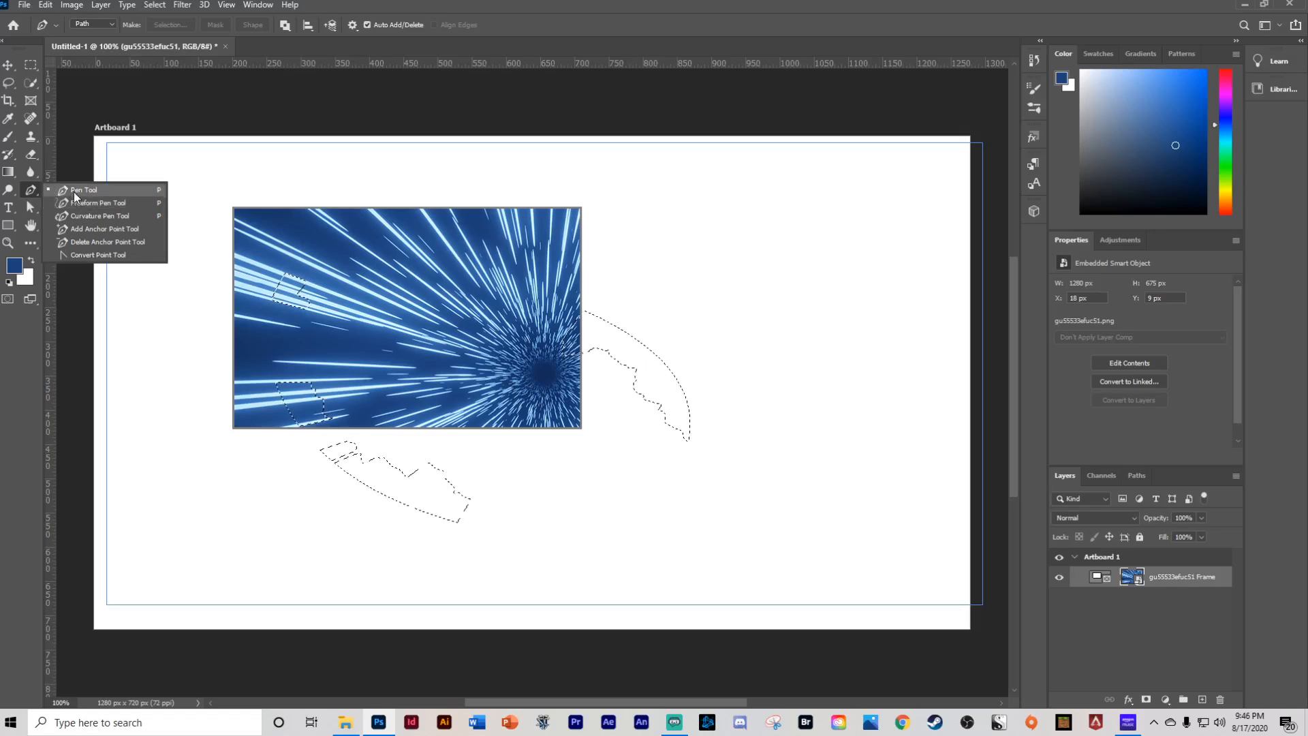
left_click(9, 209)
left_click(8, 209)
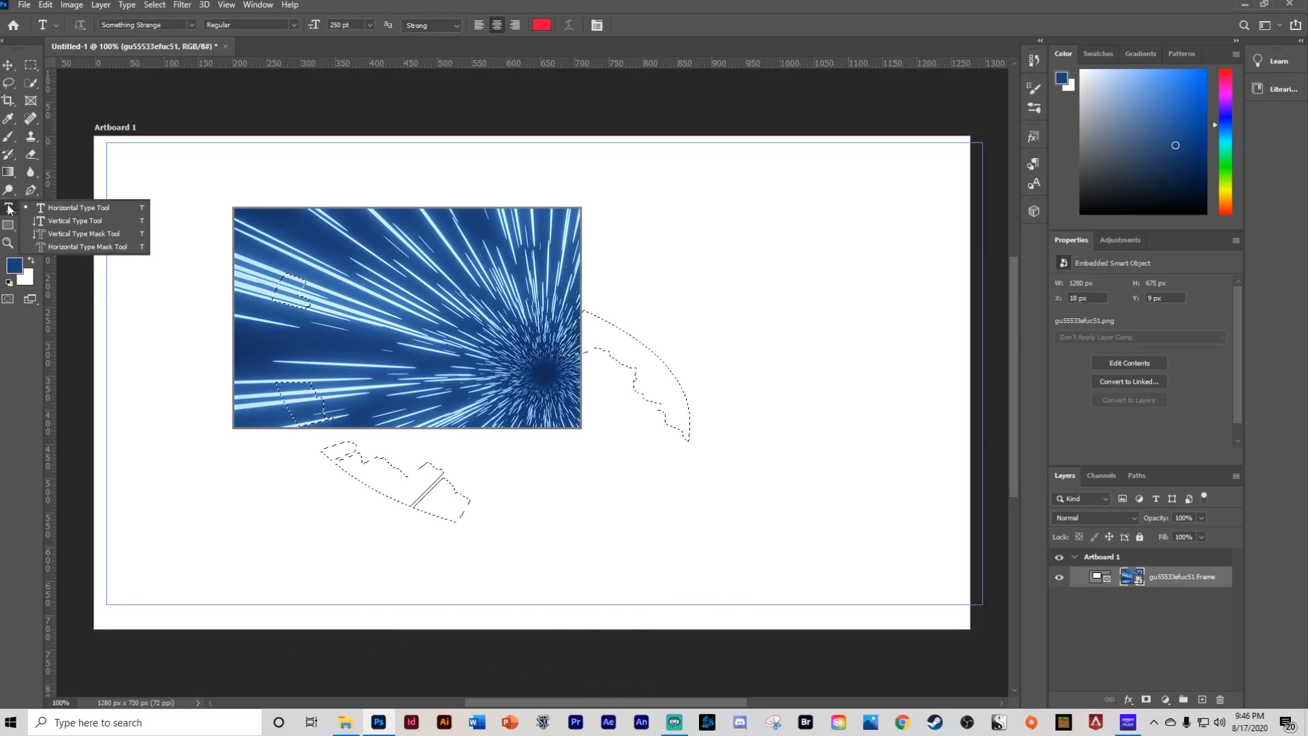
left_click(9, 208)
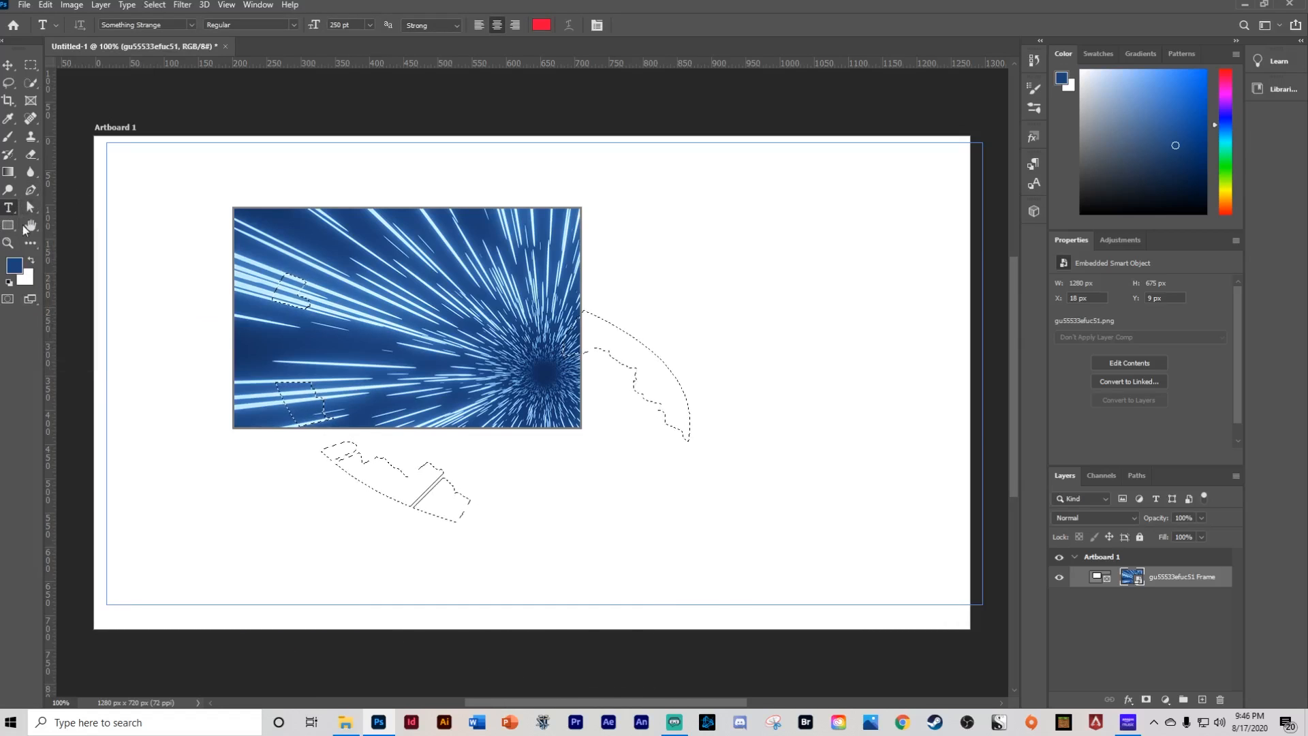
left_click(225, 164)
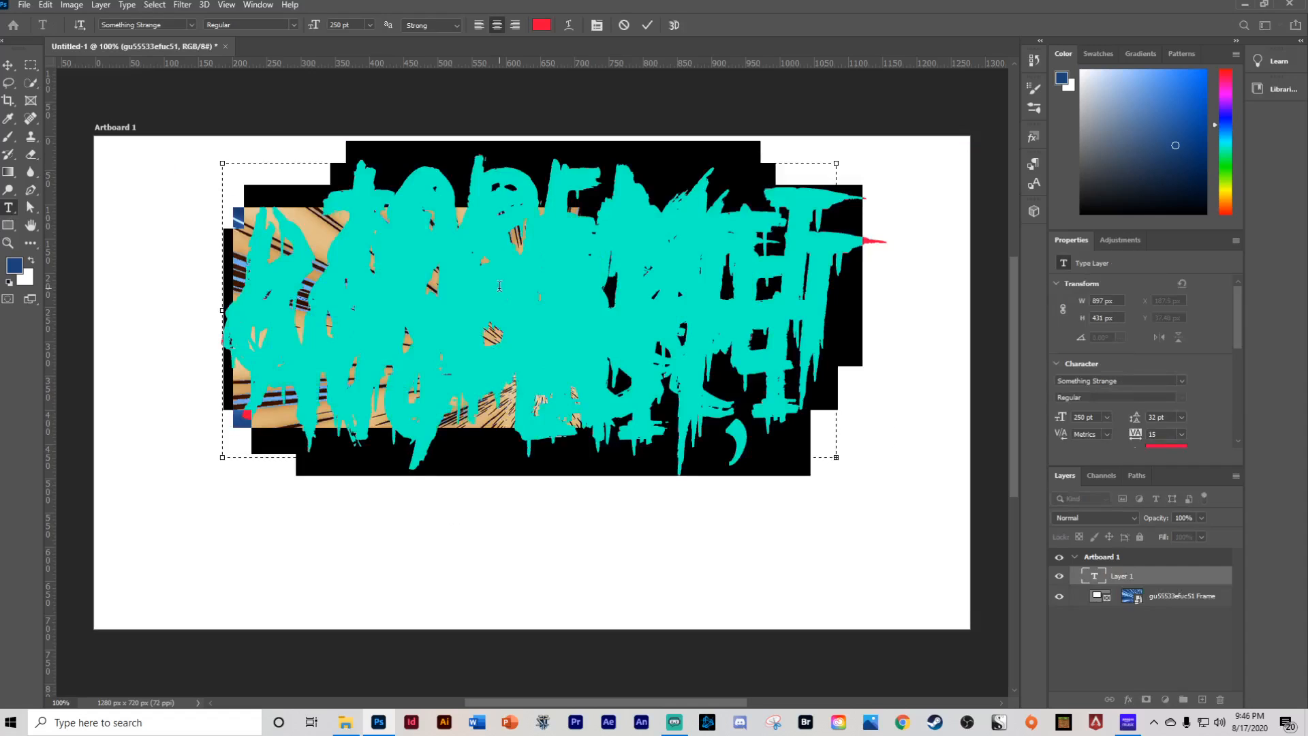
type("hello")
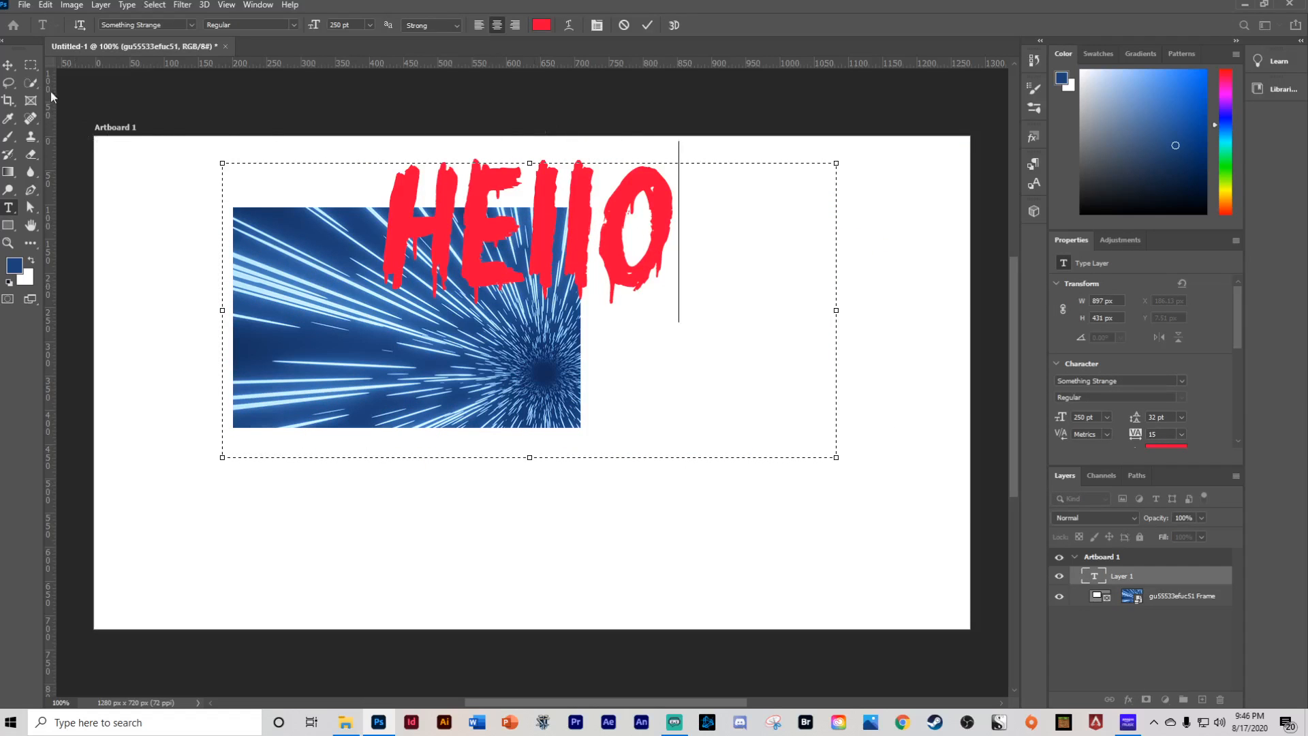
left_click(30, 208)
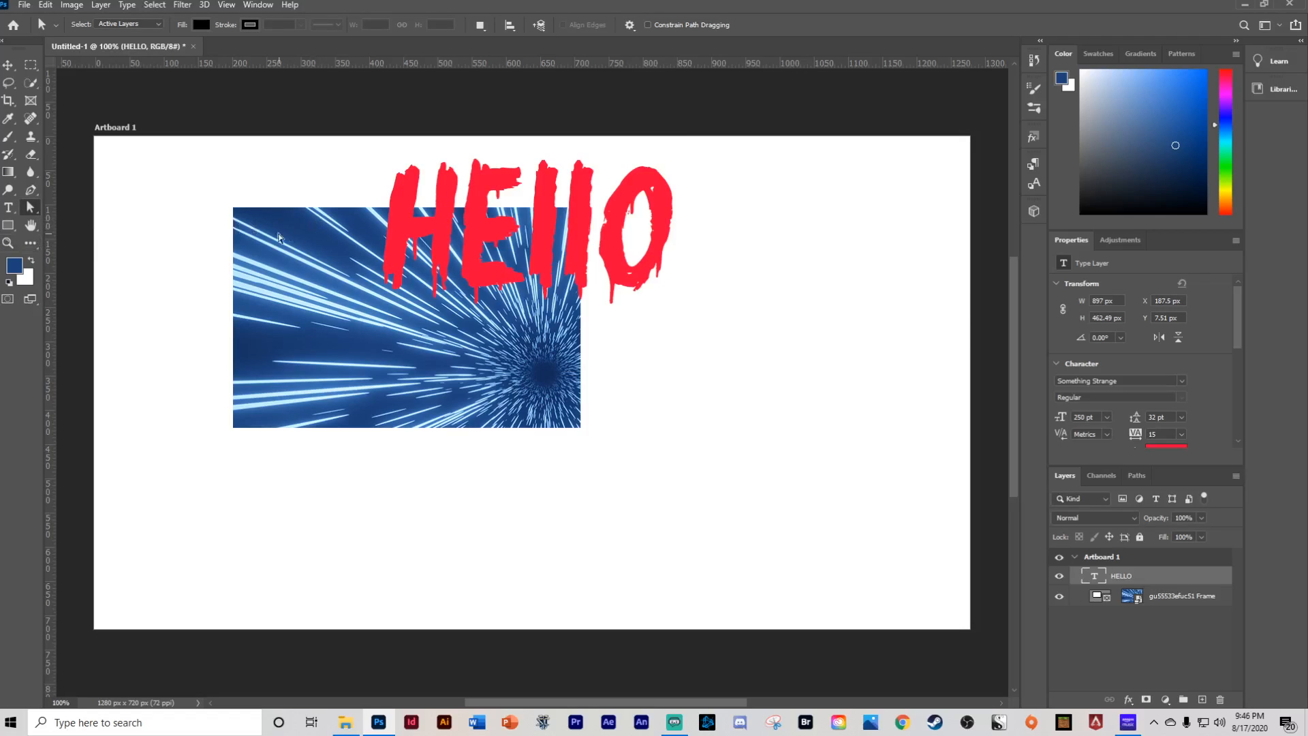
- Draw a rectangle shape about 323 x 345 px to the right of the starburst image
left_click(9, 230)
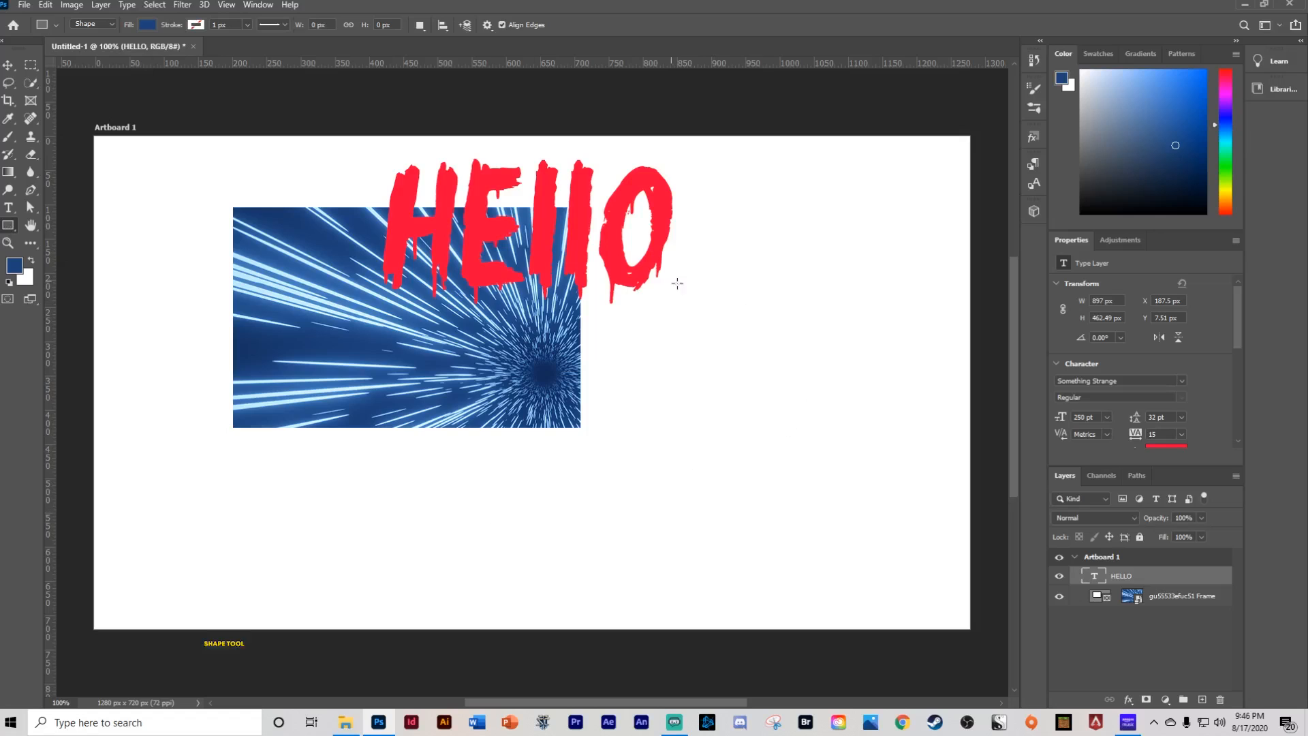
left_click_drag(674, 282, 894, 517)
right_click(8, 225)
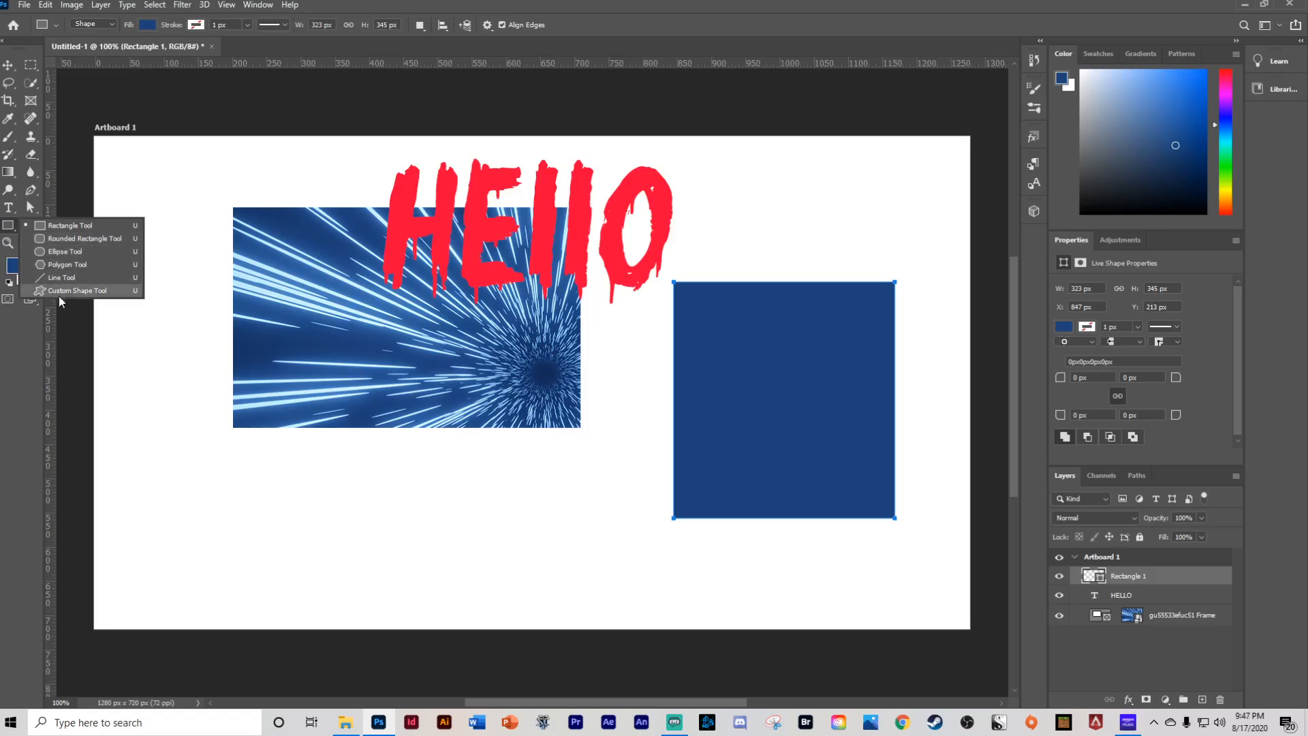
left_click(9, 228)
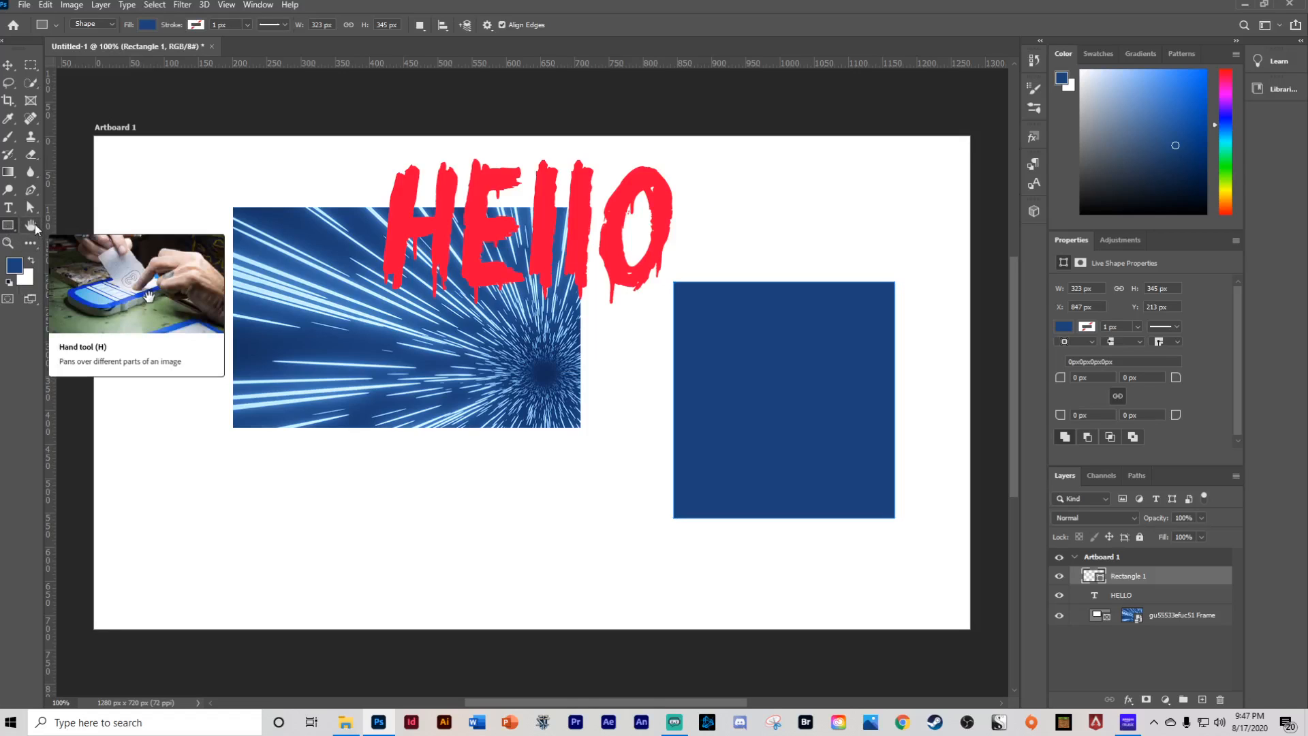
- Pan around the artboard with the Hand tool
left_click(35, 223)
left_click_drag(251, 308, 554, 338)
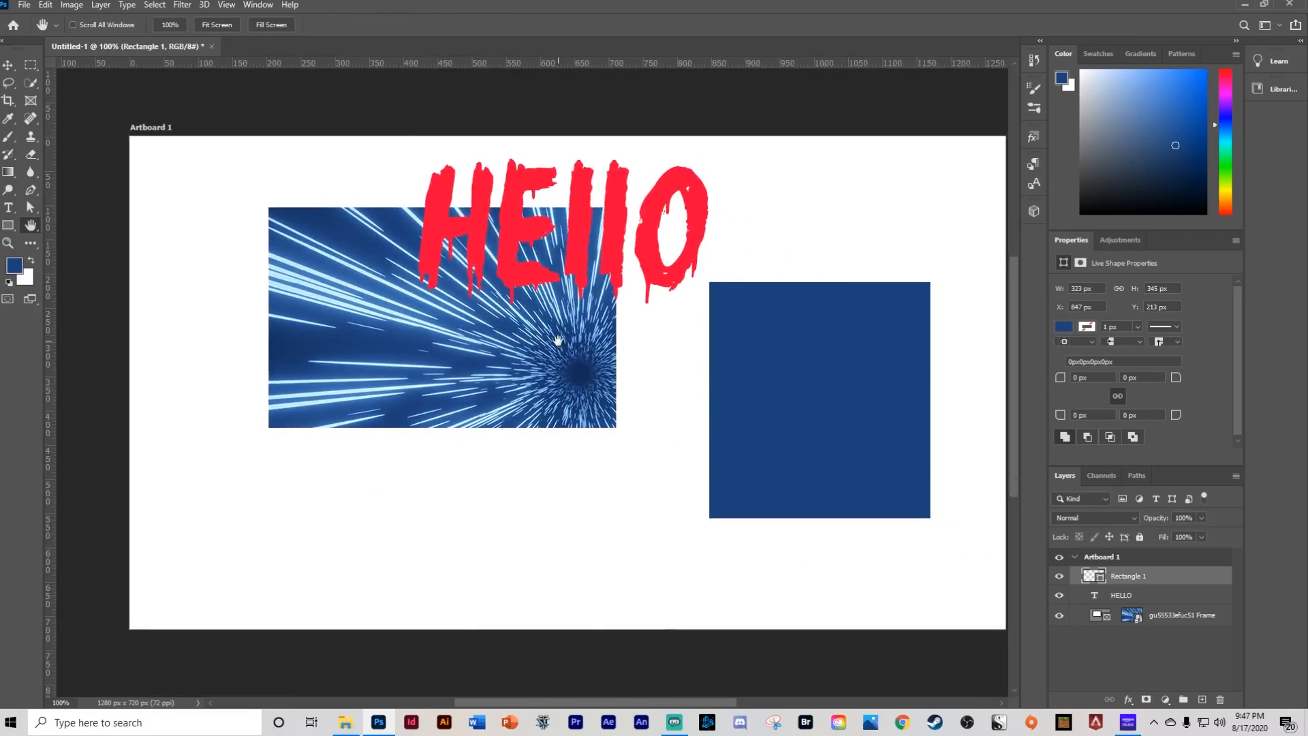
left_click_drag(326, 332, 301, 272)
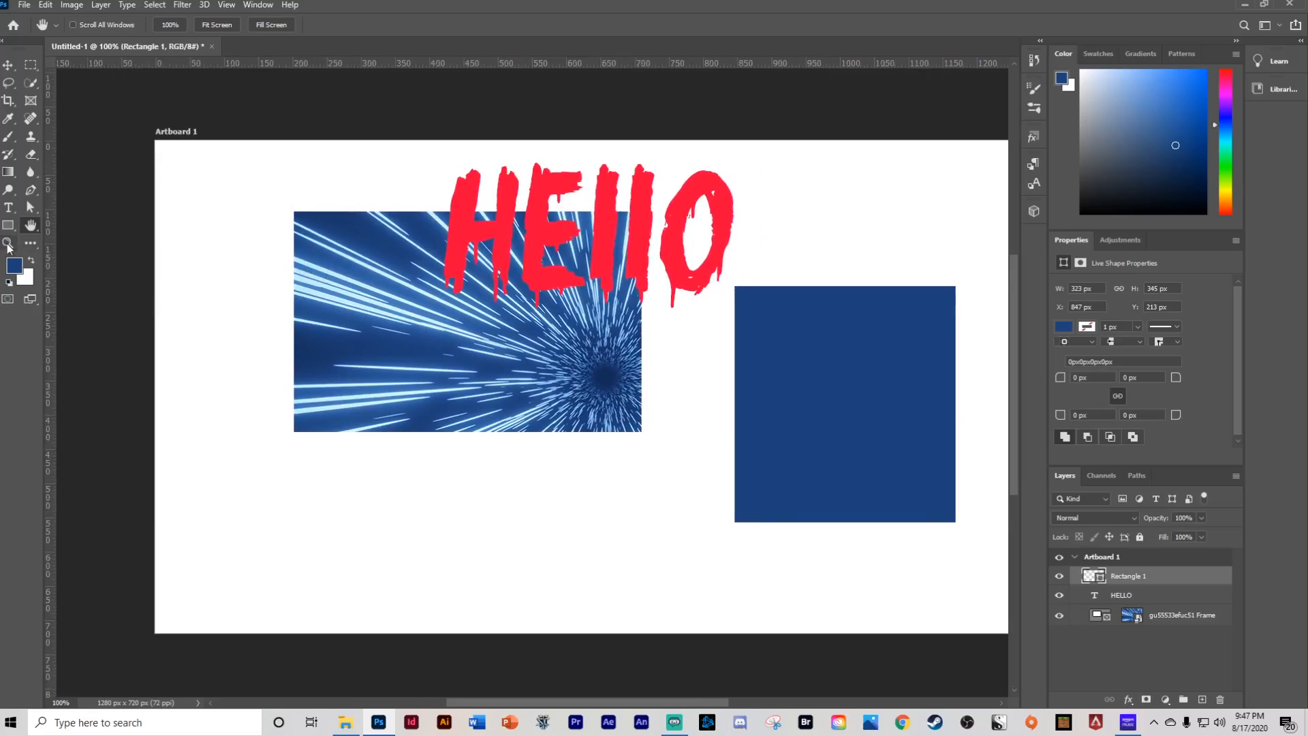
- Zoom in closely on the lower edge of the HELLO text with the Zoom tool
left_click(8, 243)
left_click(556, 286)
left_click_drag(556, 286, 557, 282)
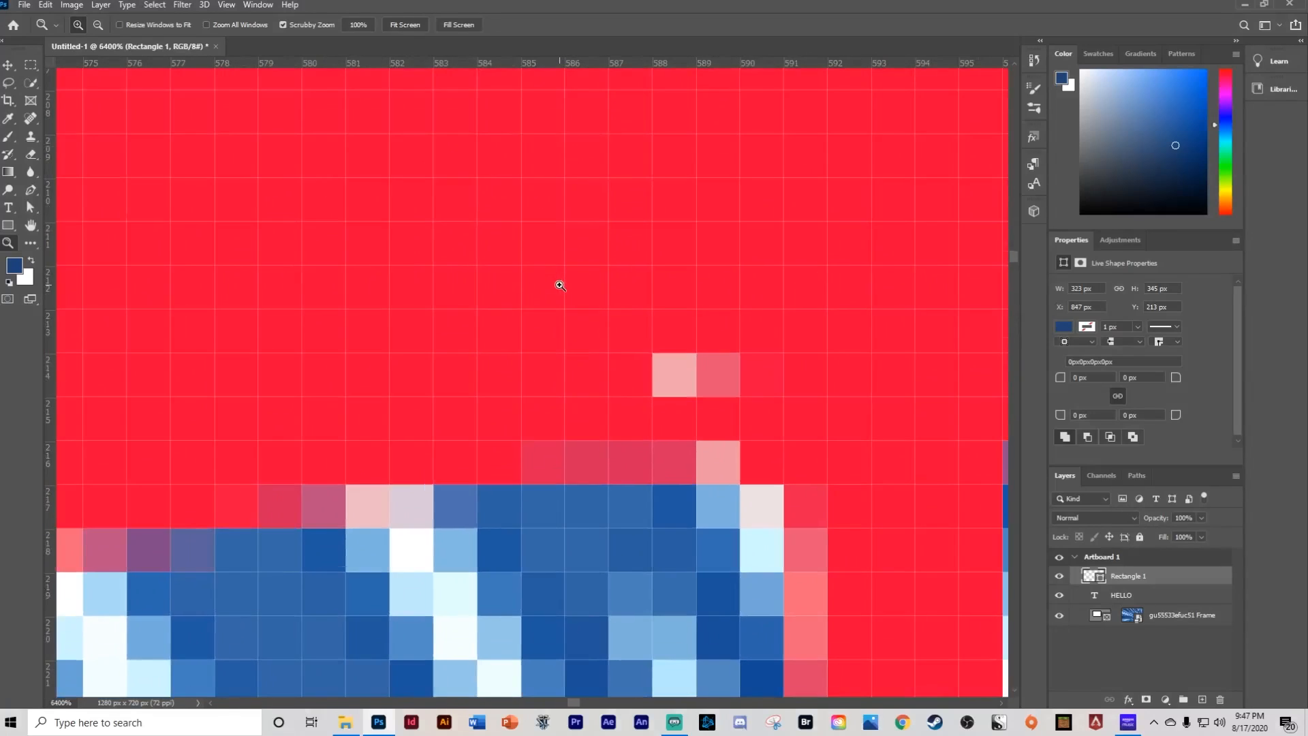
left_click(439, 318)
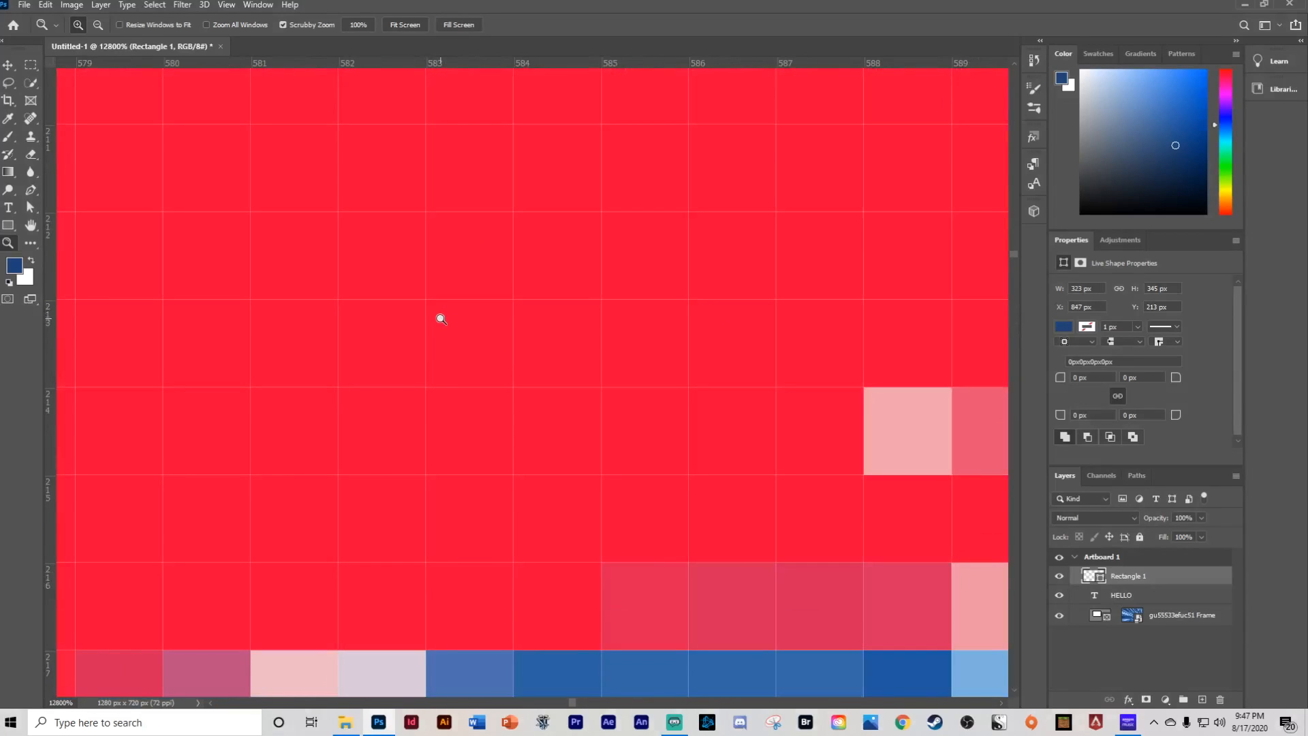
- Open the Customize Toolbar dialog, browse its tool list, and close it
left_click(32, 245)
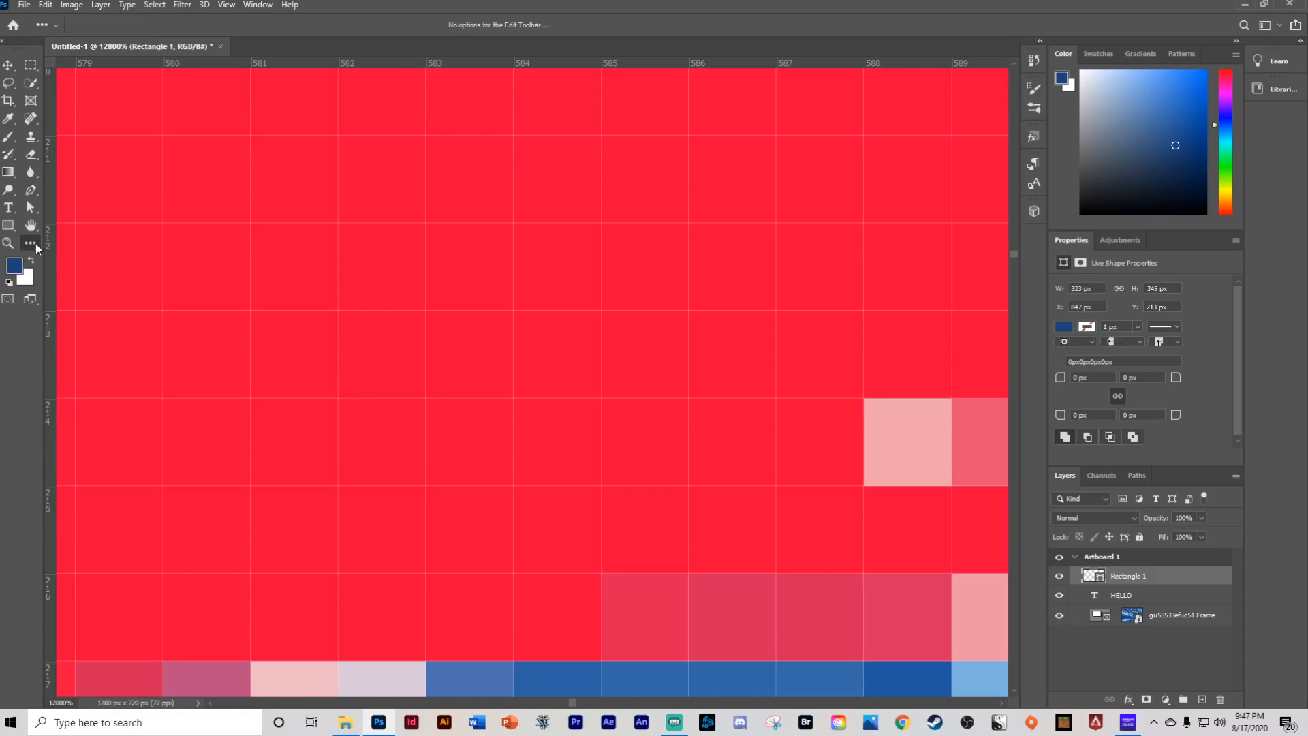
left_click(105, 244)
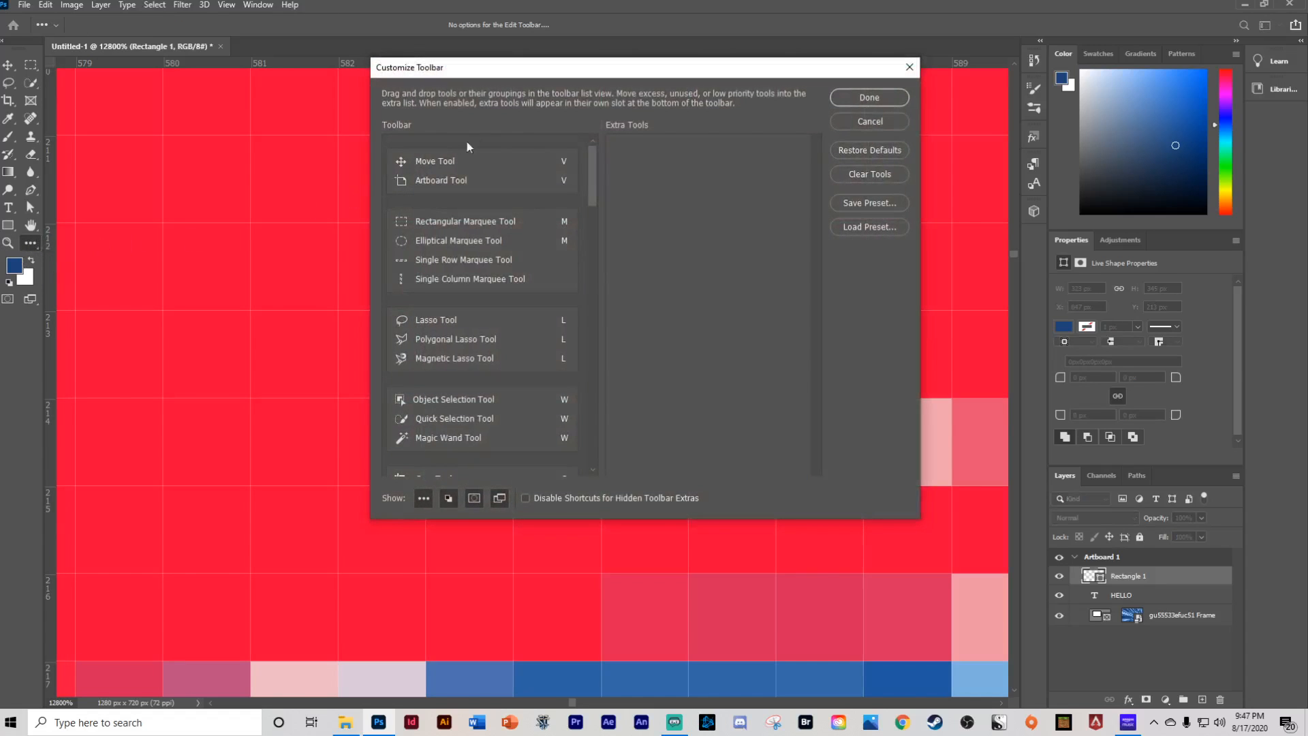
scroll(501, 260, "down", 6)
left_click_drag(602, 226, 599, 180)
left_click(877, 98)
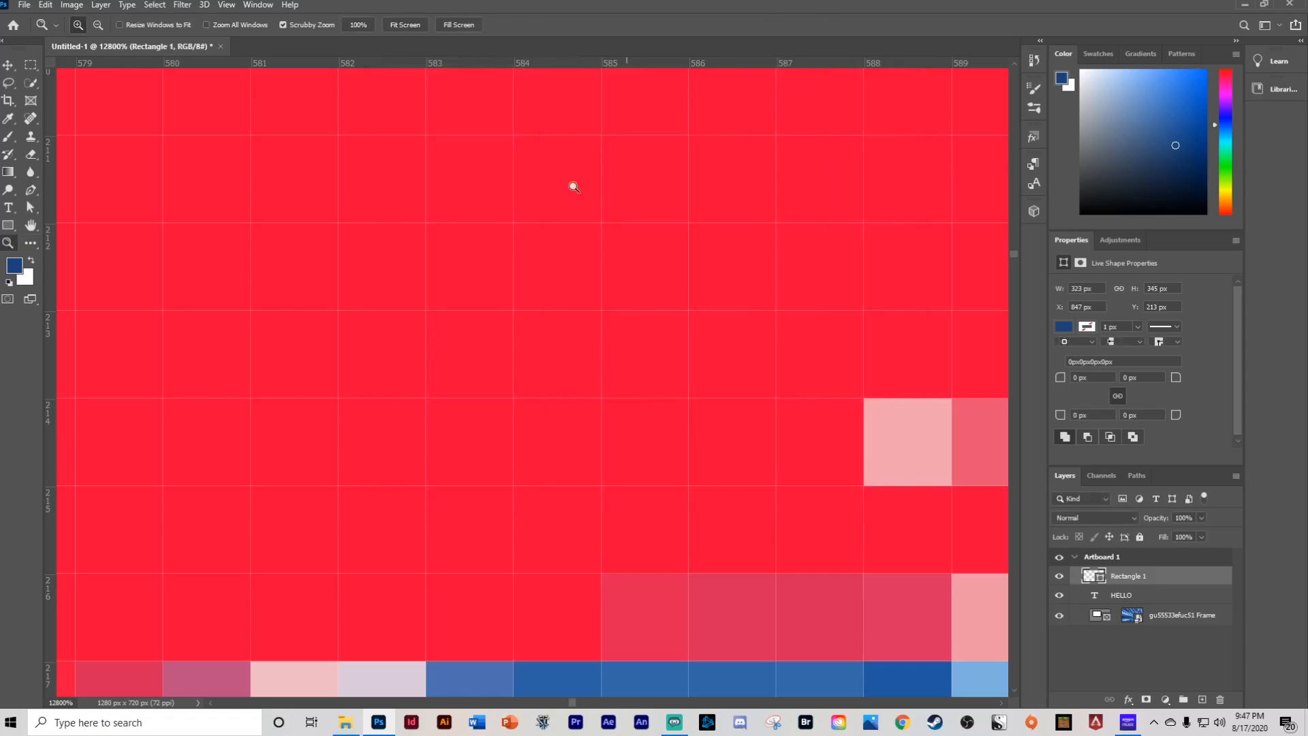
- Open the foreground and background colour pickers and close each without changing the colours
left_click(13, 267)
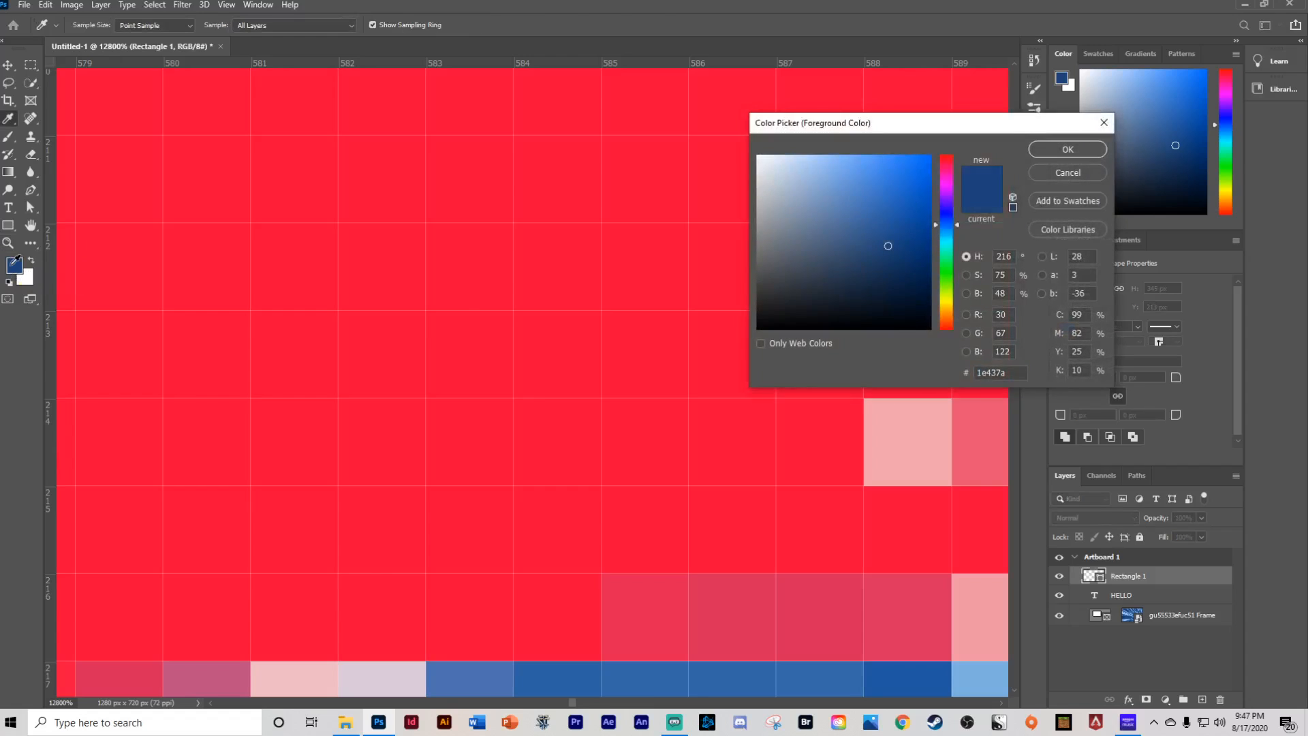
left_click(1068, 149)
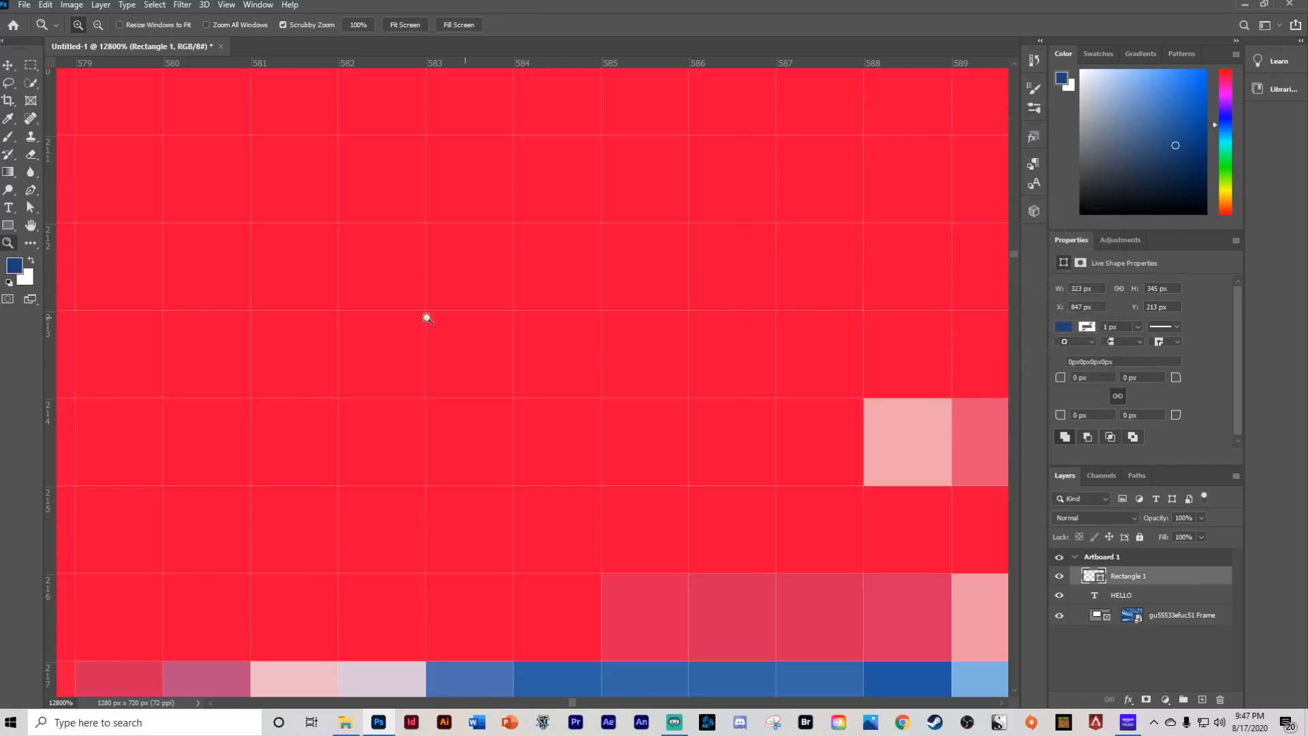
left_click(29, 280)
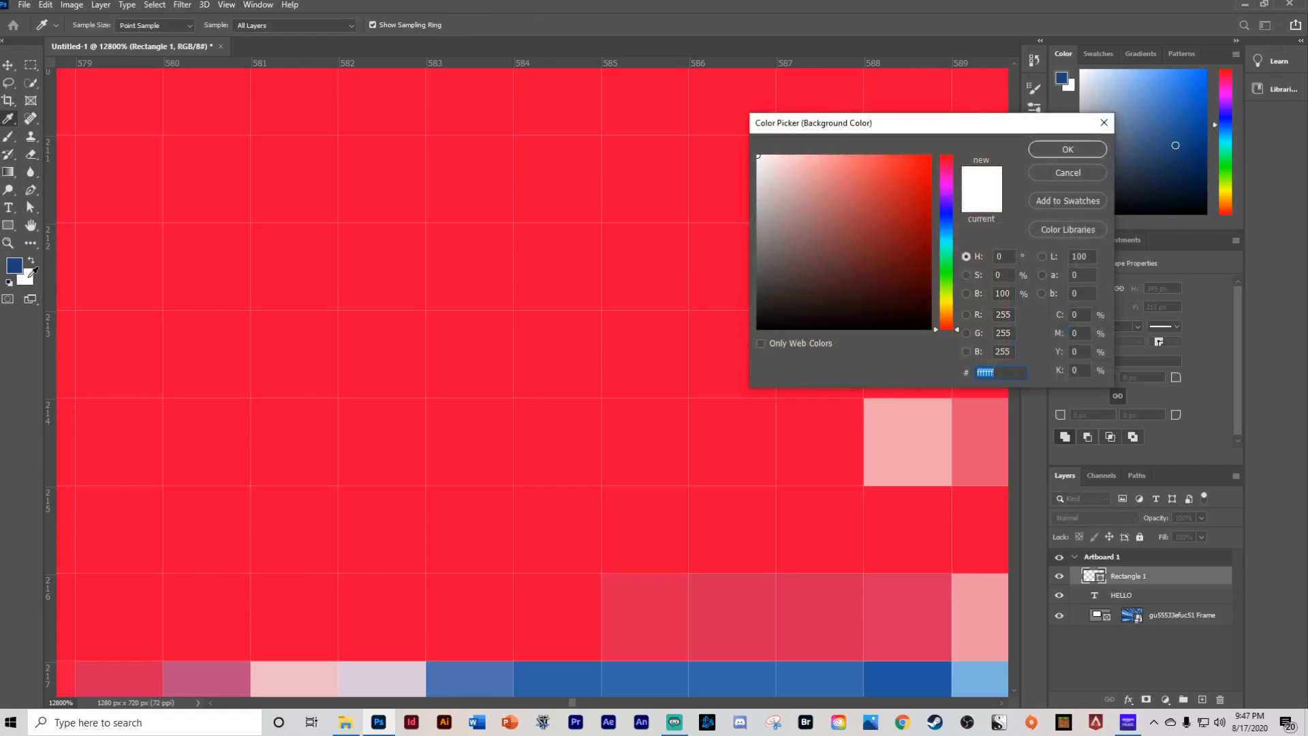
left_click(1065, 174)
key("z")
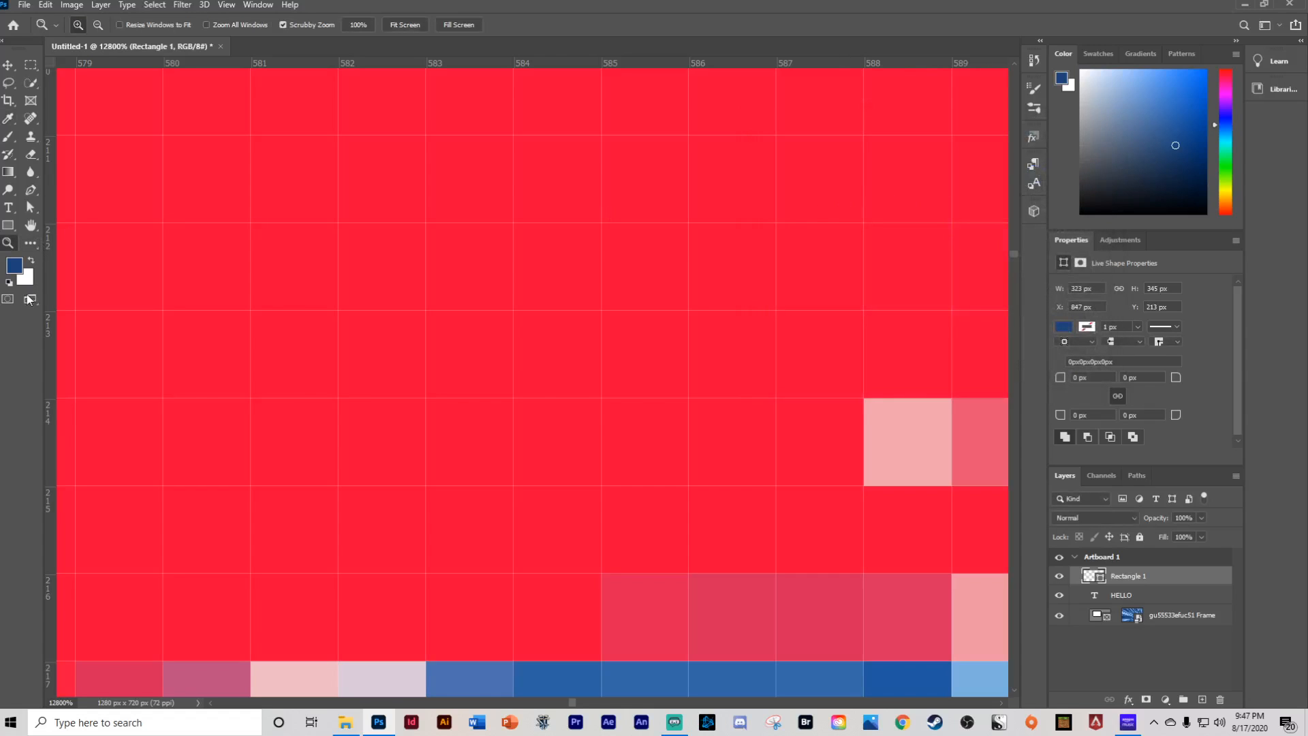